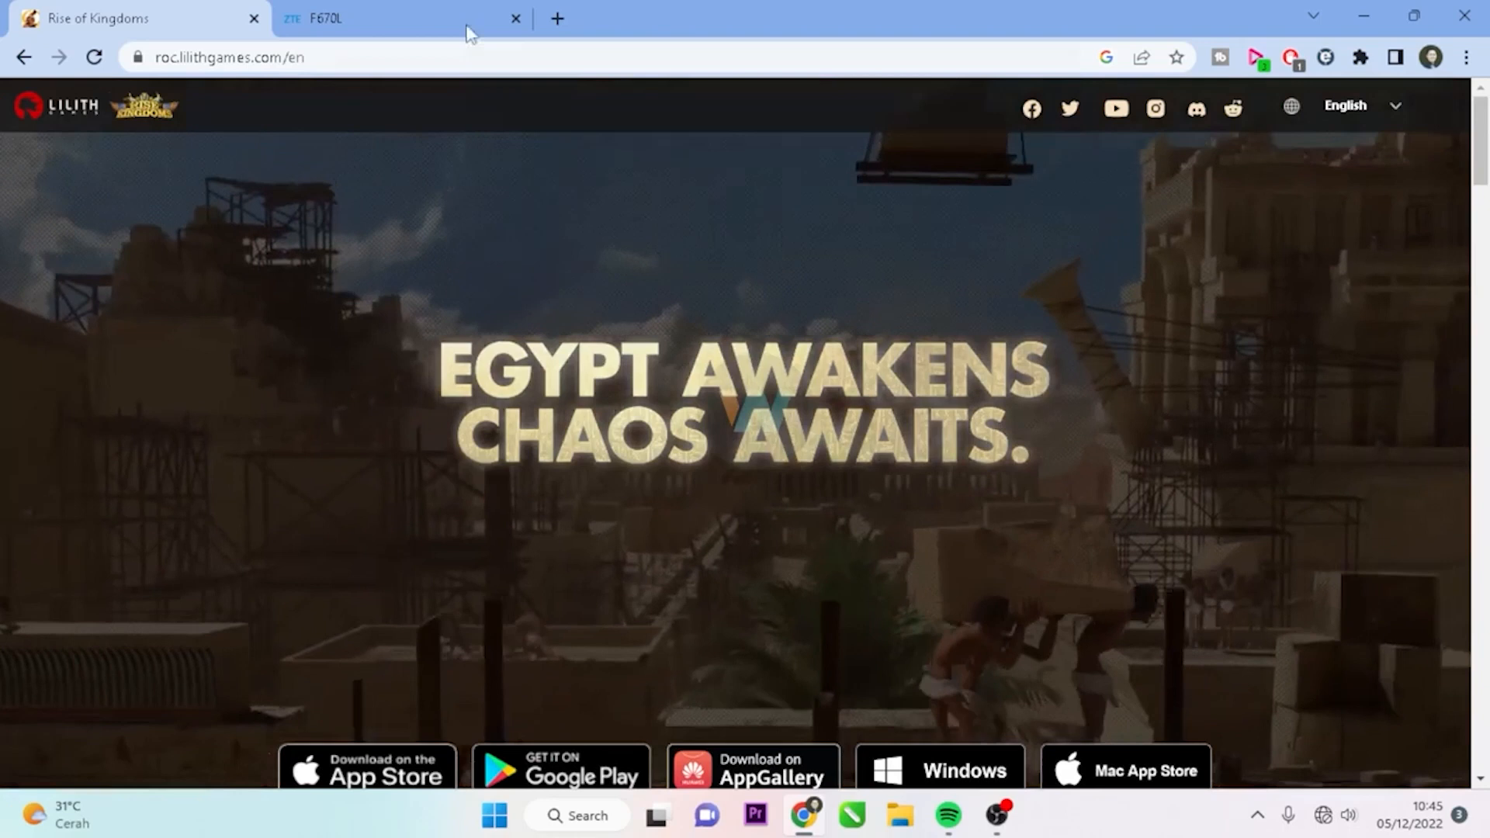
Switch to the F670L browser tab to show the router login page
{"action": "left_click", "coordinate": [409, 11]}
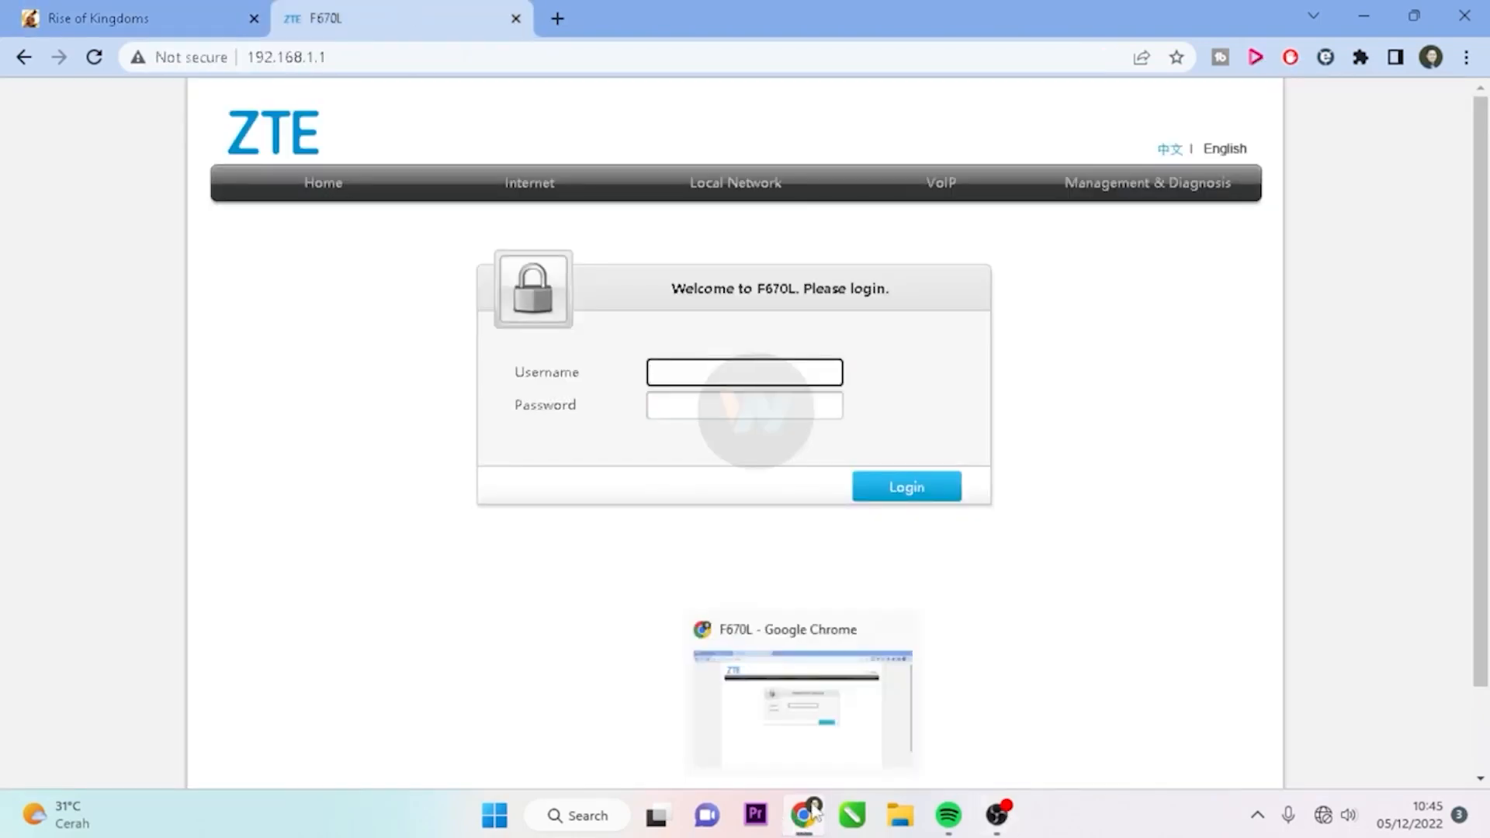
{"action": "left_click", "coordinate": [366, 57]}
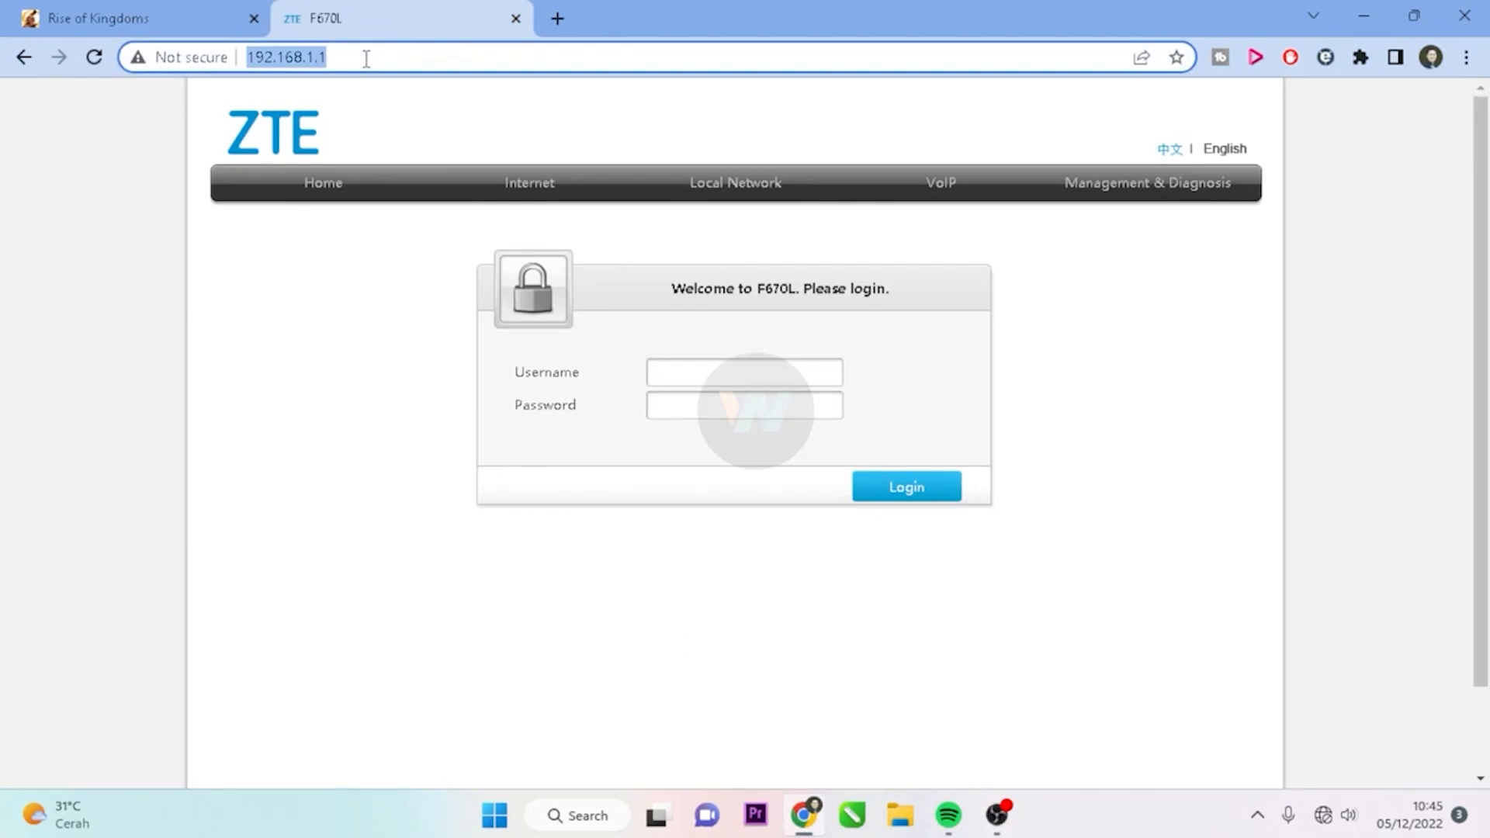
{"action": "key", "text": "Return"}
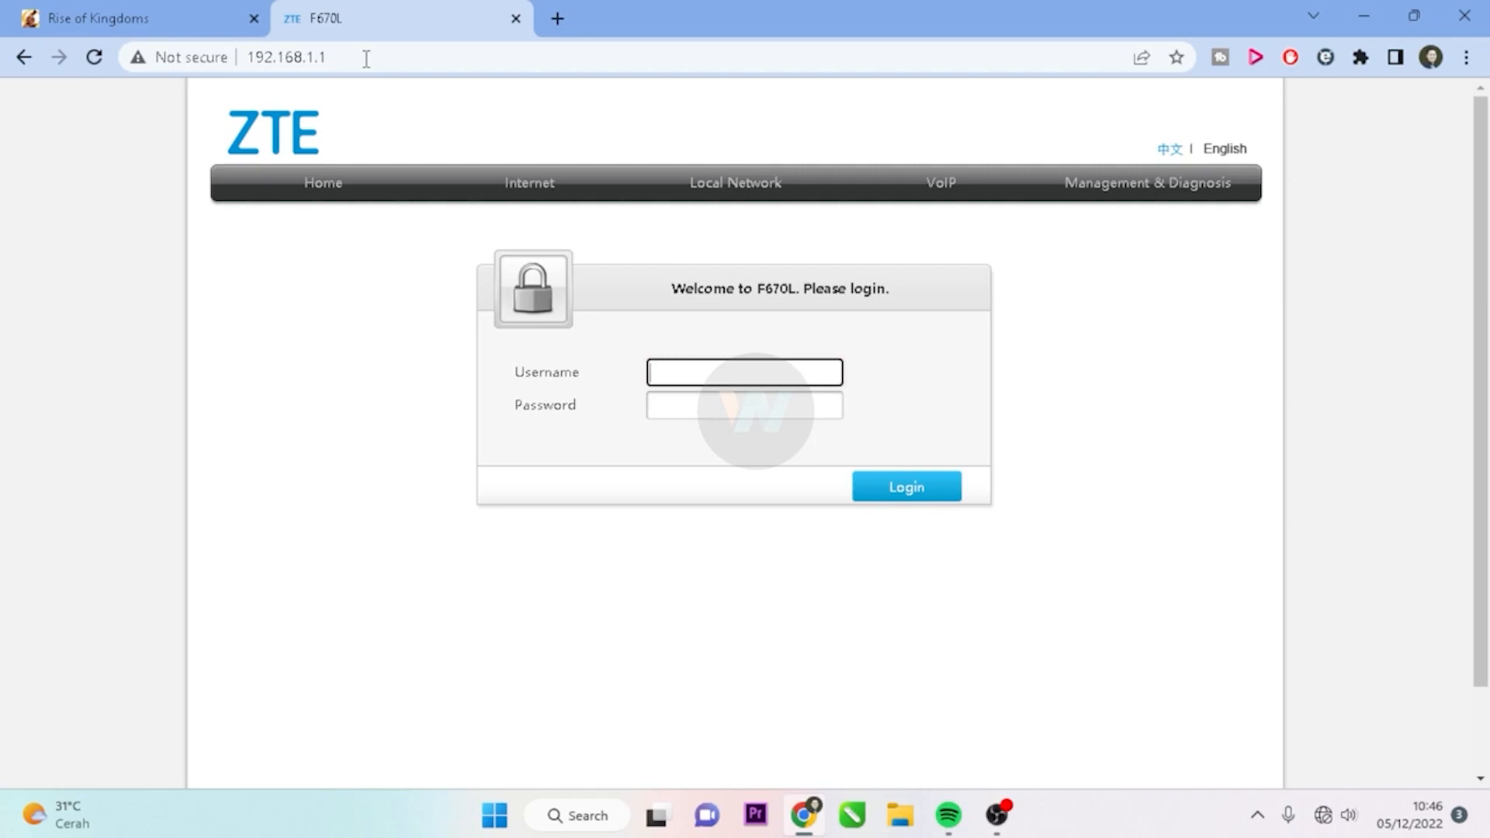
Log in to the router admin with the administrator username and password
{"action": "left_click", "coordinate": [365, 58]}
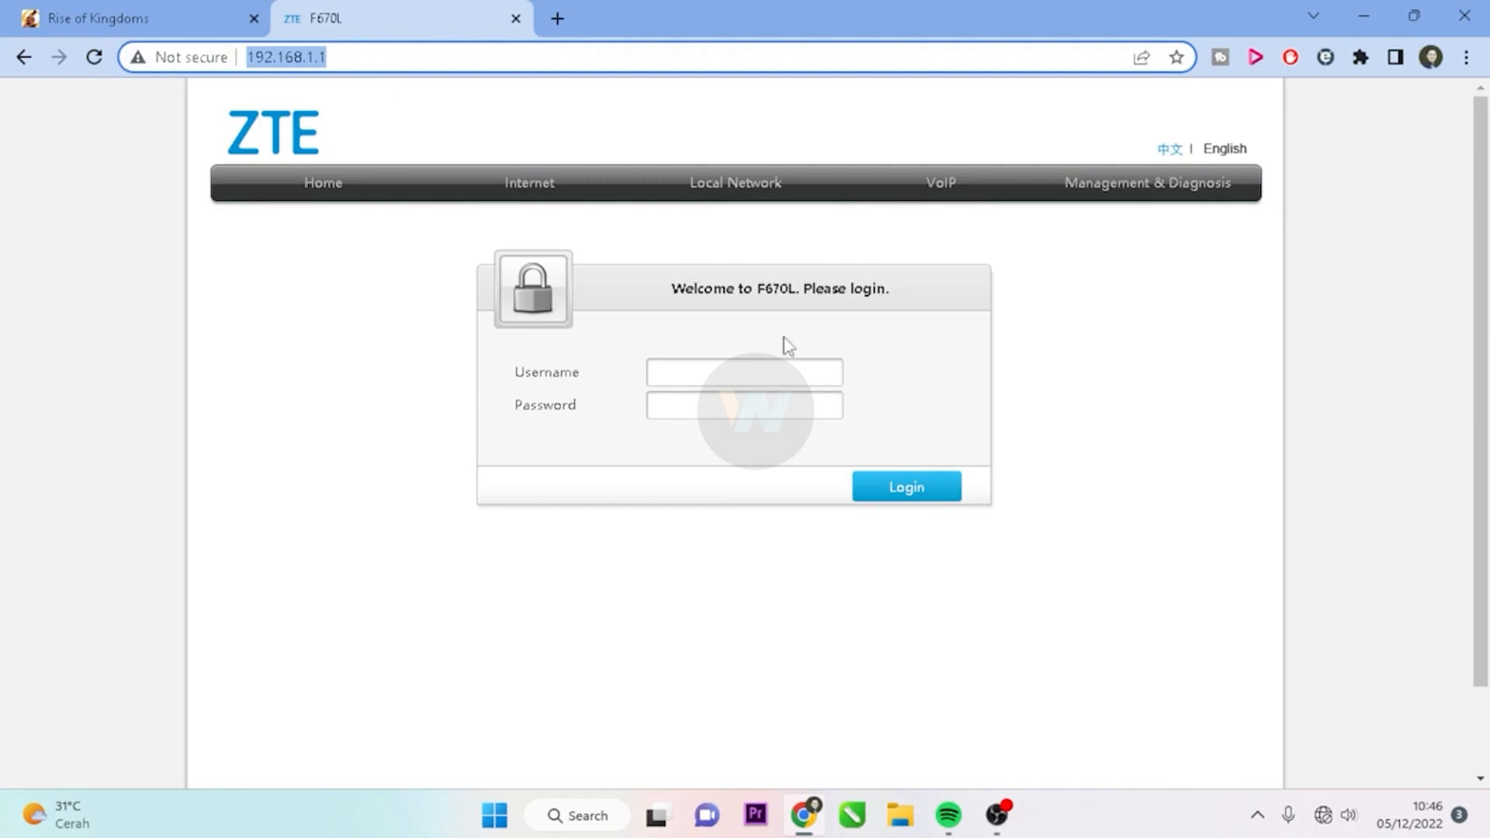
{"action": "left_click", "coordinate": [750, 368]}
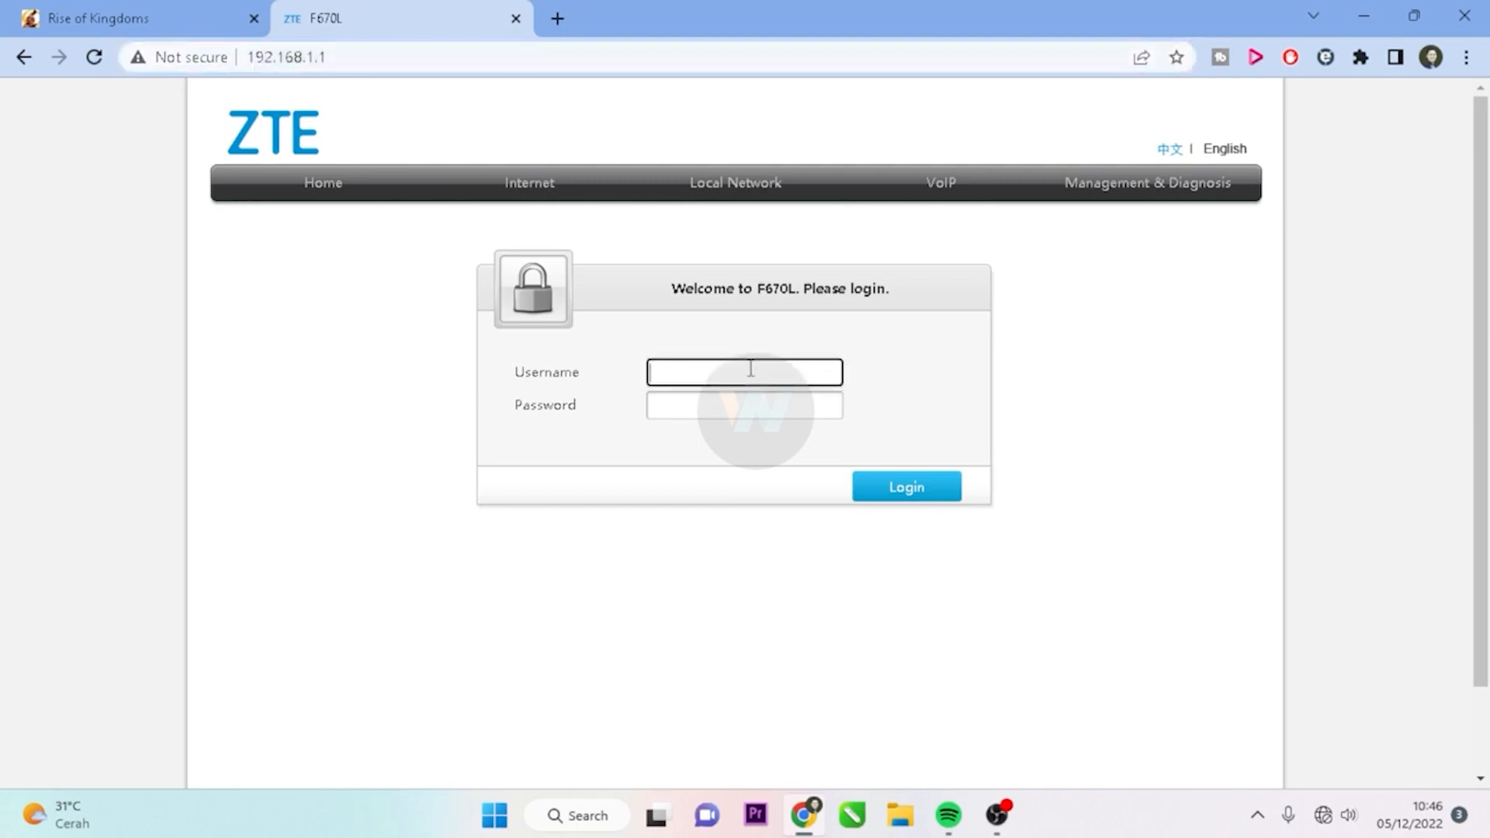
{"action": "type", "text": "admin"}
{"action": "key", "text": "Tab"}
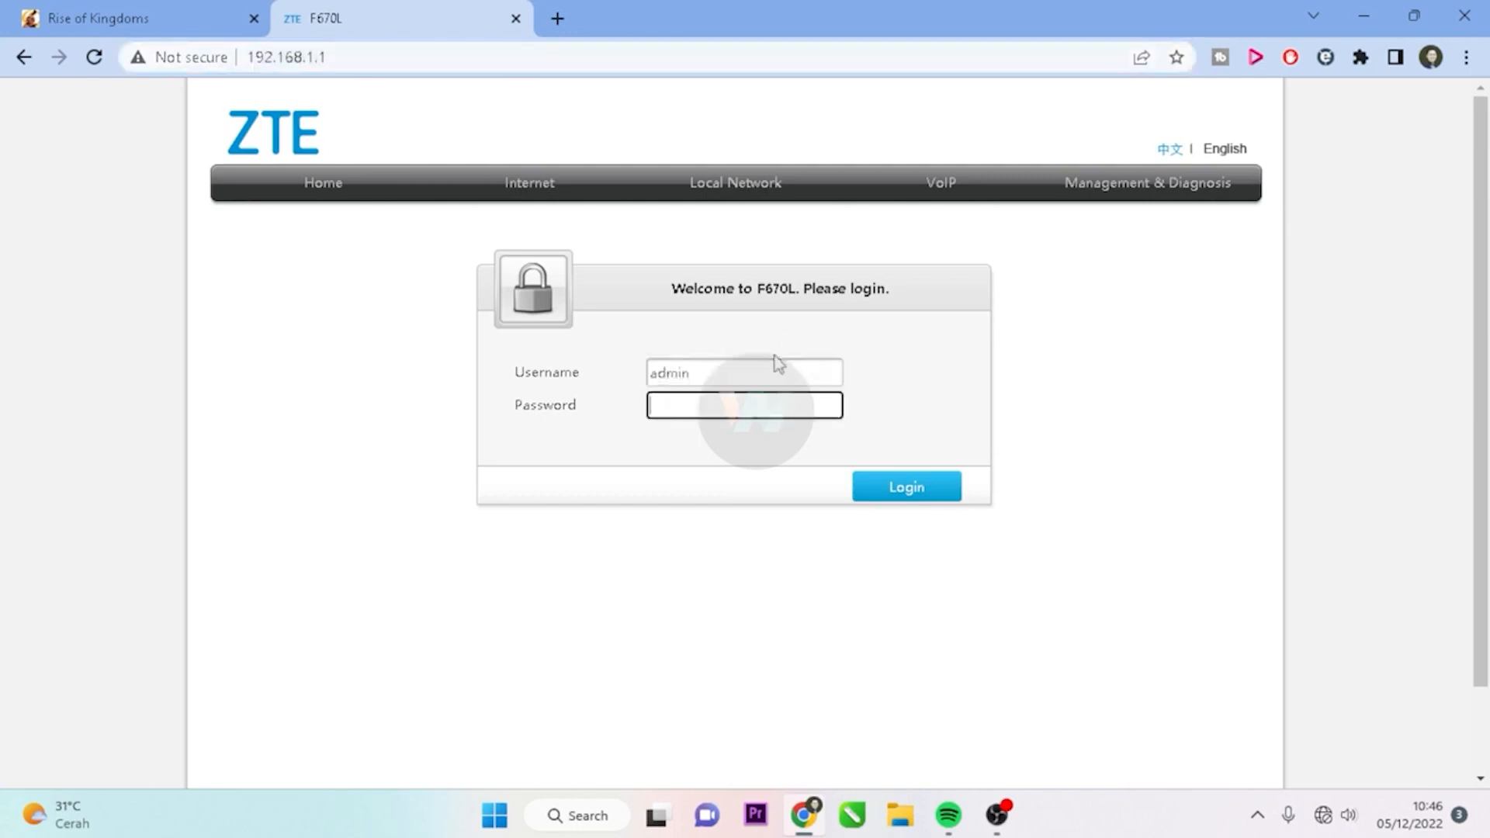
{"action": "type", "text": "••••••••••••"}
{"action": "left_click", "coordinate": [912, 497]}
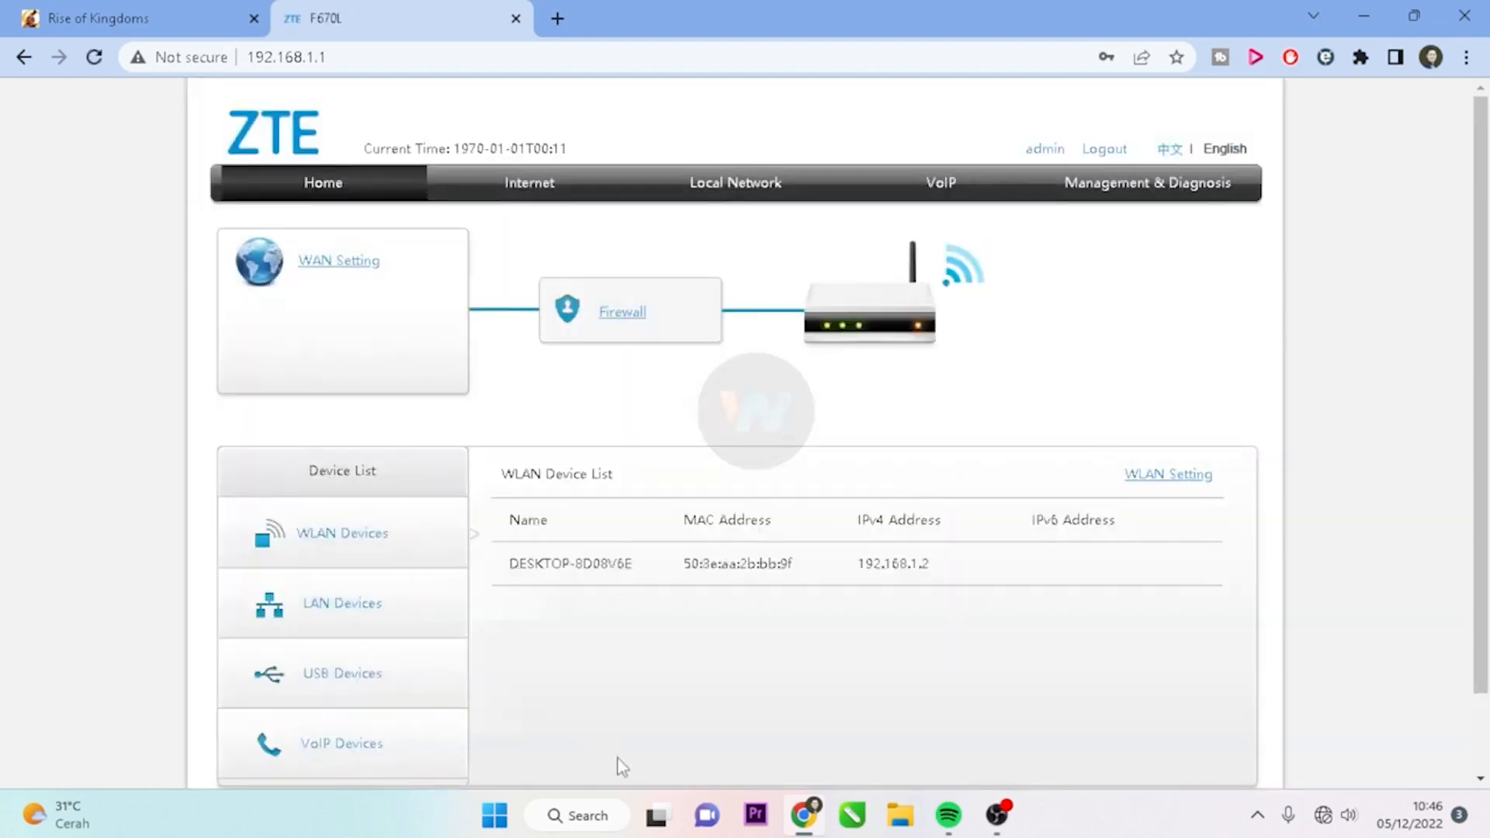
Launch Notepad from the Windows search
{"action": "left_click", "coordinate": [583, 826]}
{"action": "type", "text": "note"}
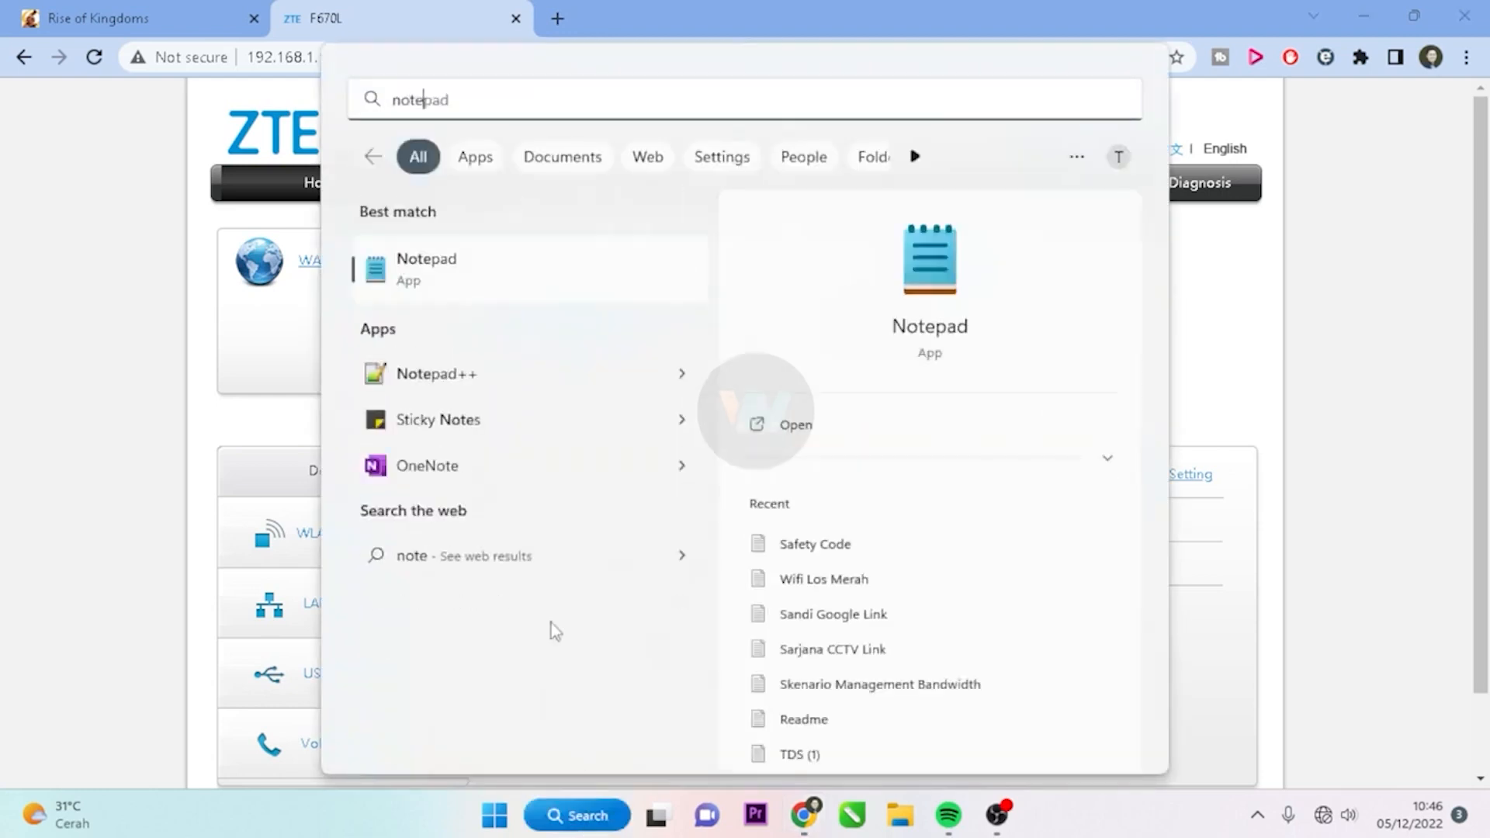
{"action": "left_click", "coordinate": [441, 256]}
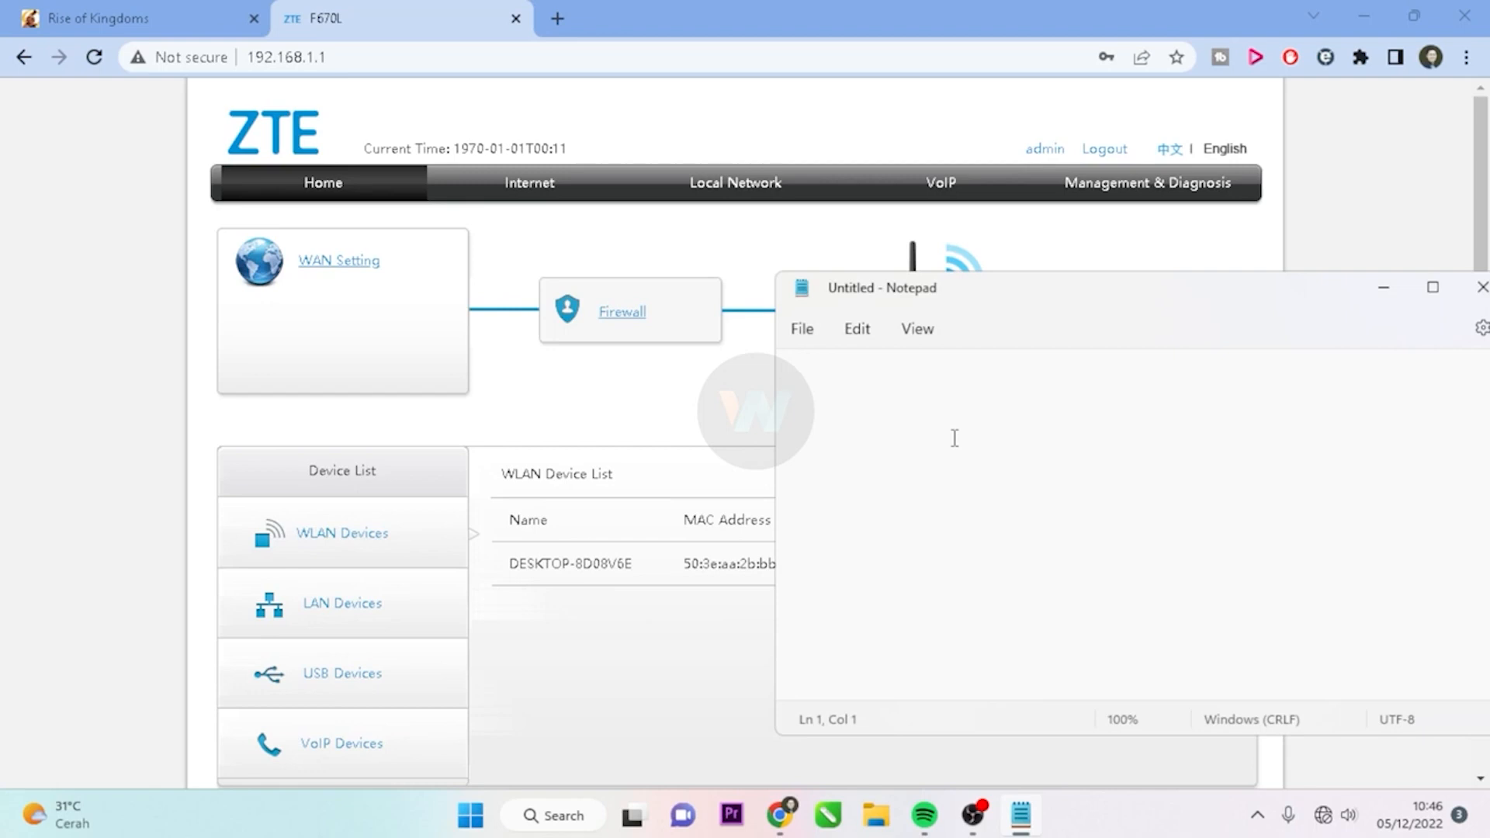
Note the router's login username and password on two lines, then minimize Notepad
{"action": "type", "text": "user"}
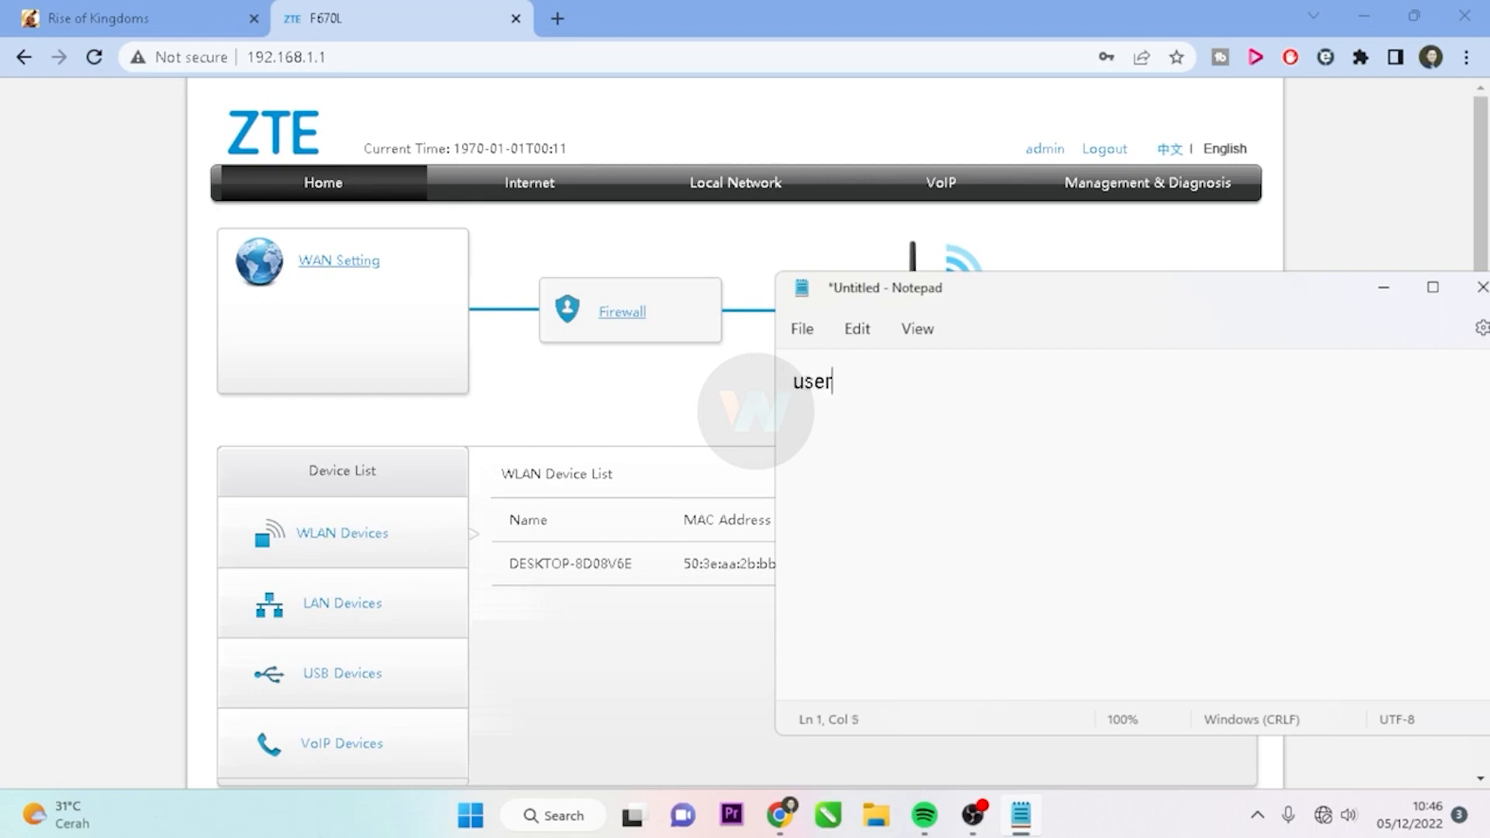
{"action": "type", "text": "name : admon"}
{"action": "key", "text": "BackSpace"}
{"action": "key", "text": "BackSpace"}
{"action": "type", "text": "in"}
{"action": "key", "text": "Return"}
{"action": "type", "text": "pas"}
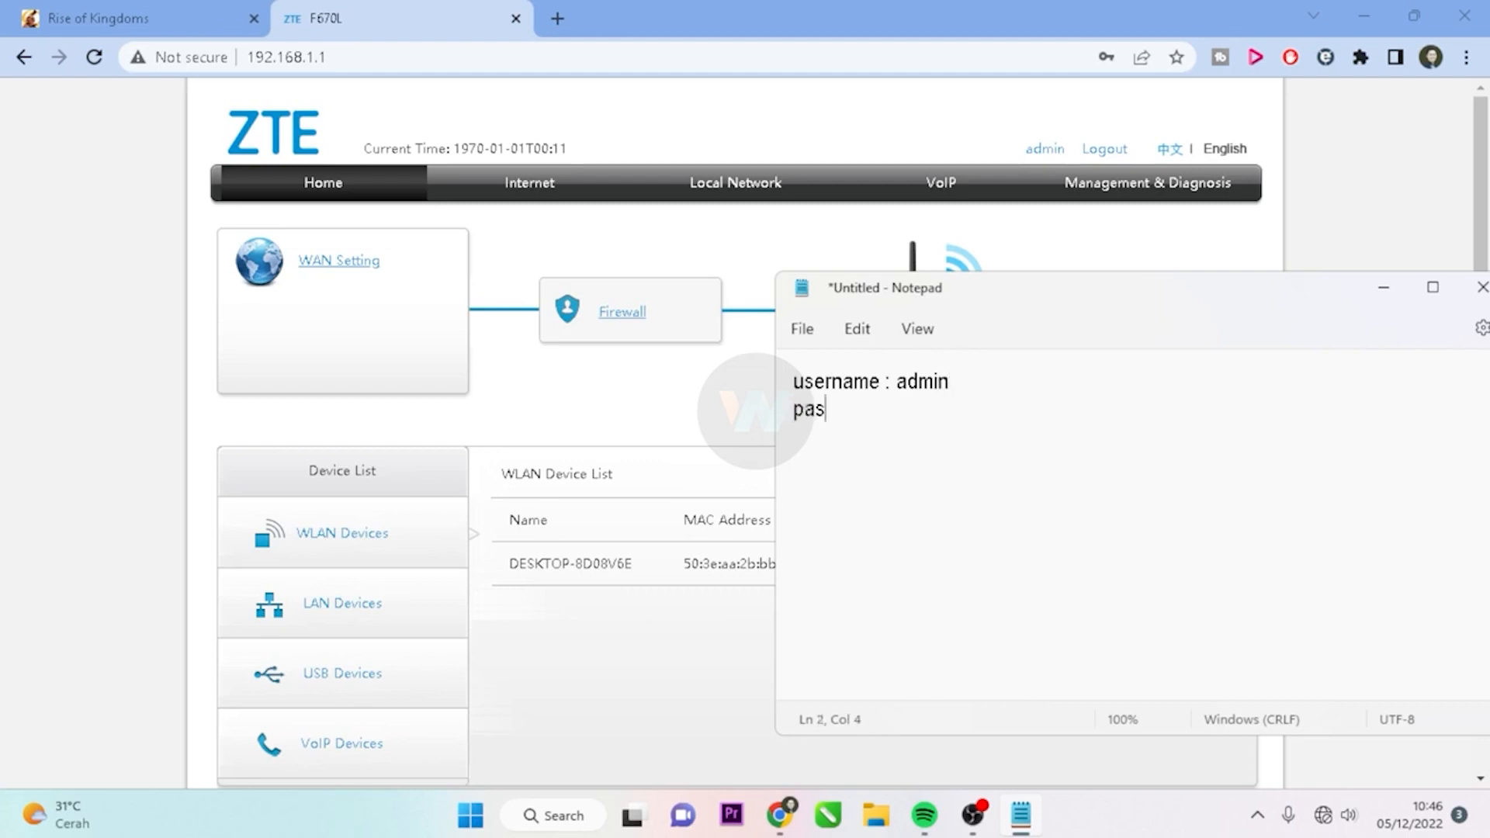
{"action": "type", "text": "sword : Telkomdso123"}
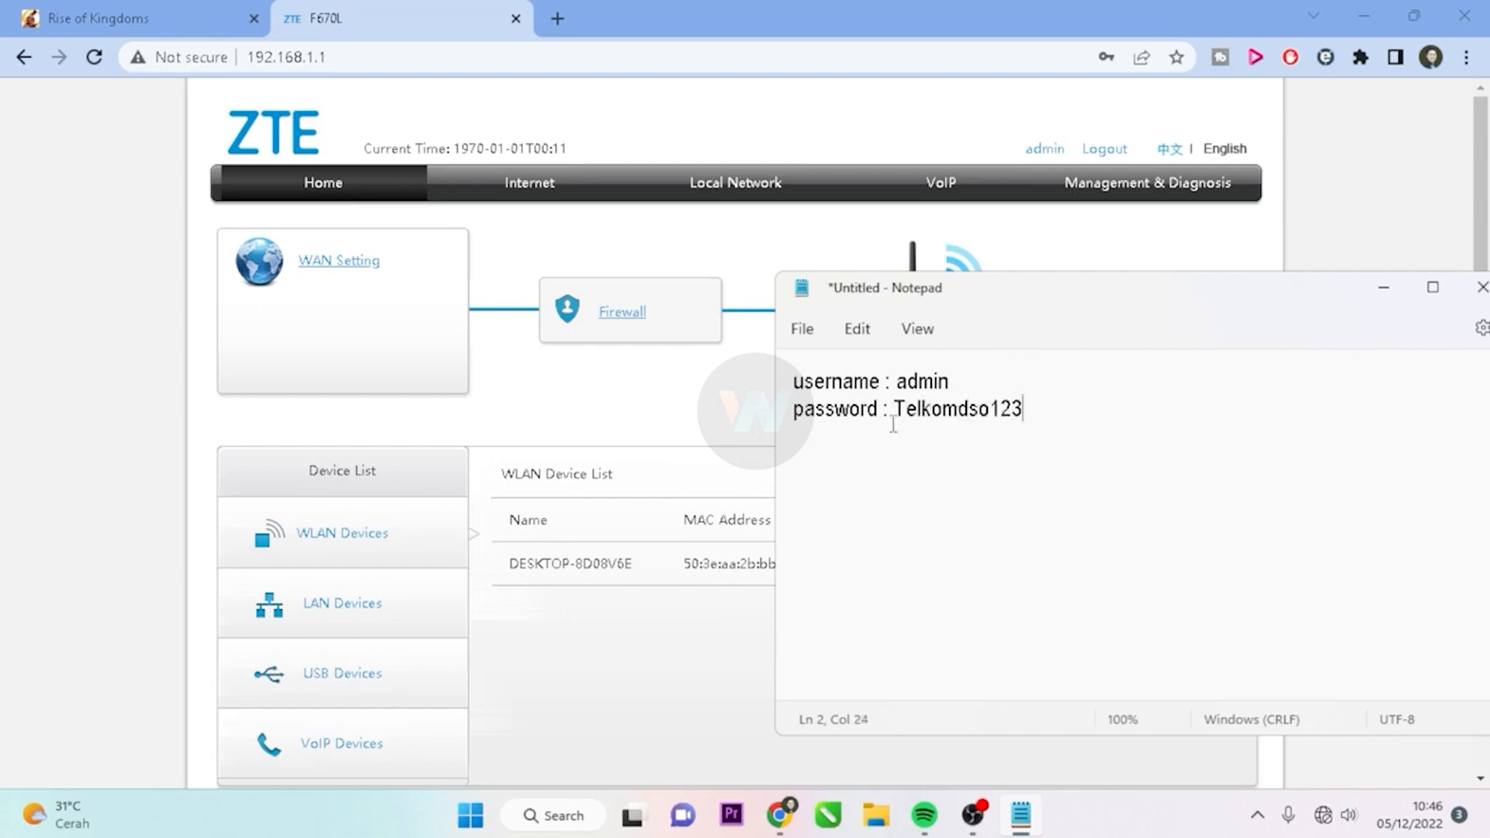
{"action": "left_click", "coordinate": [1384, 288]}
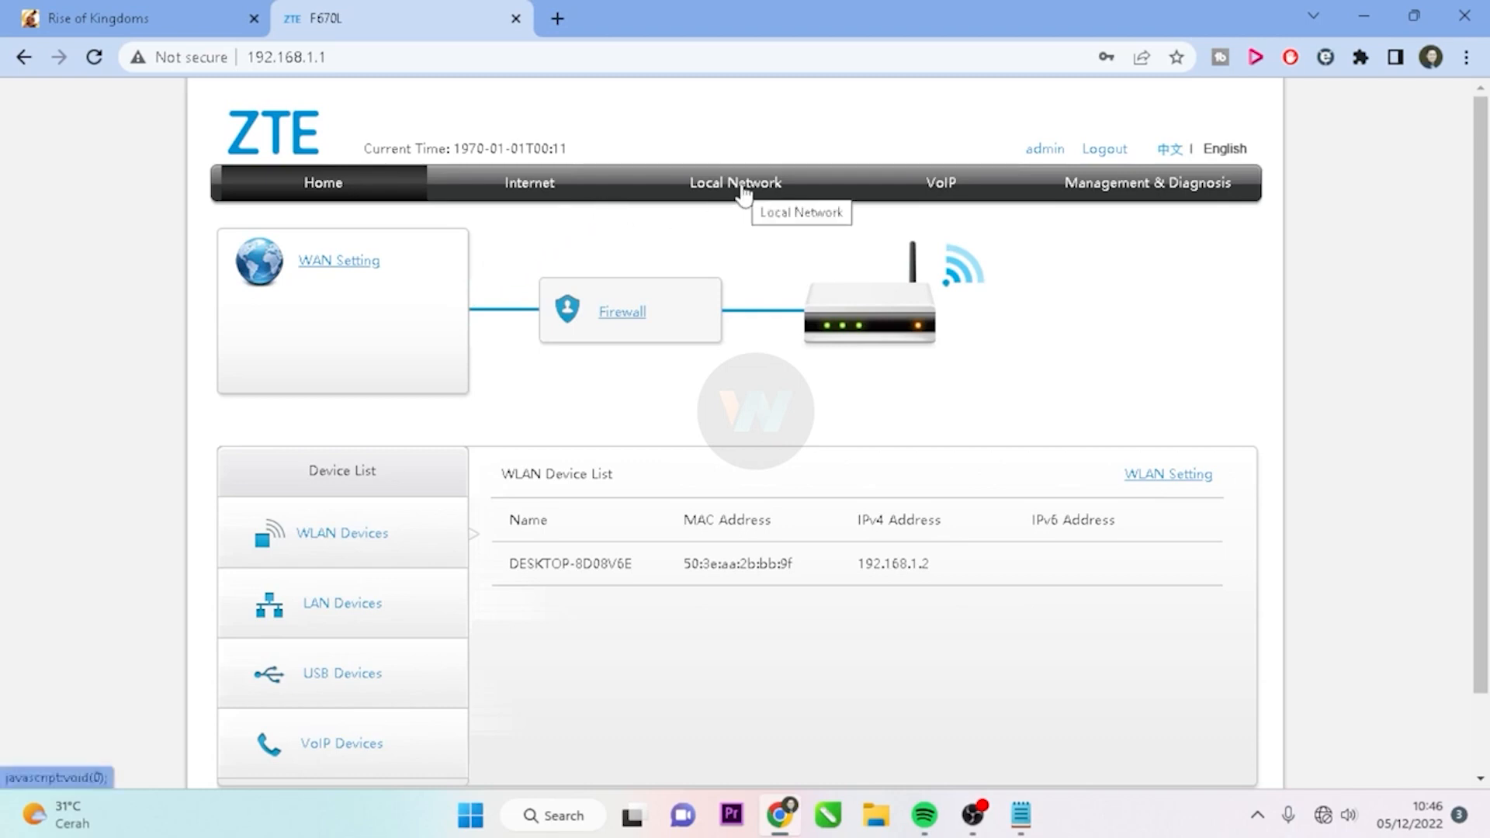
Go to Local Network > WLAN to show the WLAN Basic page
{"action": "left_click", "coordinate": [743, 195]}
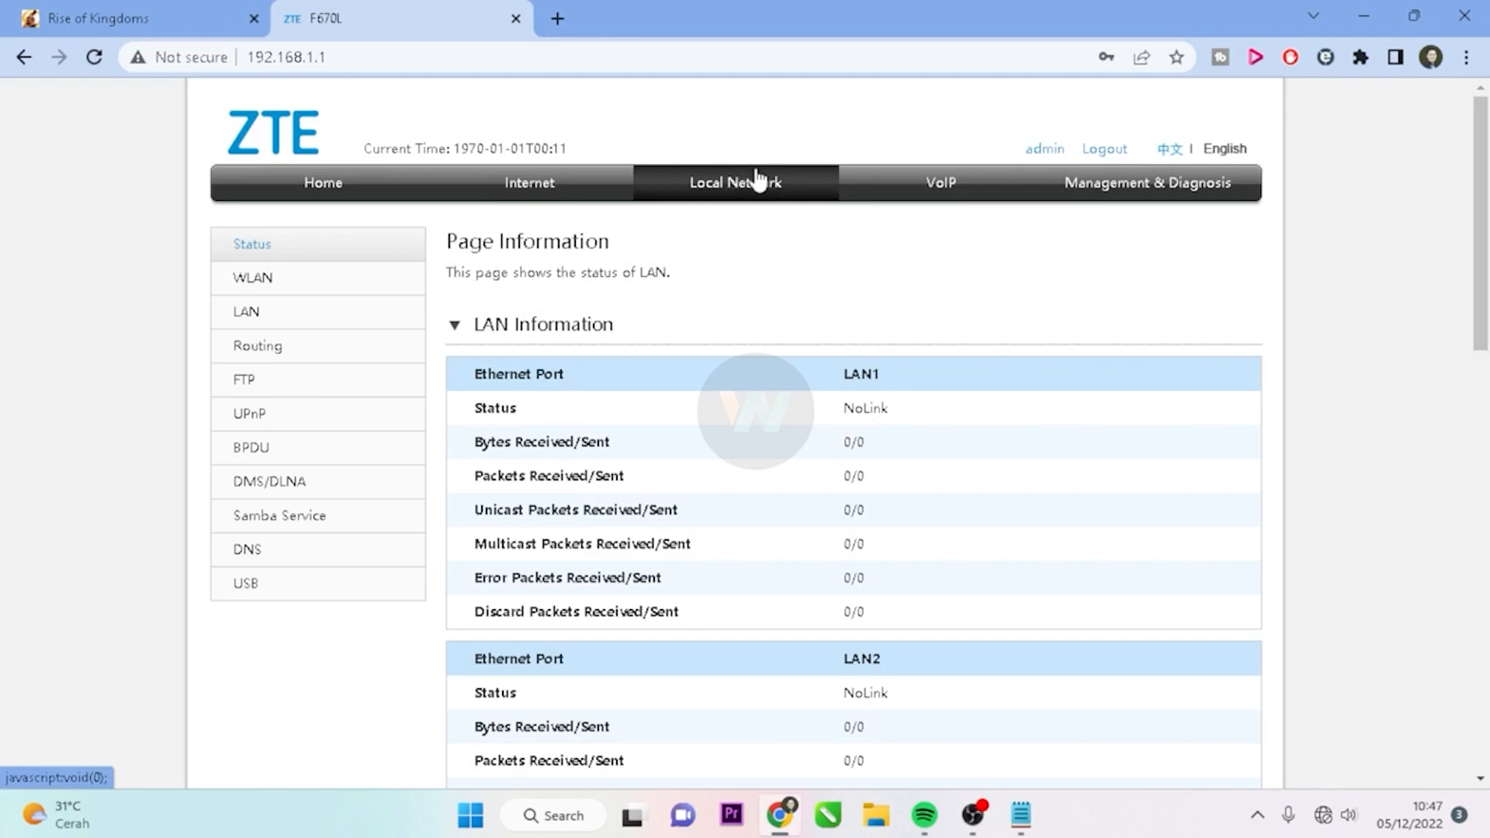
{"action": "left_click", "coordinate": [250, 289]}
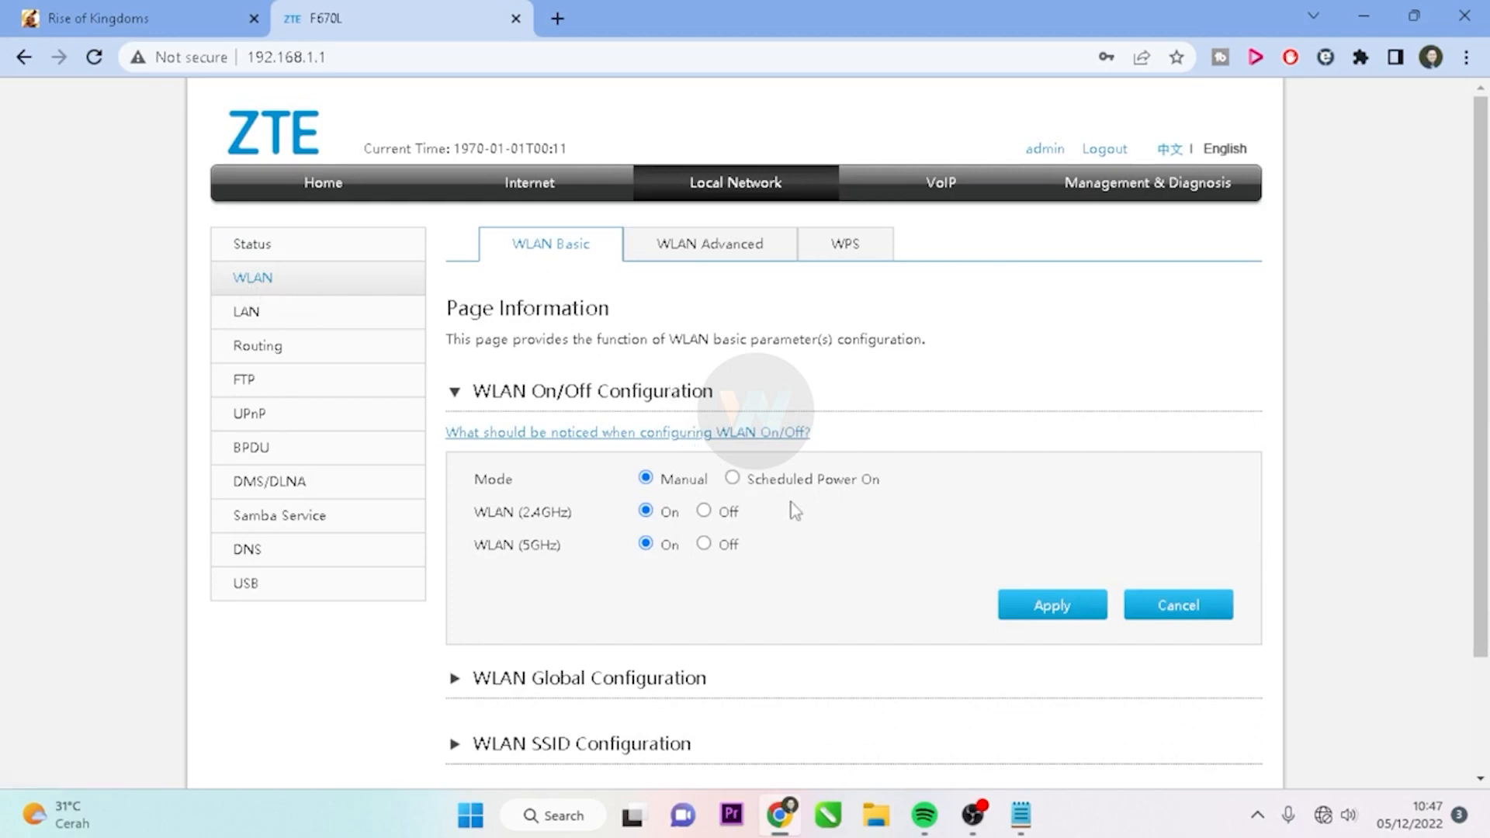
{"action": "scroll", "coordinate": [900, 542], "scroll_direction": "down", "scroll_amount": 2}
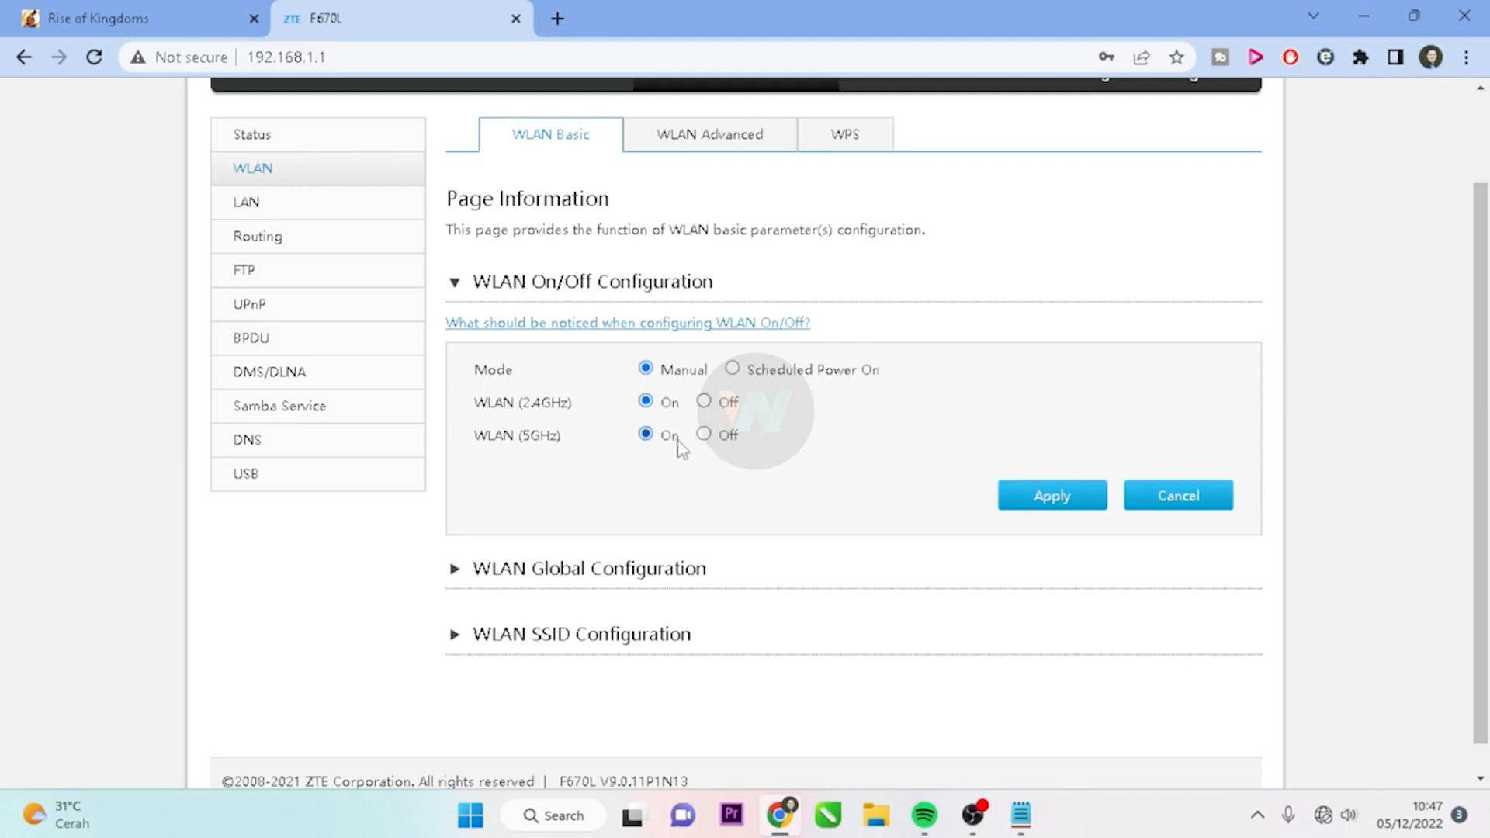
{"action": "scroll", "coordinate": [705, 459], "scroll_direction": "down", "scroll_amount": 1}
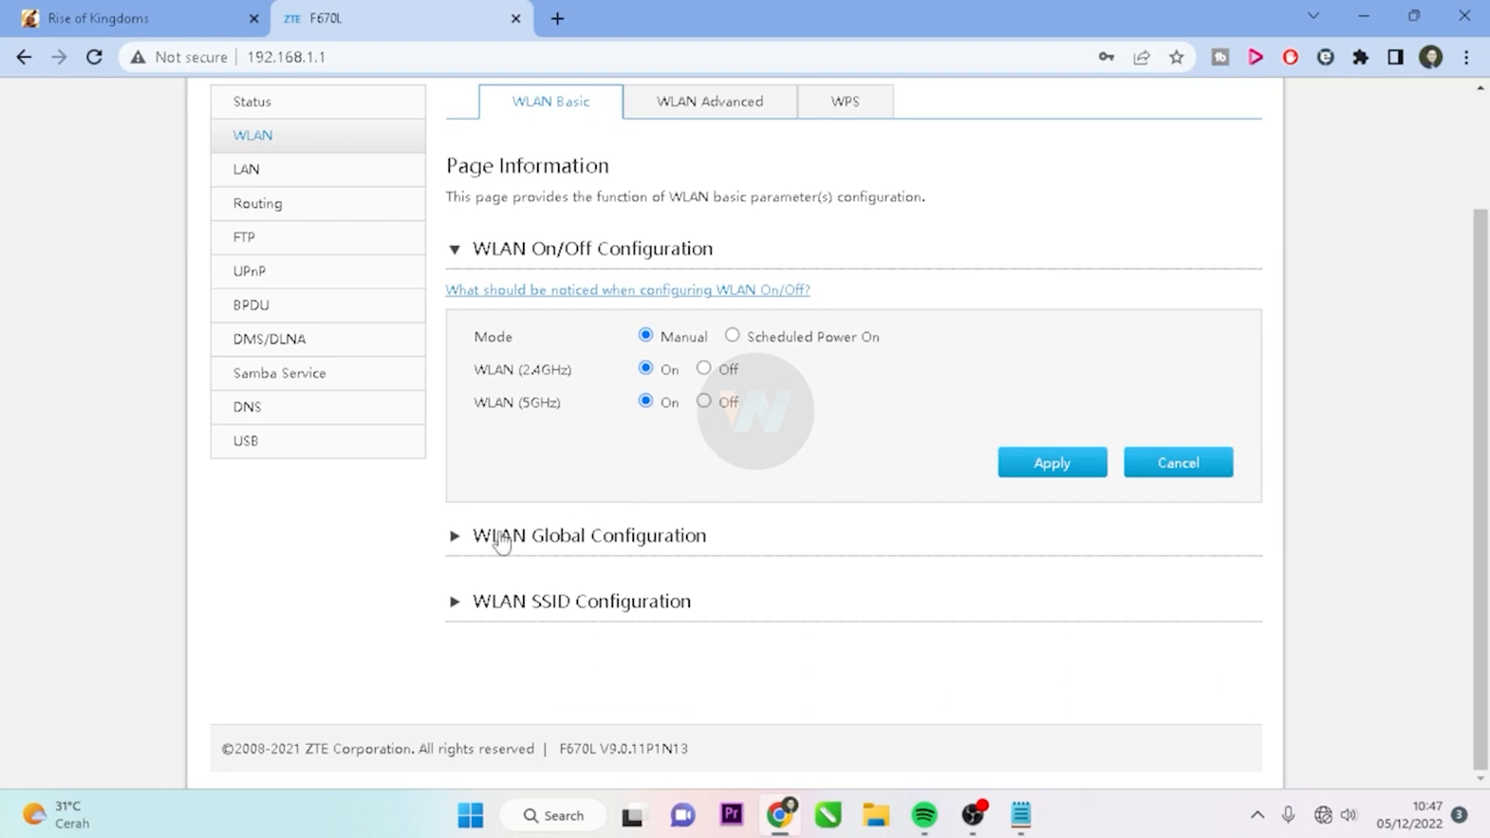
Expand WLAN Global Configuration and change the 2.4GHz channel from Auto to 13
{"action": "left_click", "coordinate": [454, 549]}
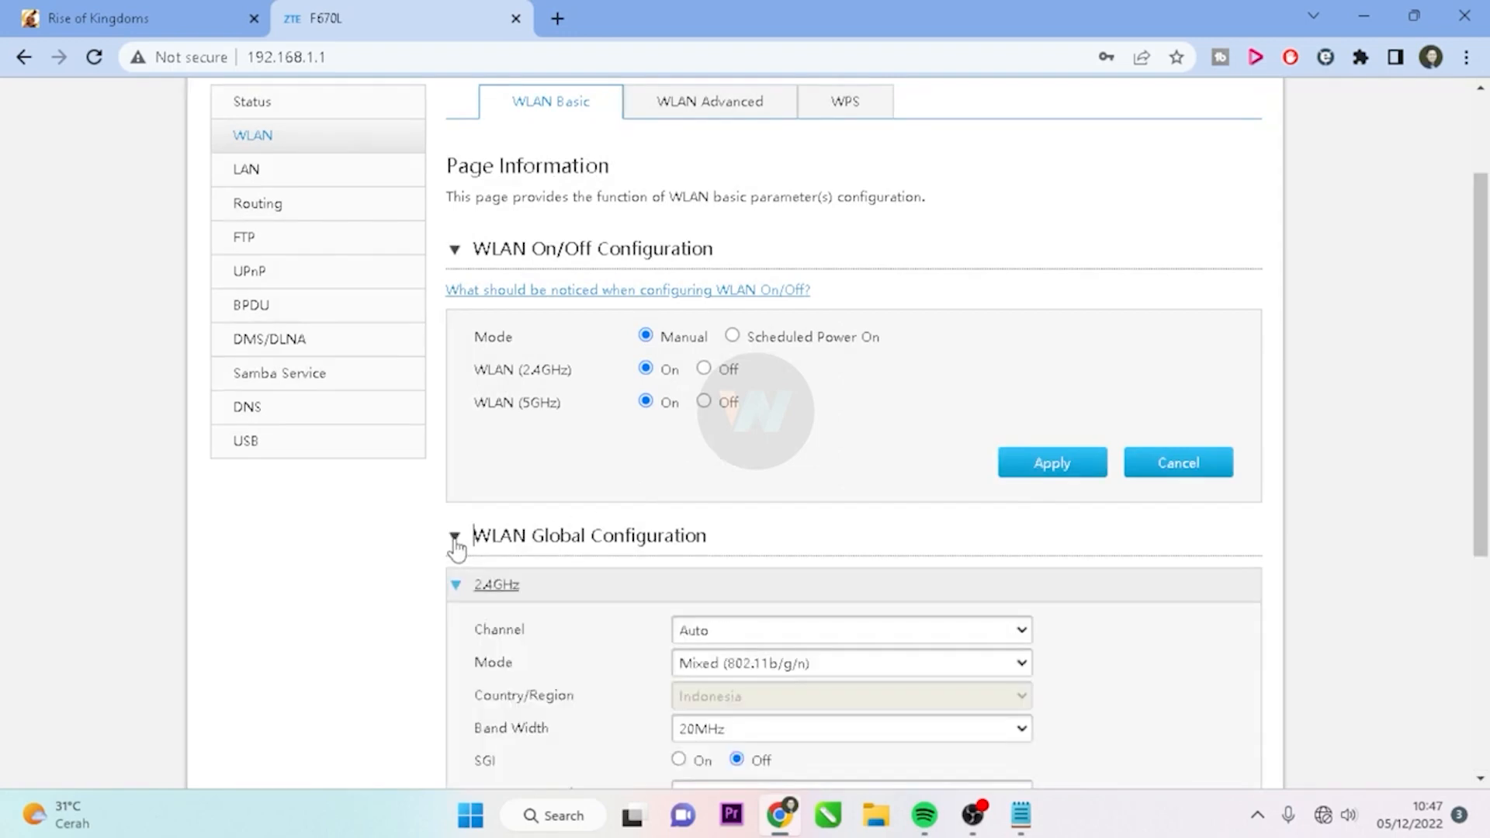
{"action": "scroll", "coordinate": [858, 448], "scroll_direction": "down", "scroll_amount": 3}
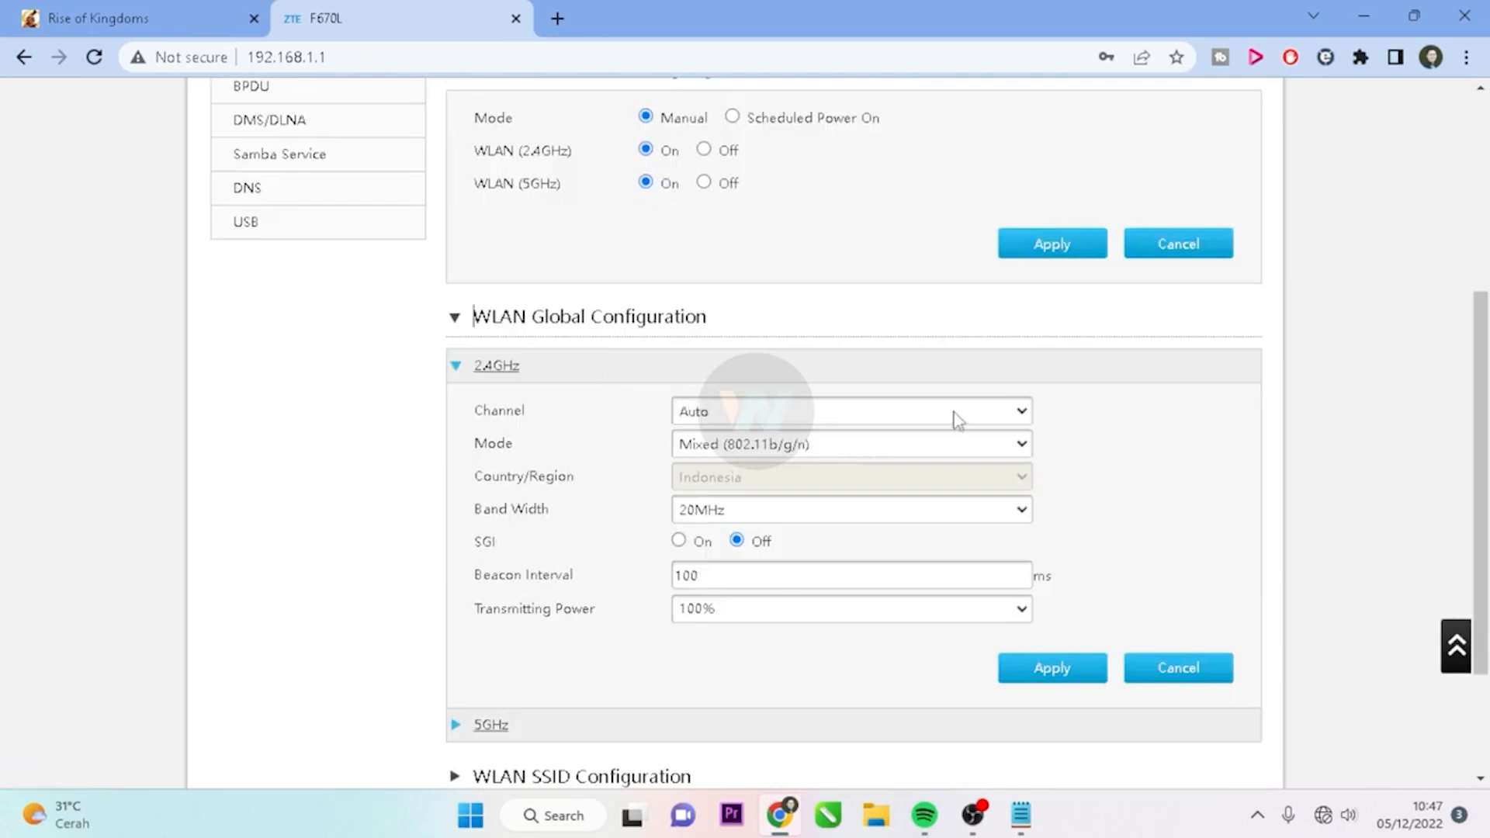
{"action": "left_click", "coordinate": [1020, 419]}
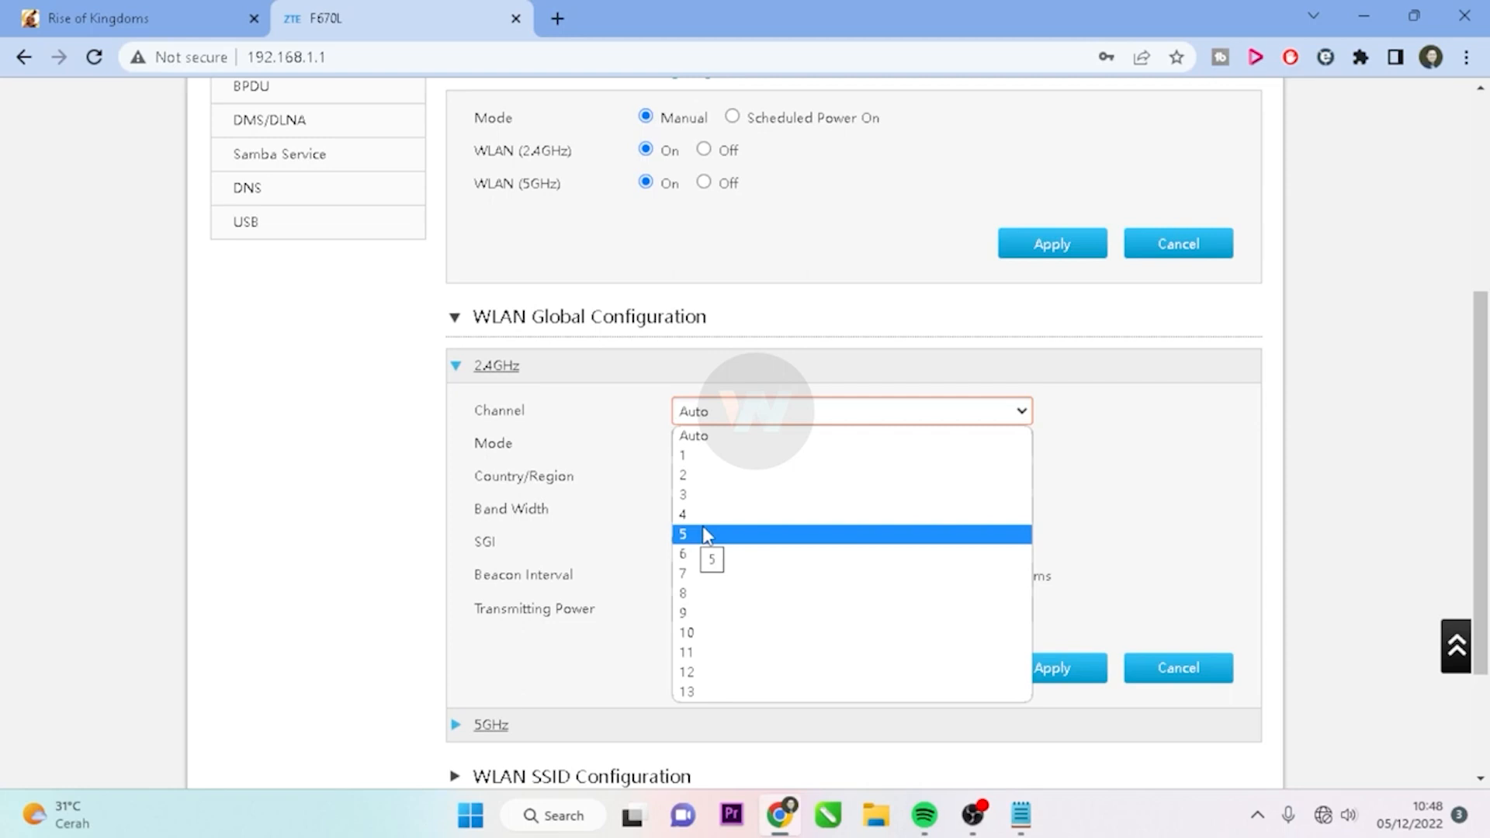
{"action": "key", "text": "Up"}
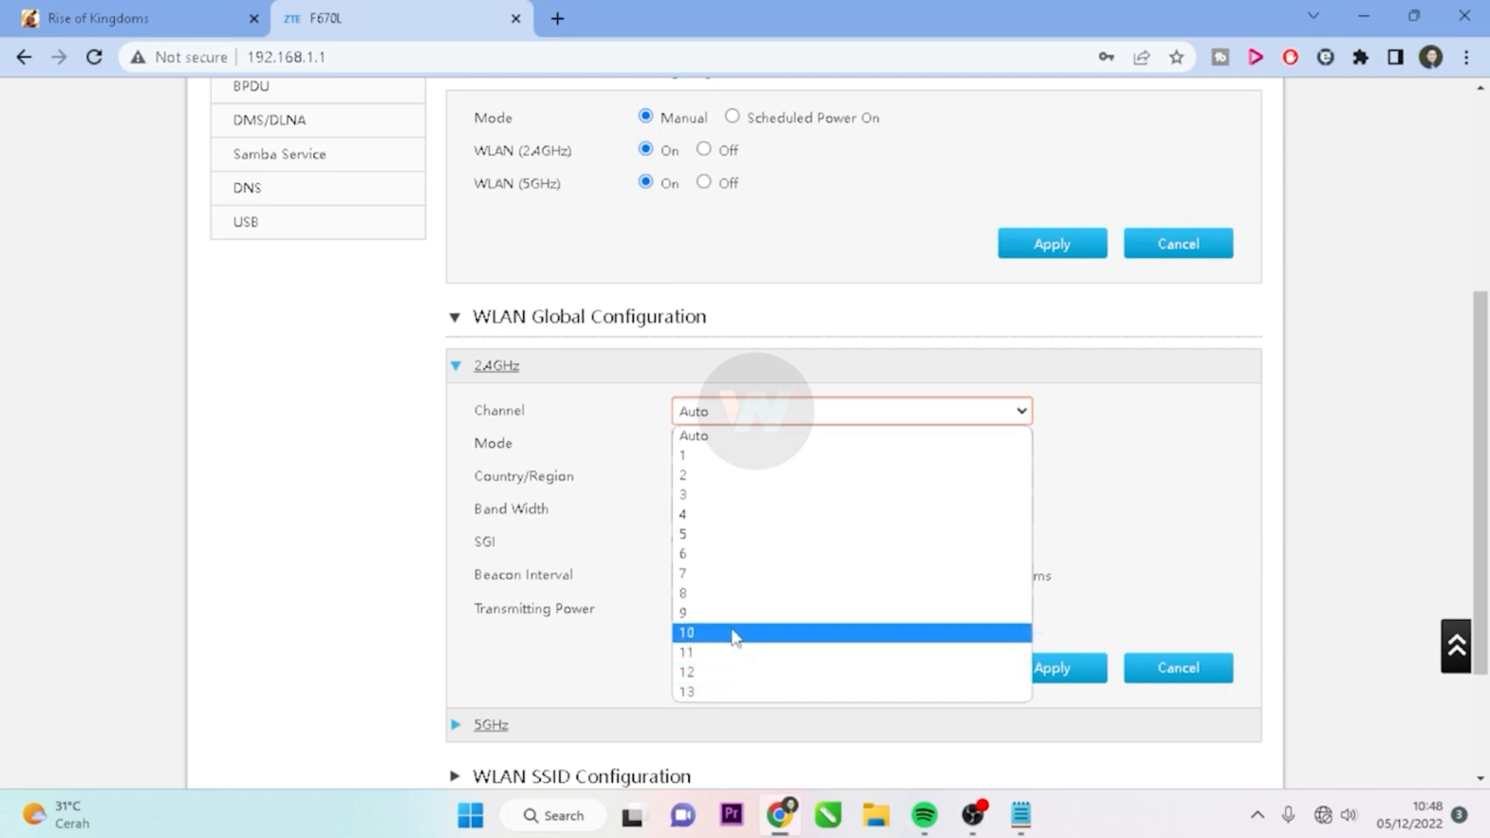
{"action": "left_click", "coordinate": [703, 692]}
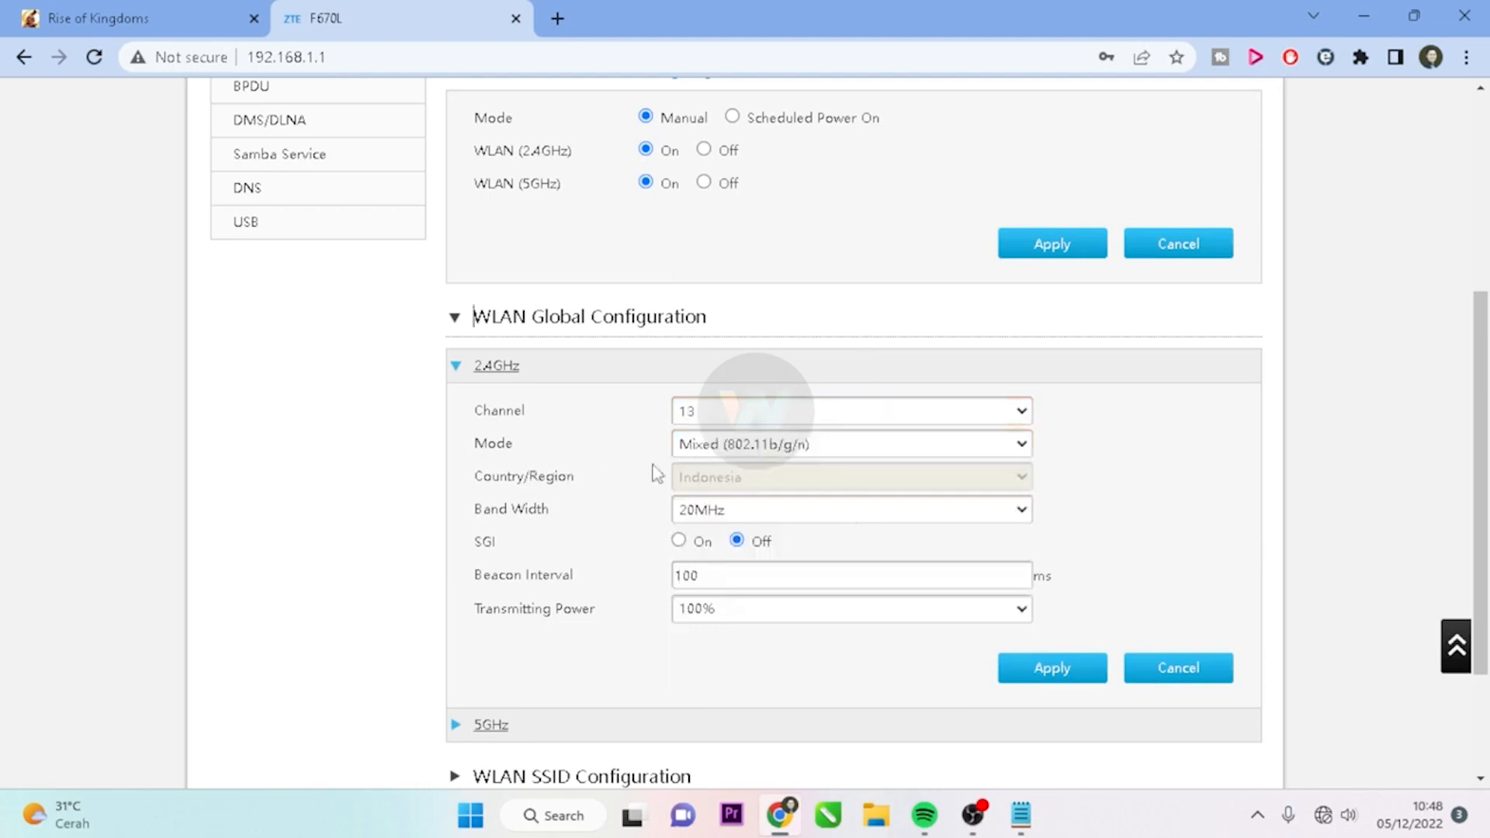
Set the 2.4GHz wireless mode to IEEE 802.11n Only, keeping channel 13
{"action": "left_click", "coordinate": [943, 450]}
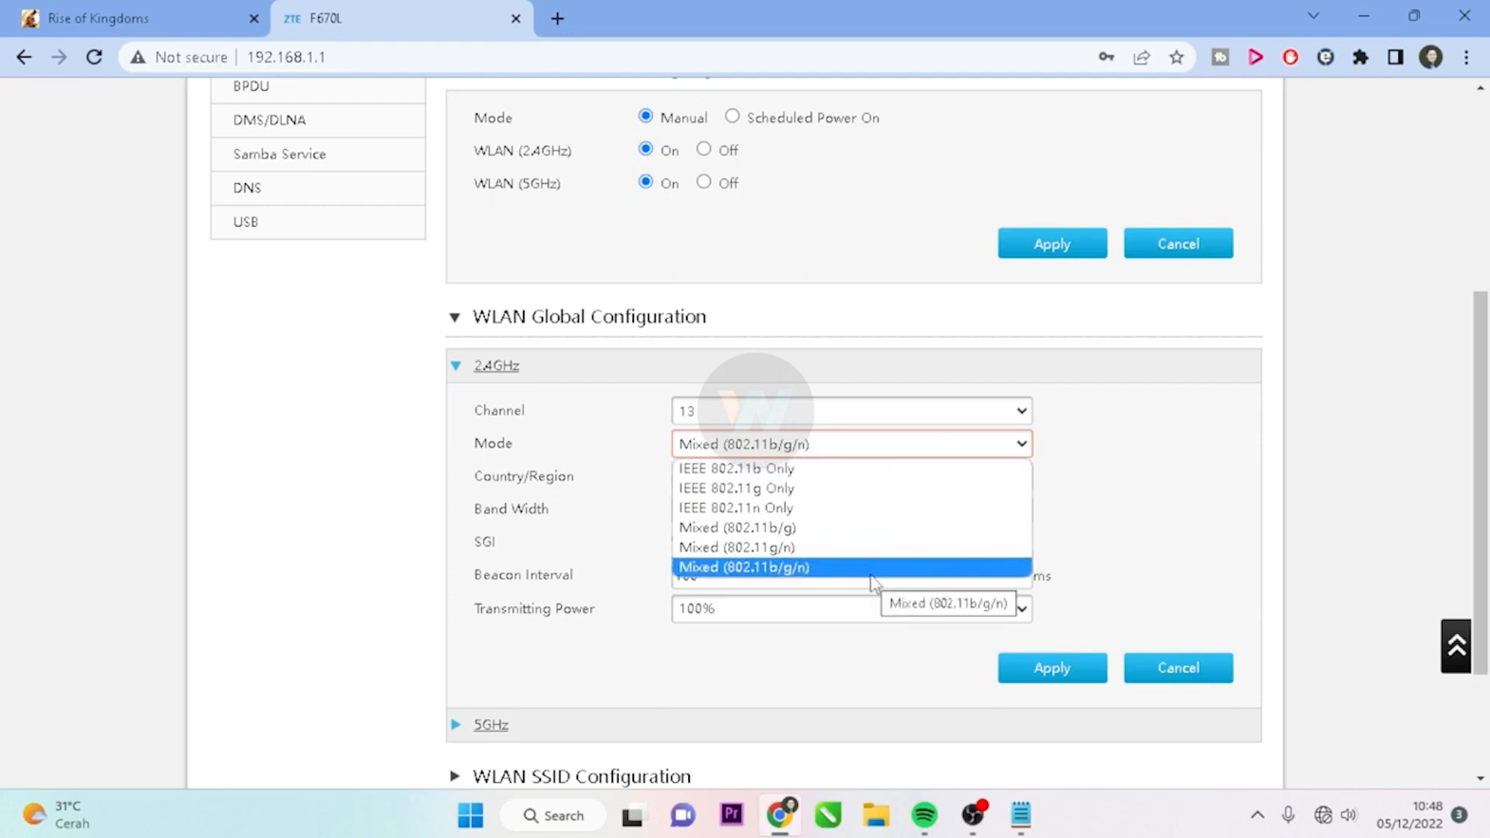
{"action": "left_click", "coordinate": [770, 509]}
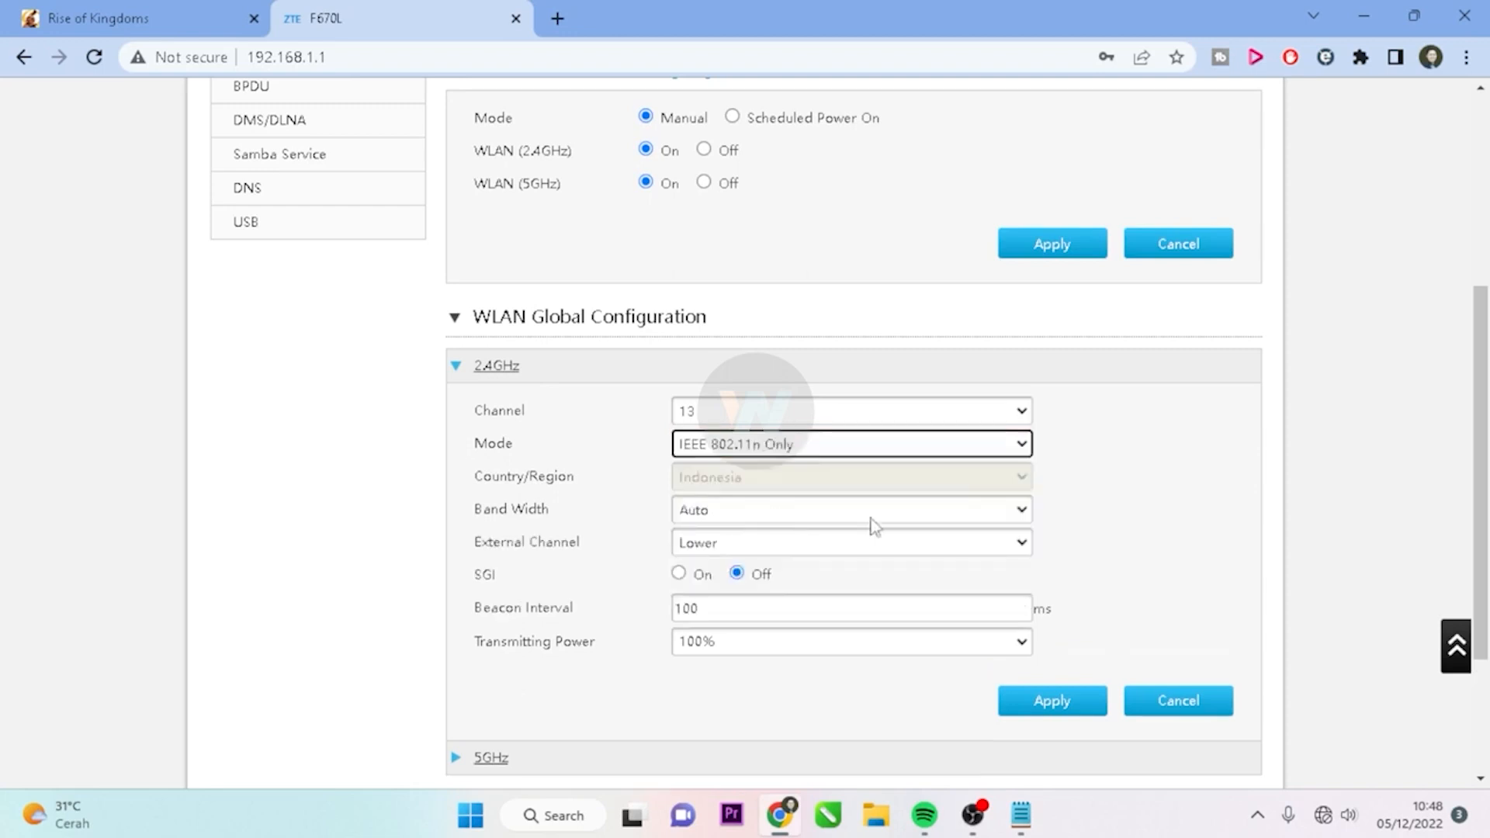
{"action": "left_click", "coordinate": [776, 448]}
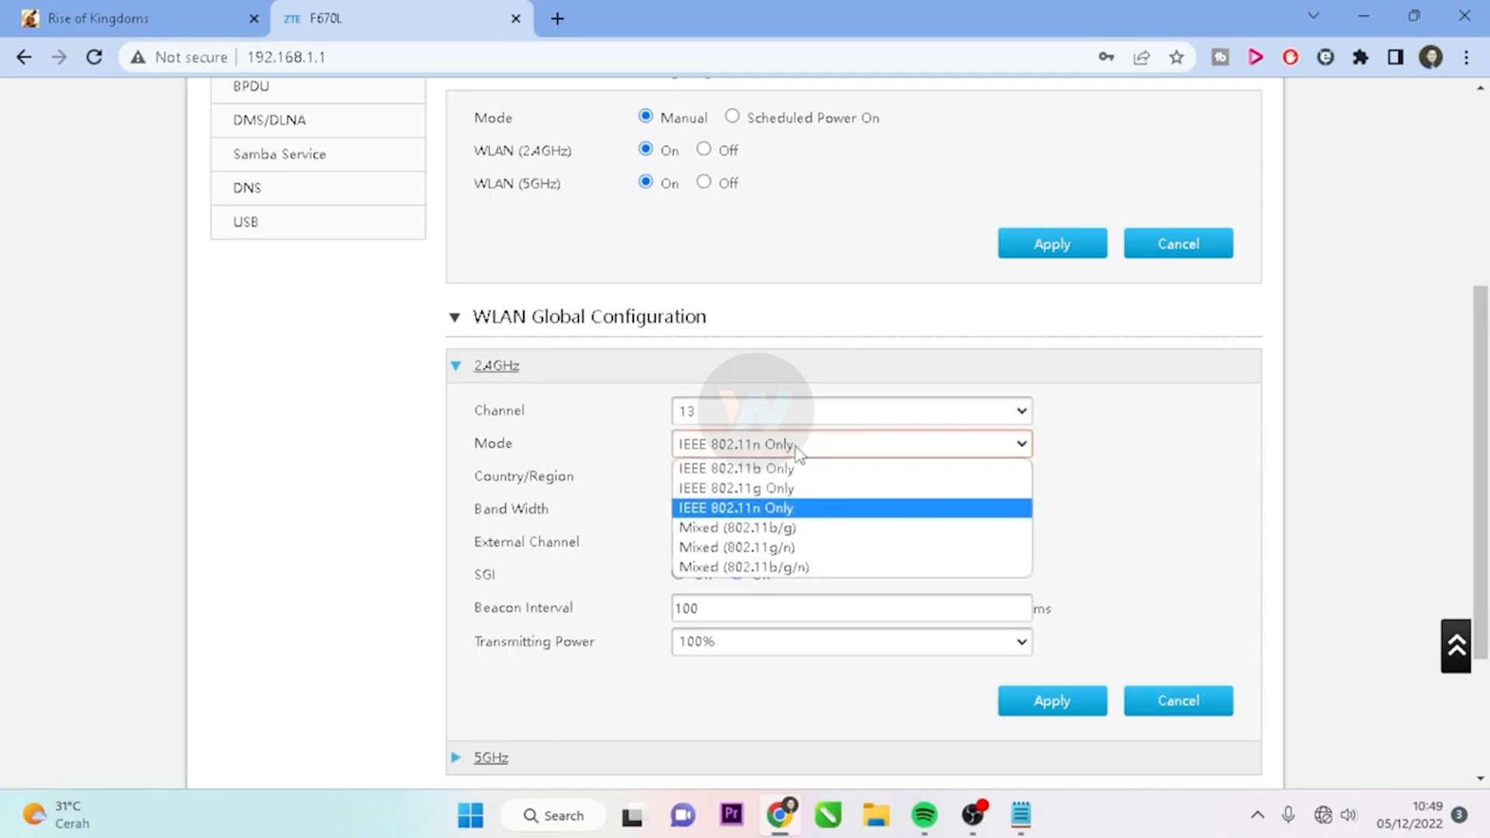
{"action": "left_click", "coordinate": [786, 515]}
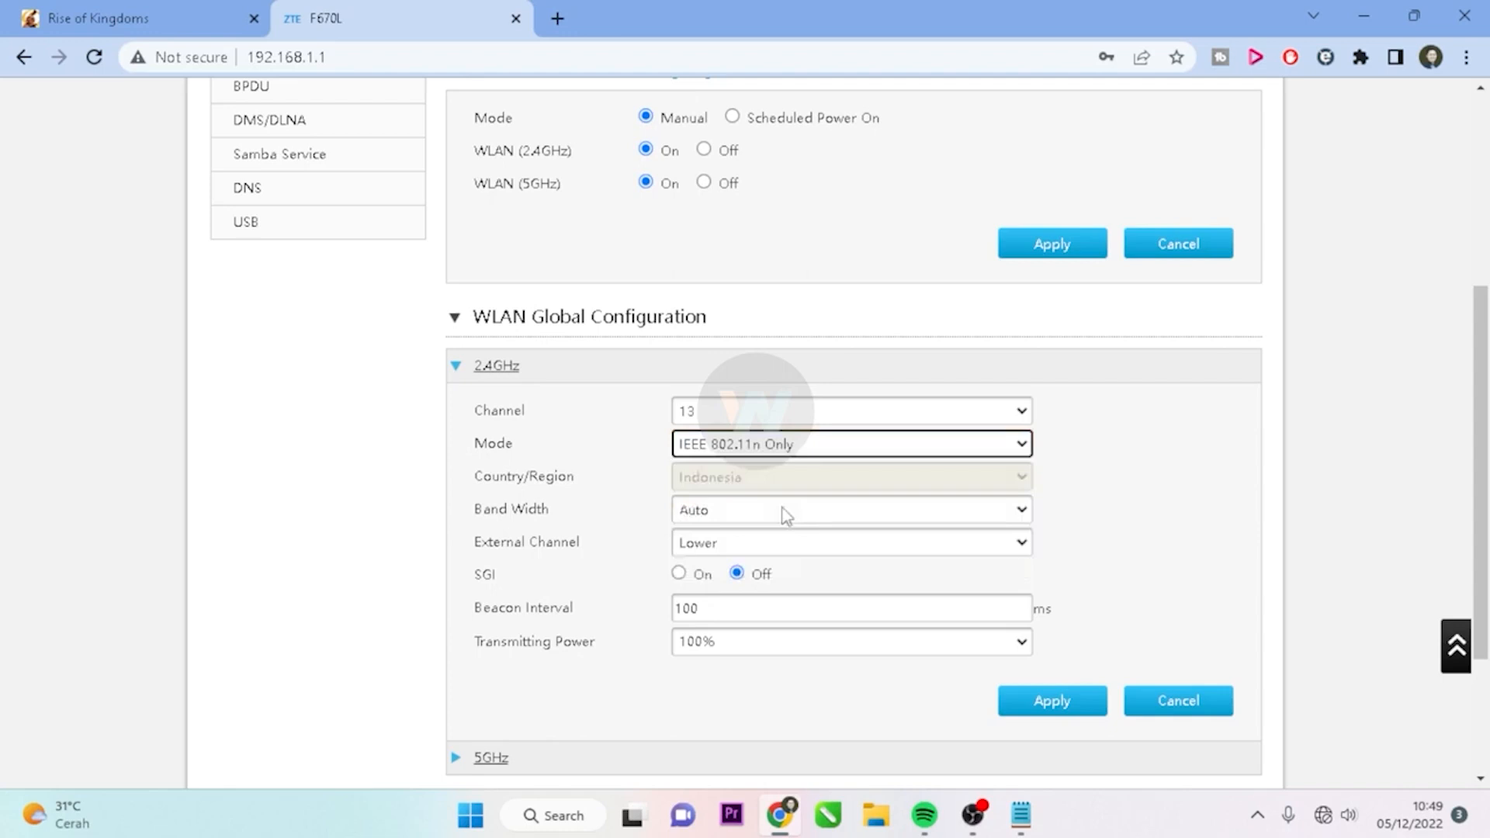
{"action": "left_click", "coordinate": [786, 515]}
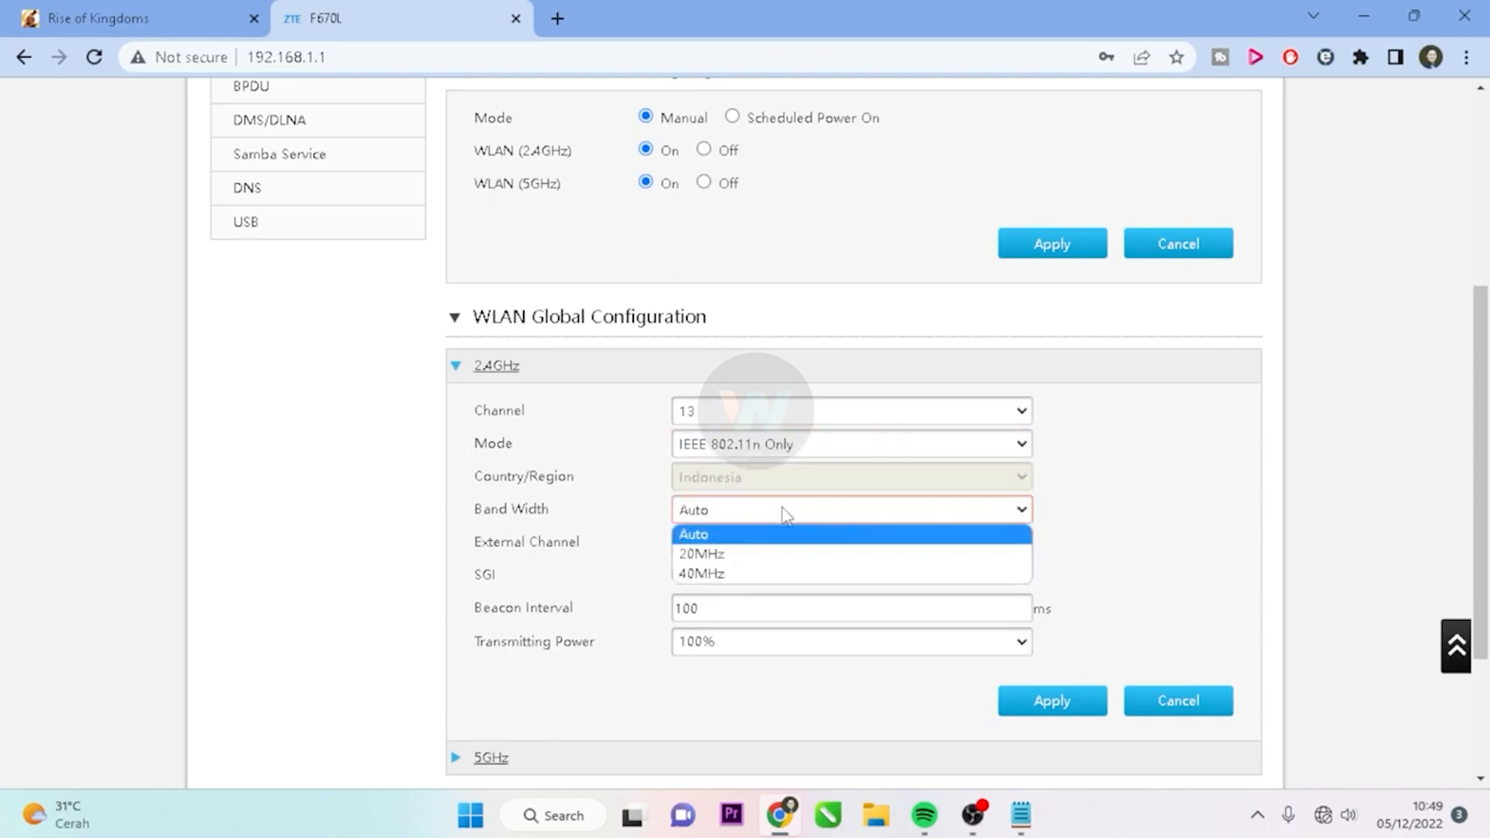
{"action": "left_click", "coordinate": [751, 426]}
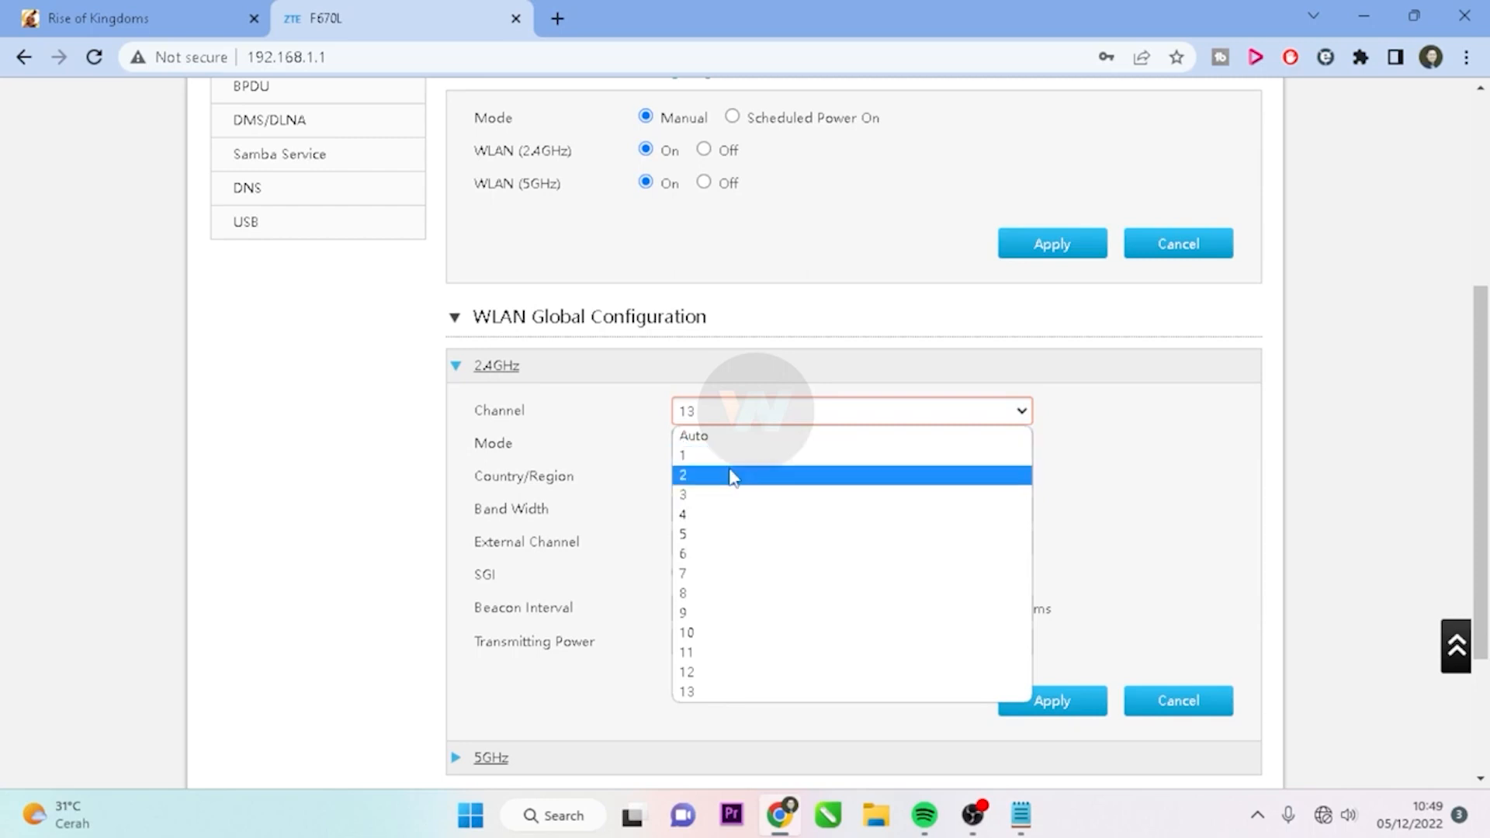
Keep 2.4GHz channel 13 and try band width options, ending on 40MHz
{"action": "left_click", "coordinate": [1130, 517]}
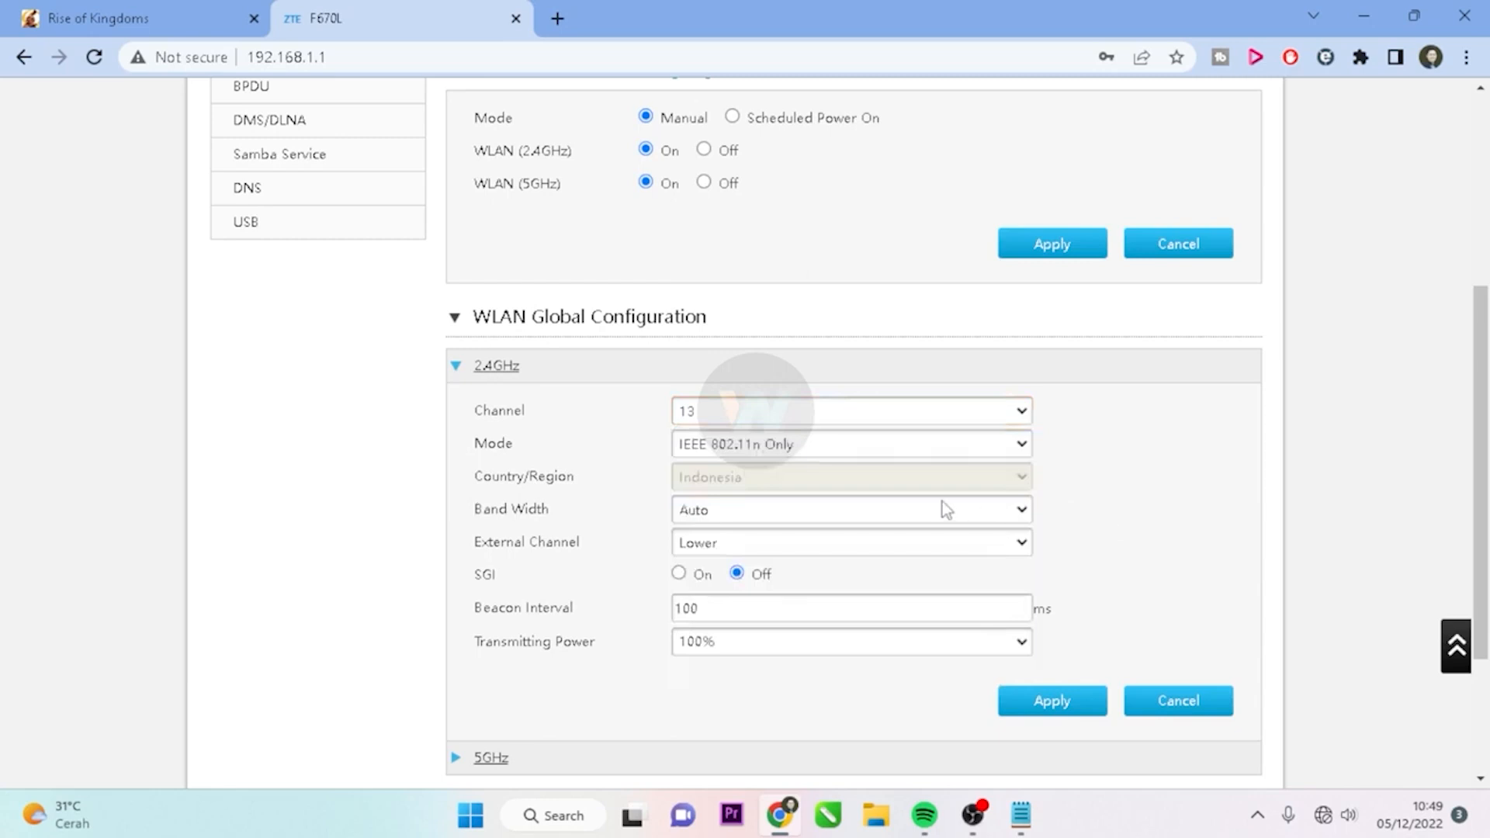
{"action": "left_click", "coordinate": [758, 514]}
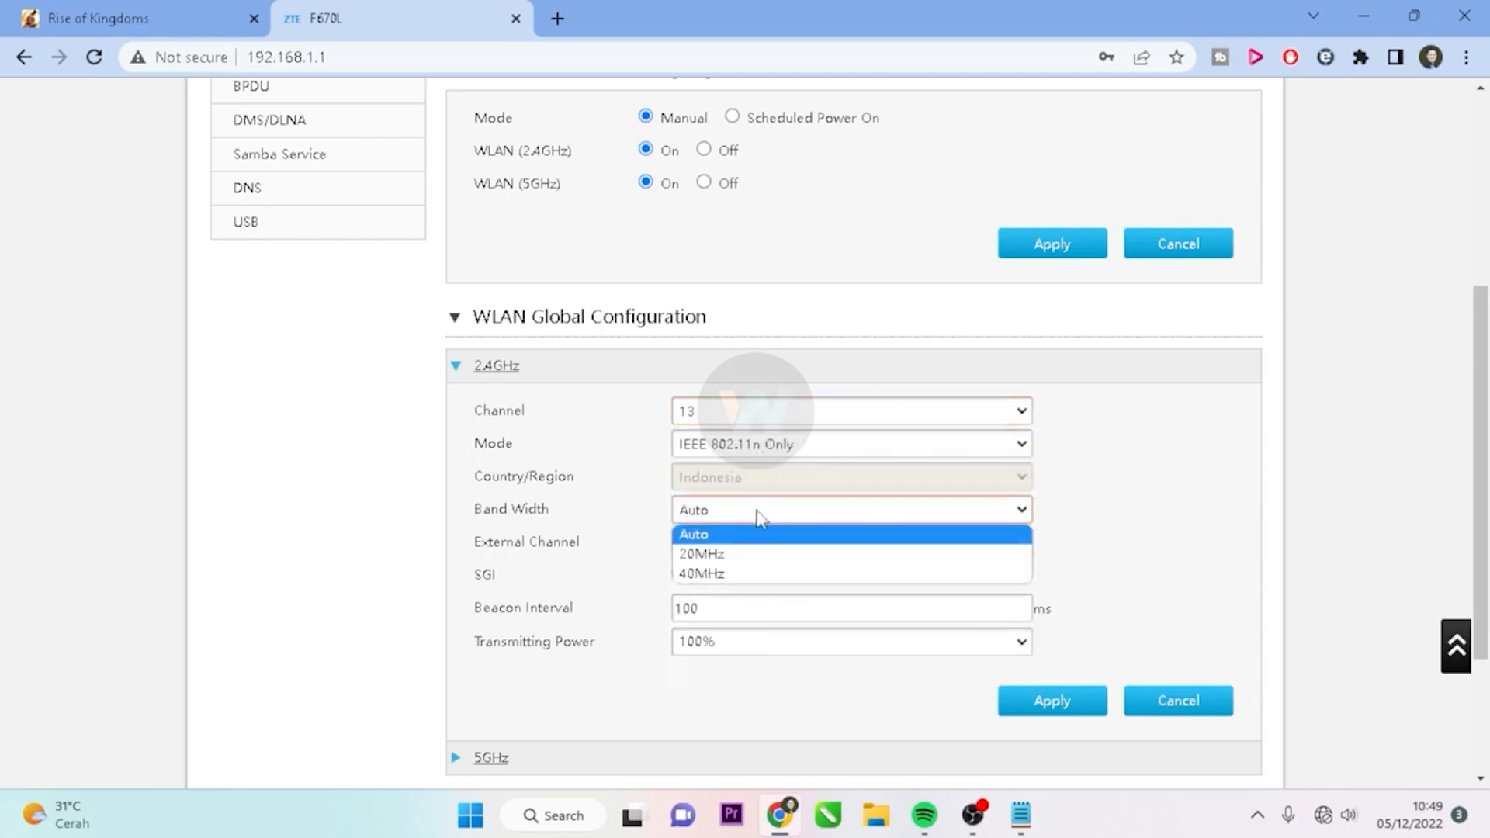
{"action": "left_click", "coordinate": [755, 555]}
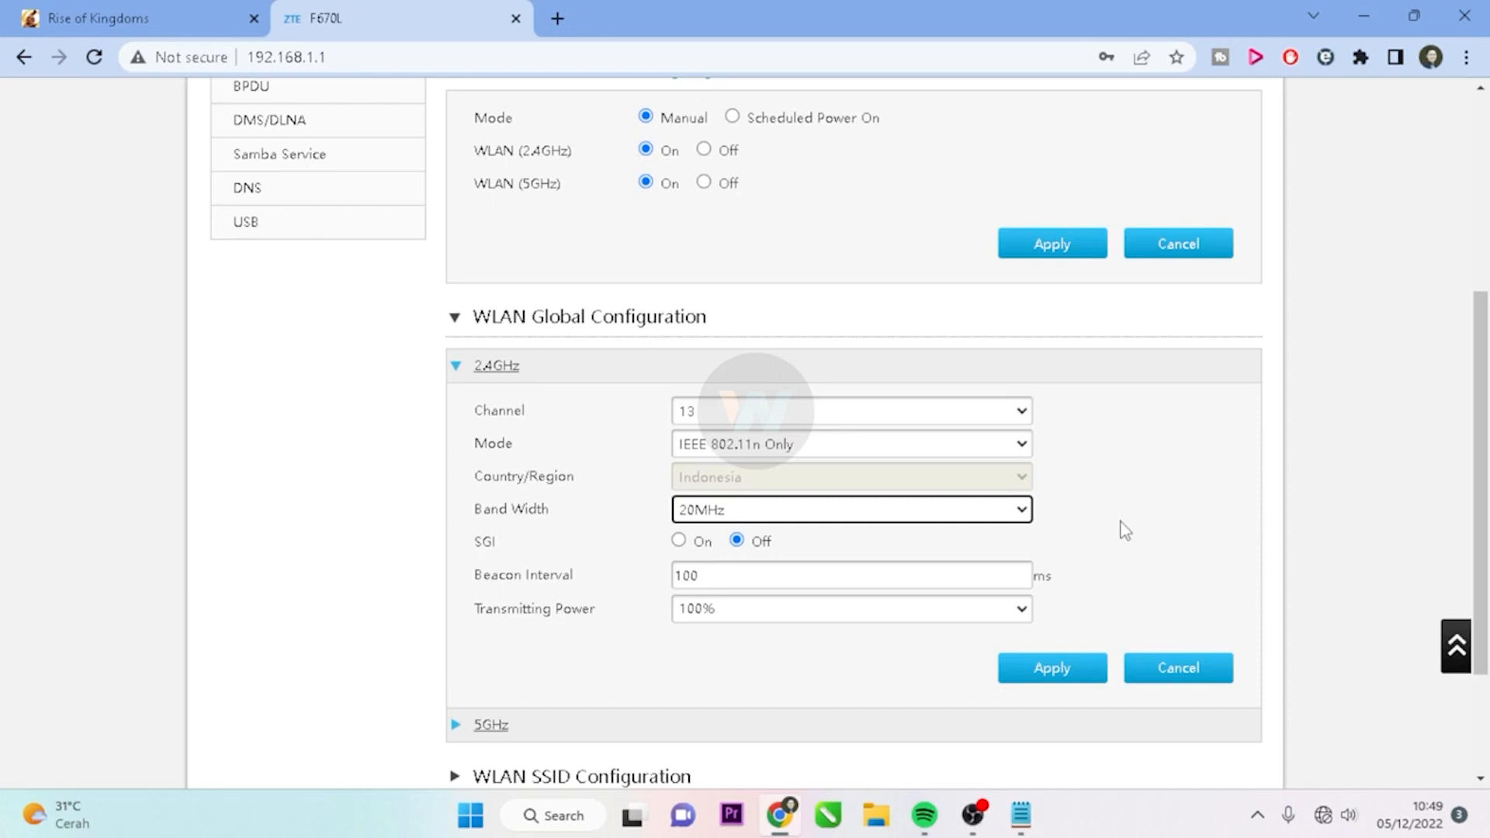
{"action": "left_click", "coordinate": [944, 510]}
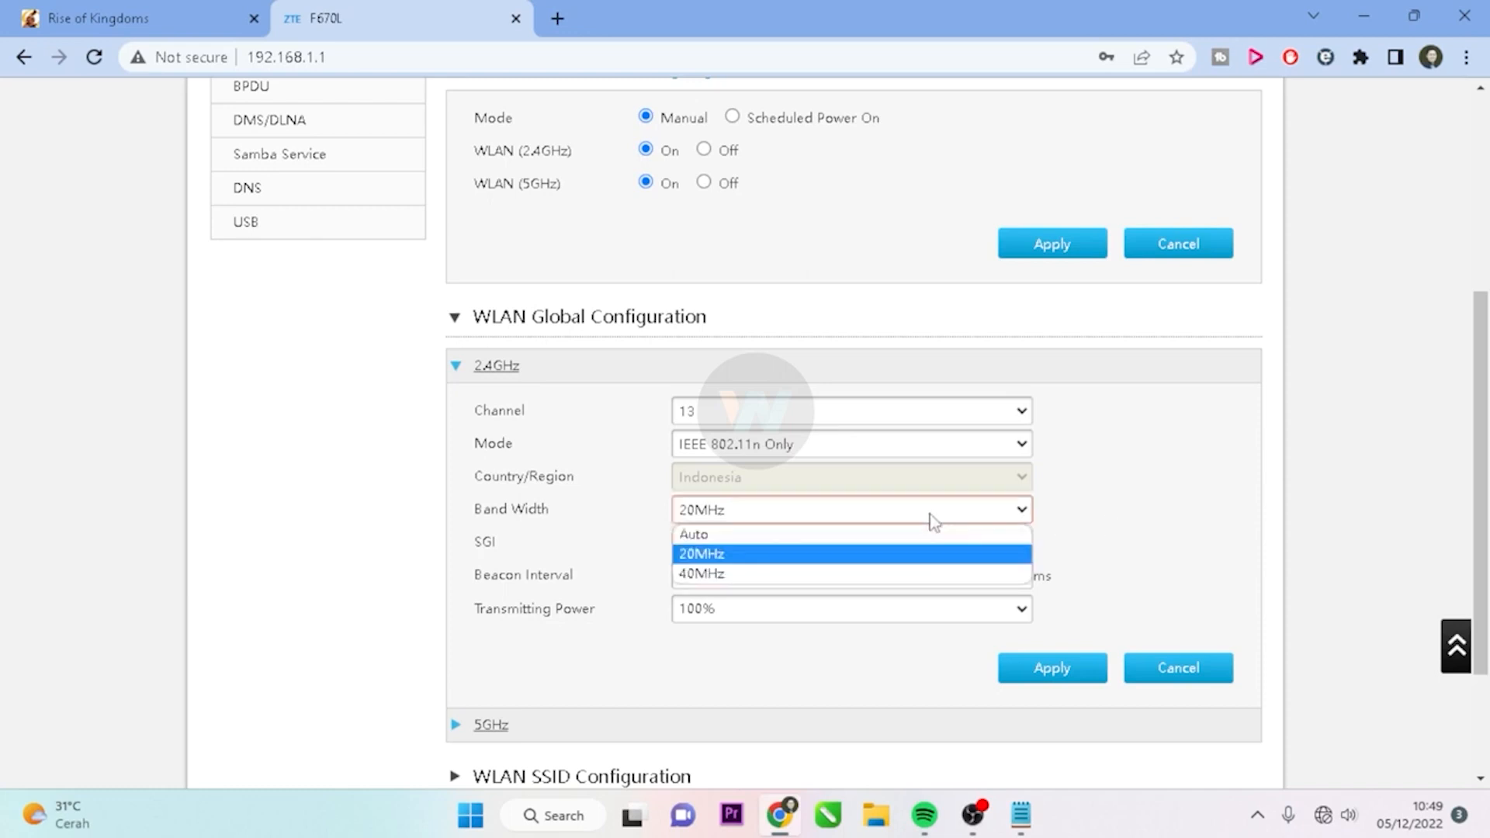
{"action": "left_click", "coordinate": [856, 574]}
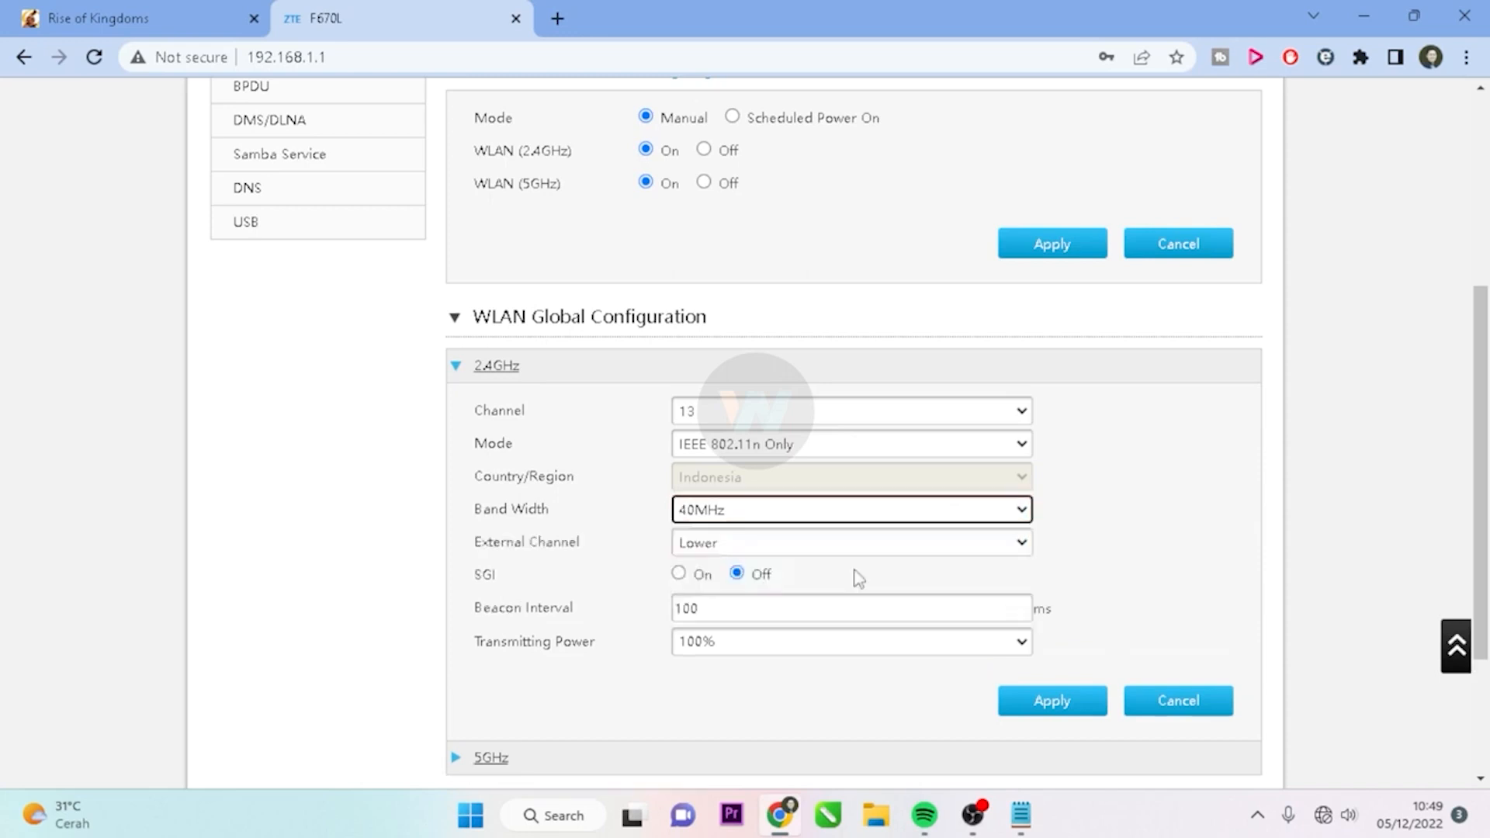
{"action": "left_click", "coordinate": [803, 524]}
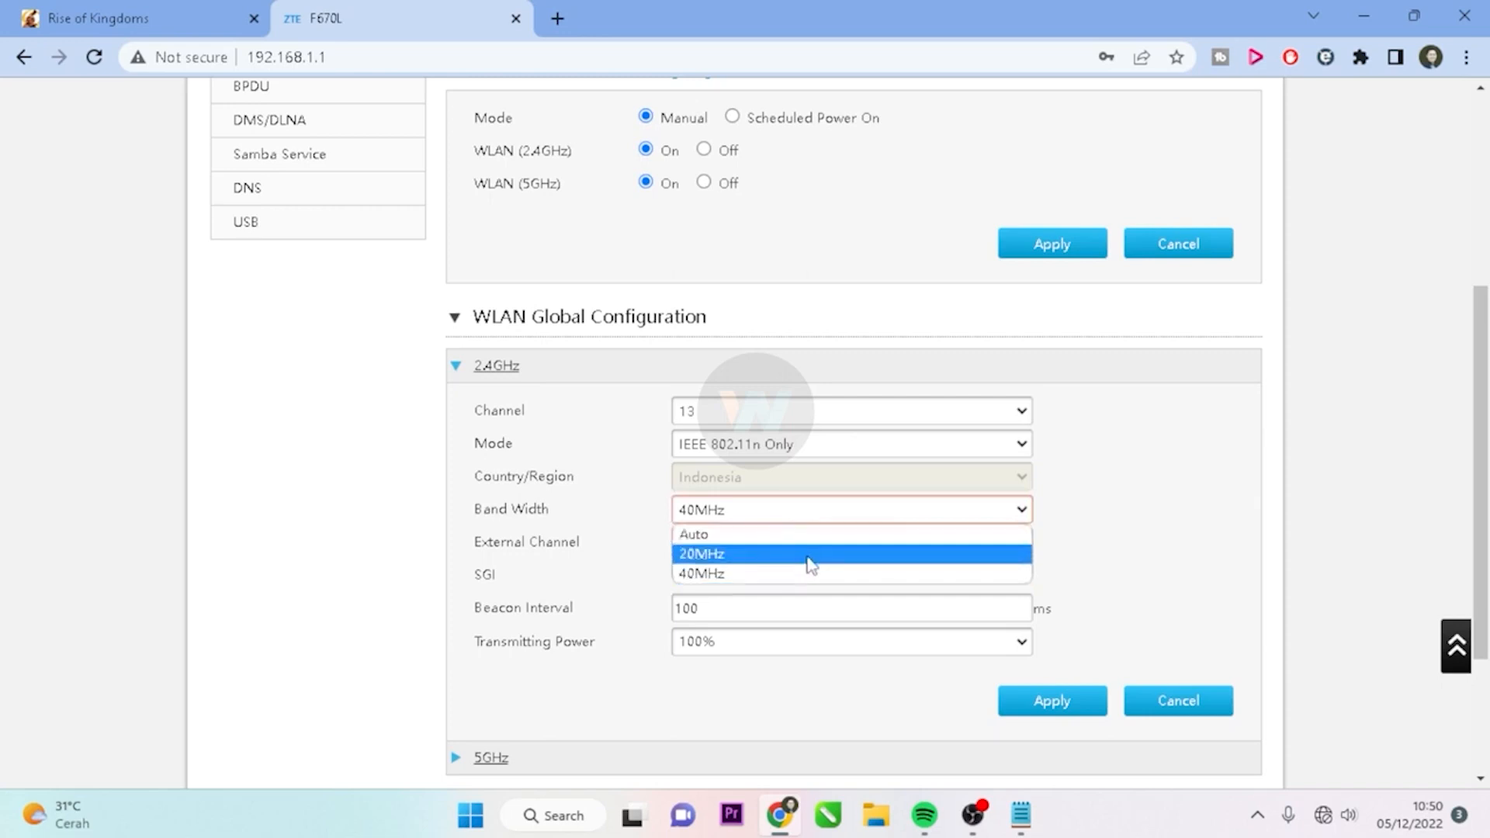
{"action": "left_click", "coordinate": [808, 555]}
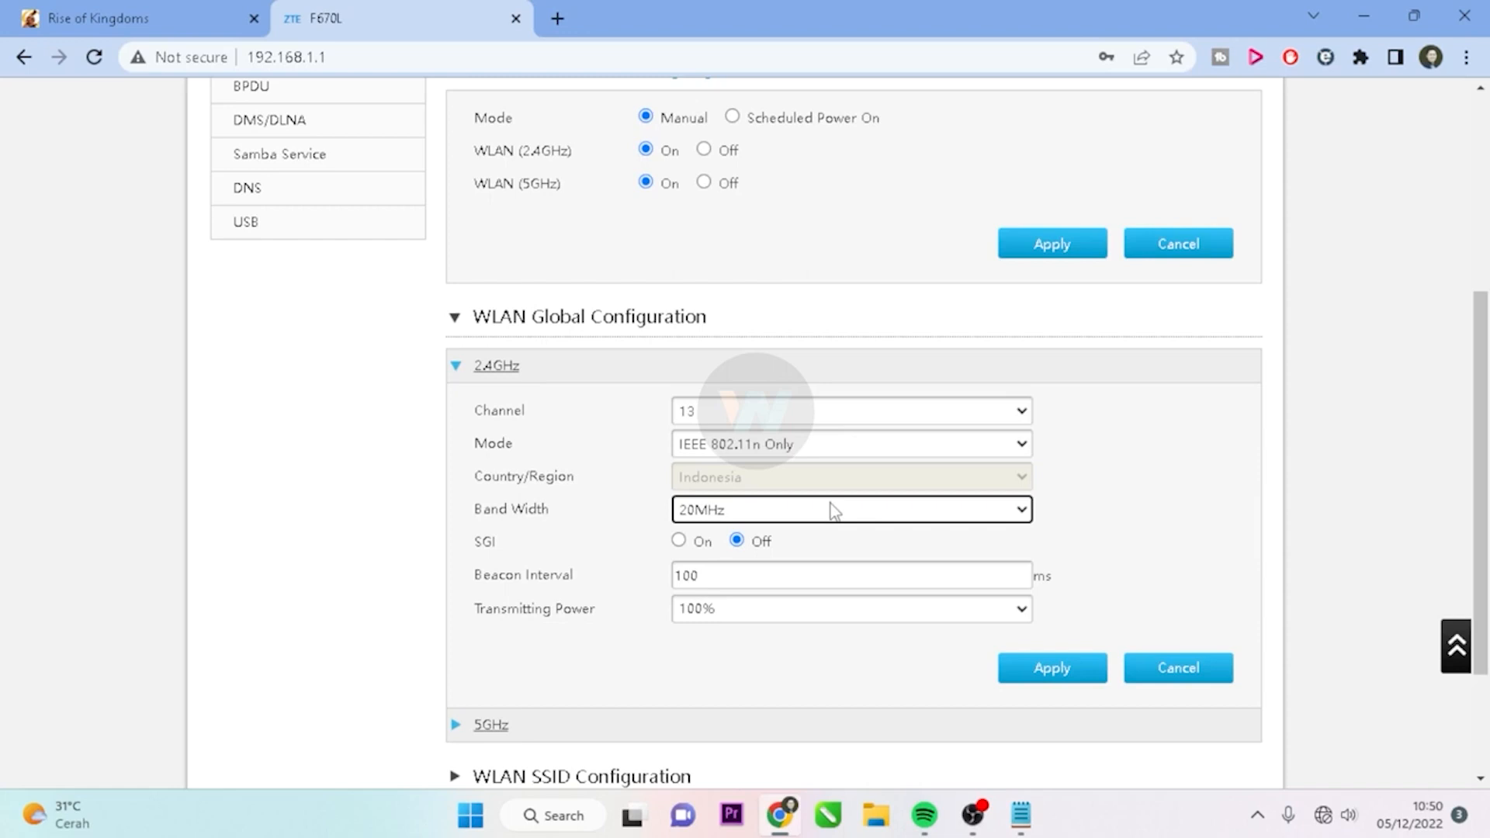
{"action": "left_click", "coordinate": [833, 511]}
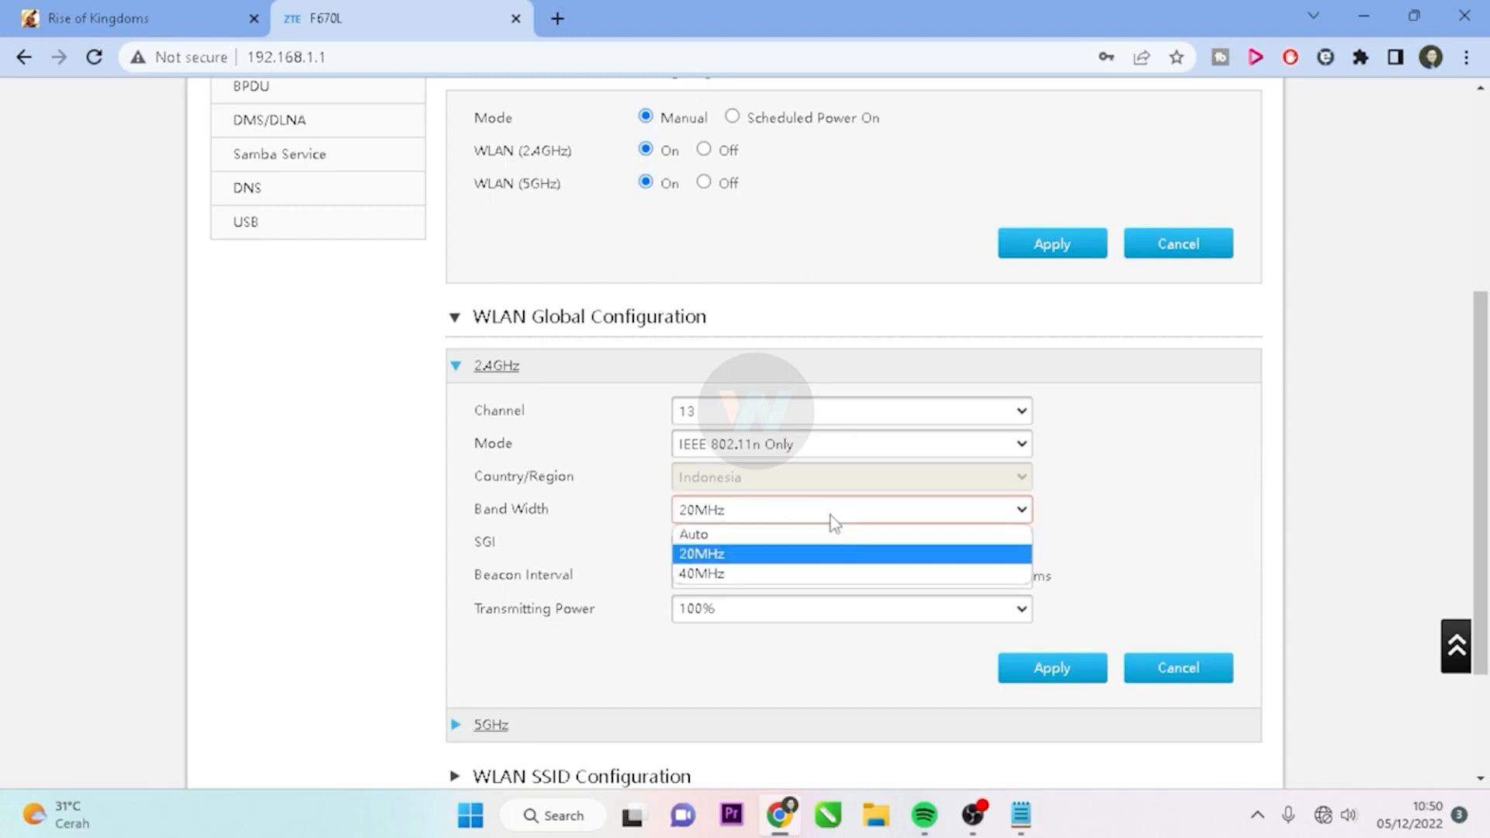
{"action": "left_click", "coordinate": [834, 574]}
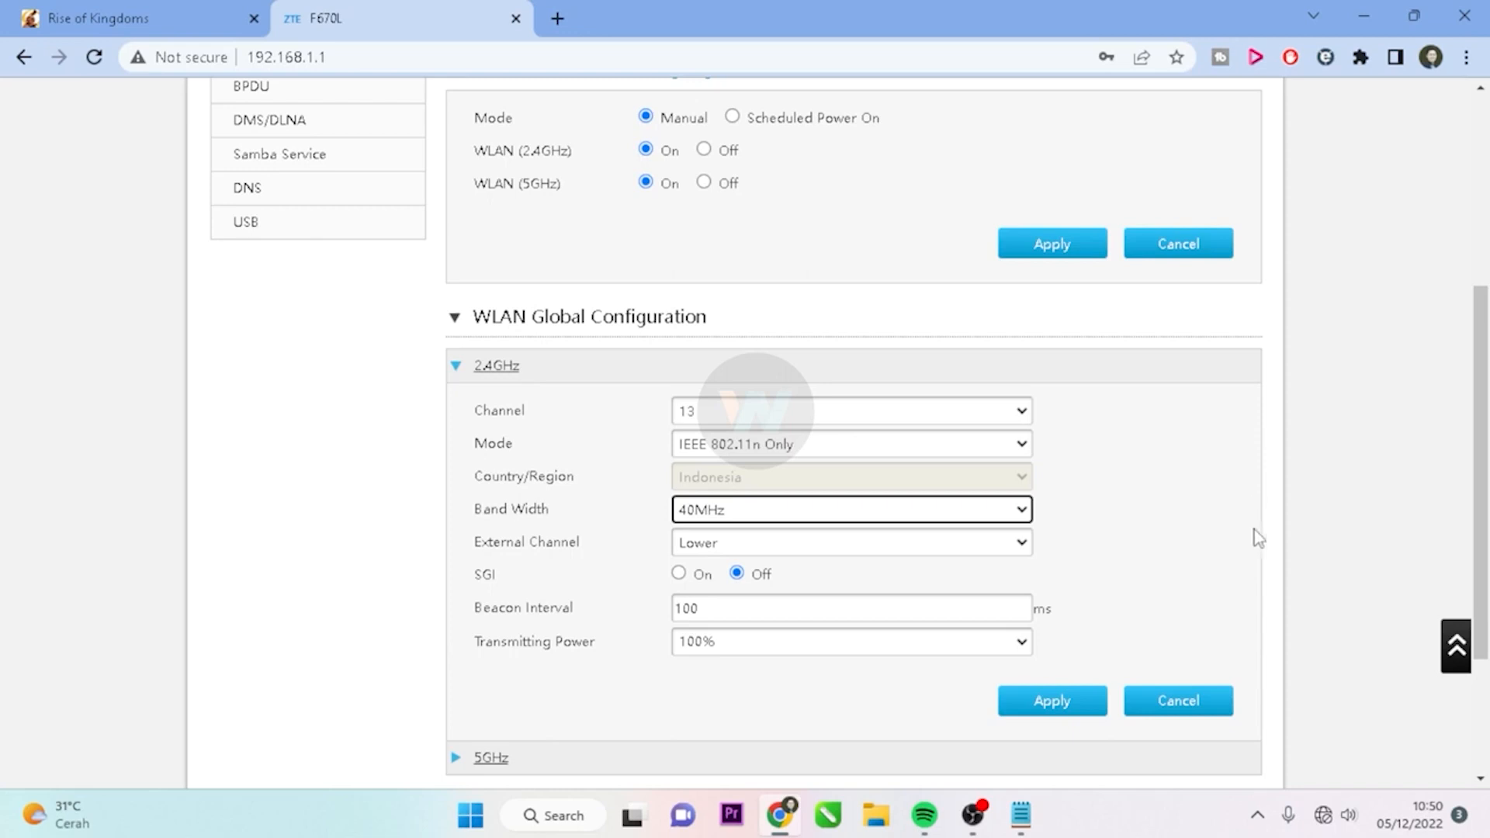
Expand the 5GHz section and set the 2.4GHz band width to 40MHz
{"action": "scroll", "coordinate": [891, 470], "scroll_direction": "down", "scroll_amount": 3}
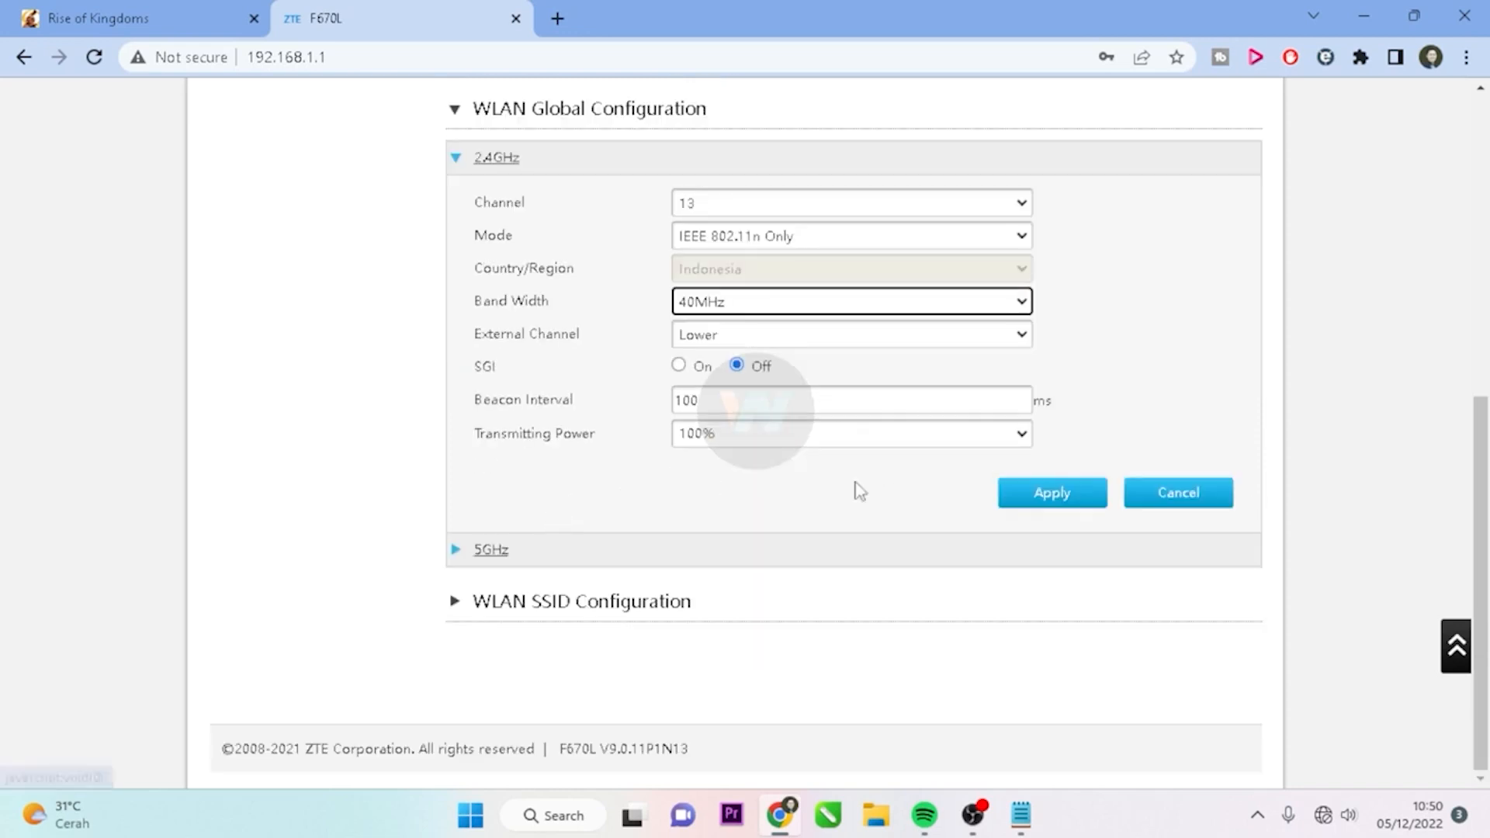
{"action": "scroll", "coordinate": [964, 467], "scroll_direction": "up", "scroll_amount": 1}
{"action": "scroll", "coordinate": [964, 466], "scroll_direction": "down", "scroll_amount": 1}
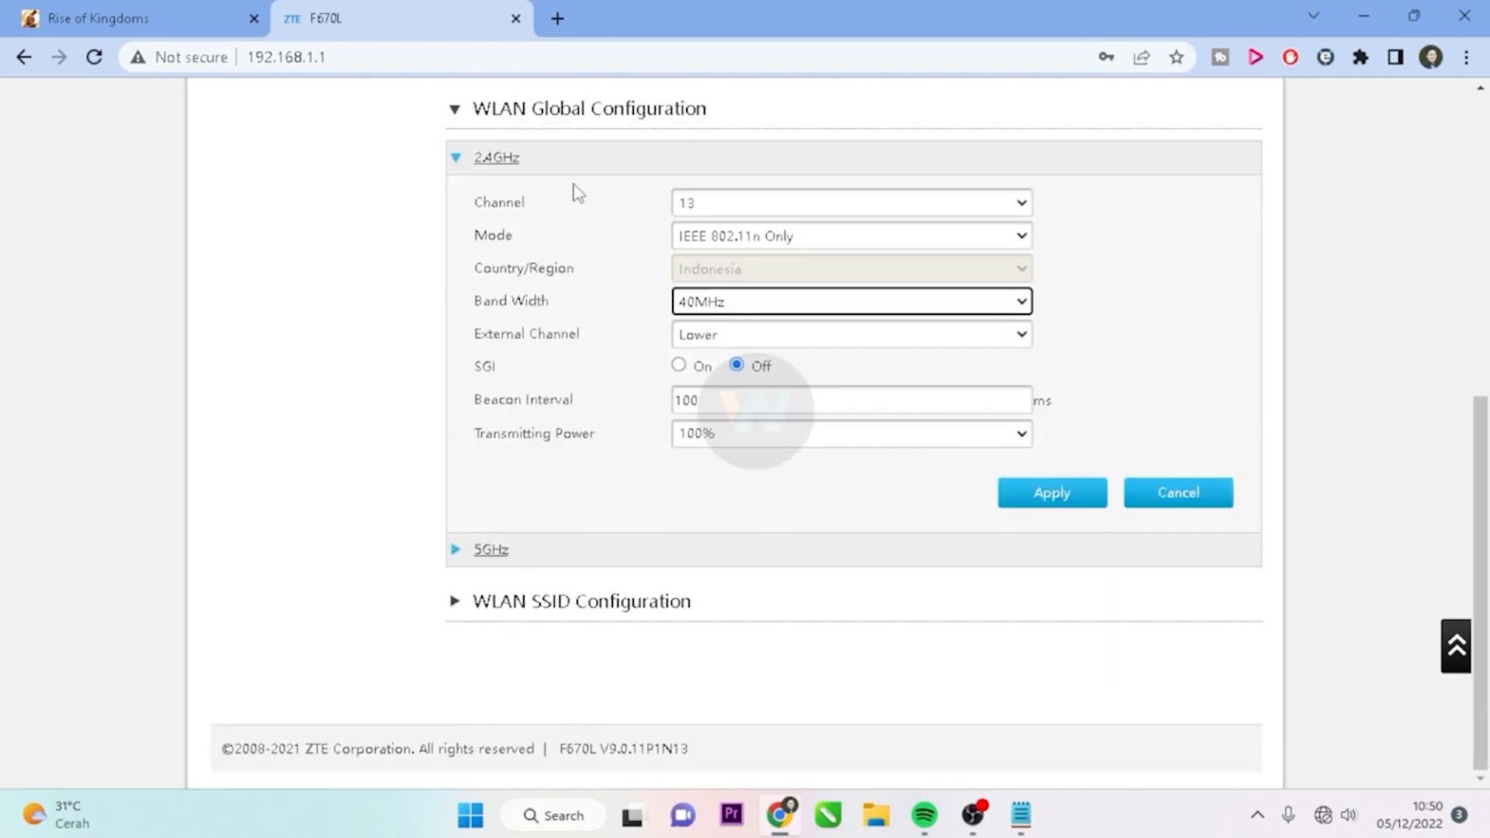
{"action": "left_click", "coordinate": [751, 310]}
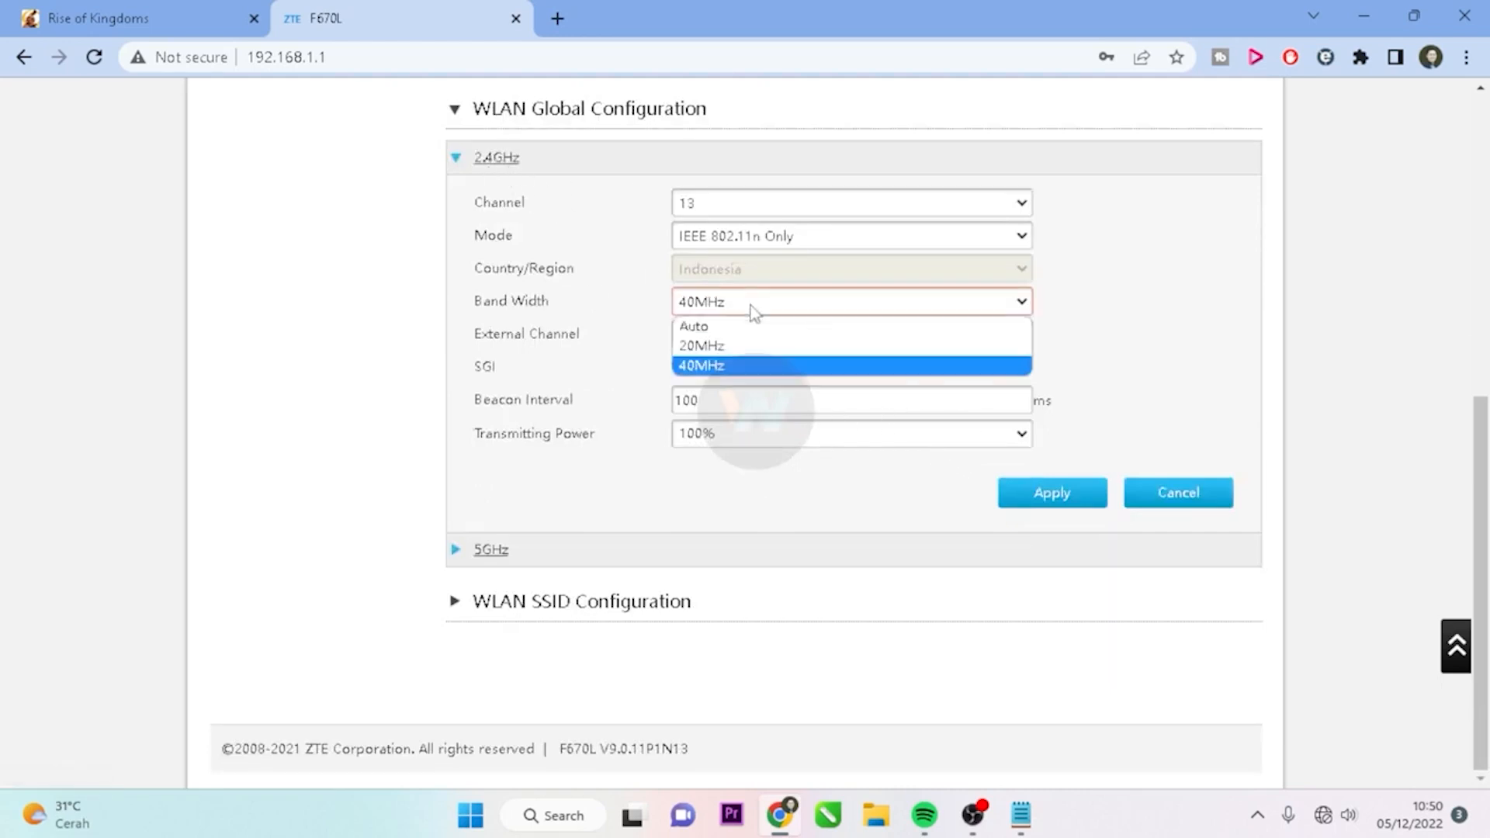
{"action": "left_click", "coordinate": [741, 346]}
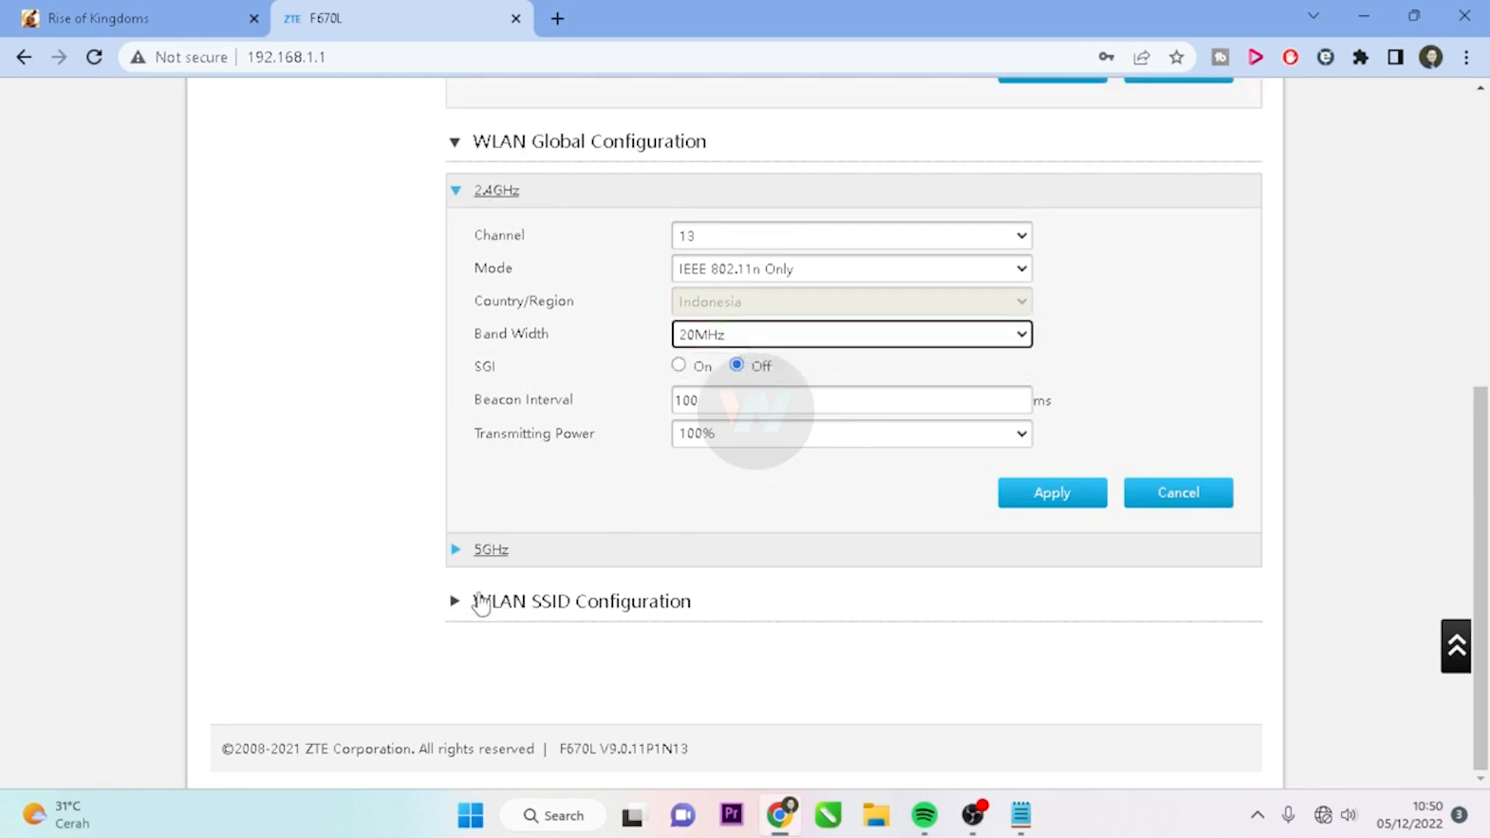
{"action": "left_click", "coordinate": [458, 552]}
{"action": "scroll", "coordinate": [912, 590], "scroll_direction": "down", "scroll_amount": 1}
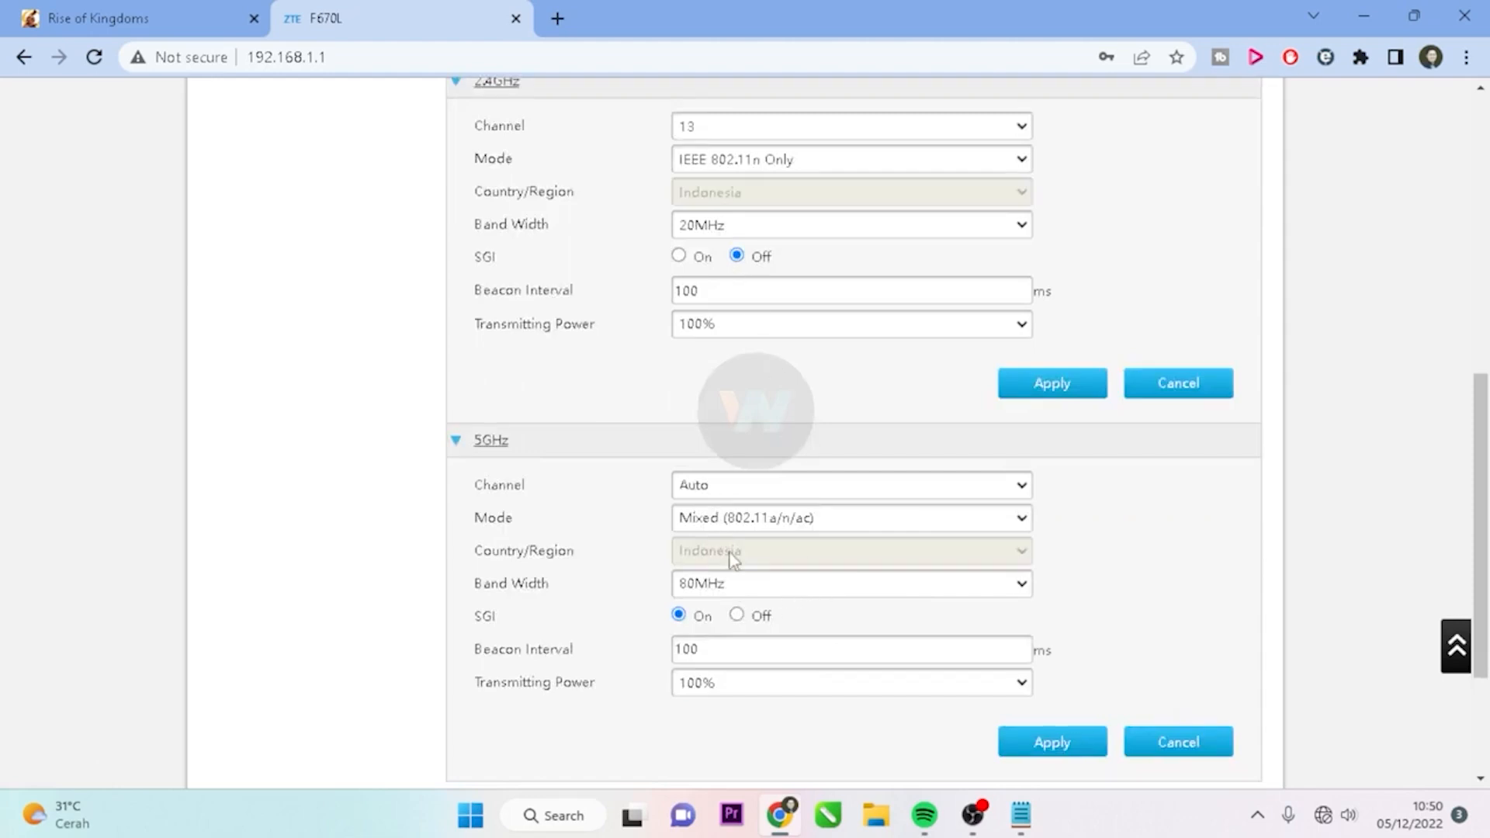
{"action": "left_click", "coordinate": [890, 231]}
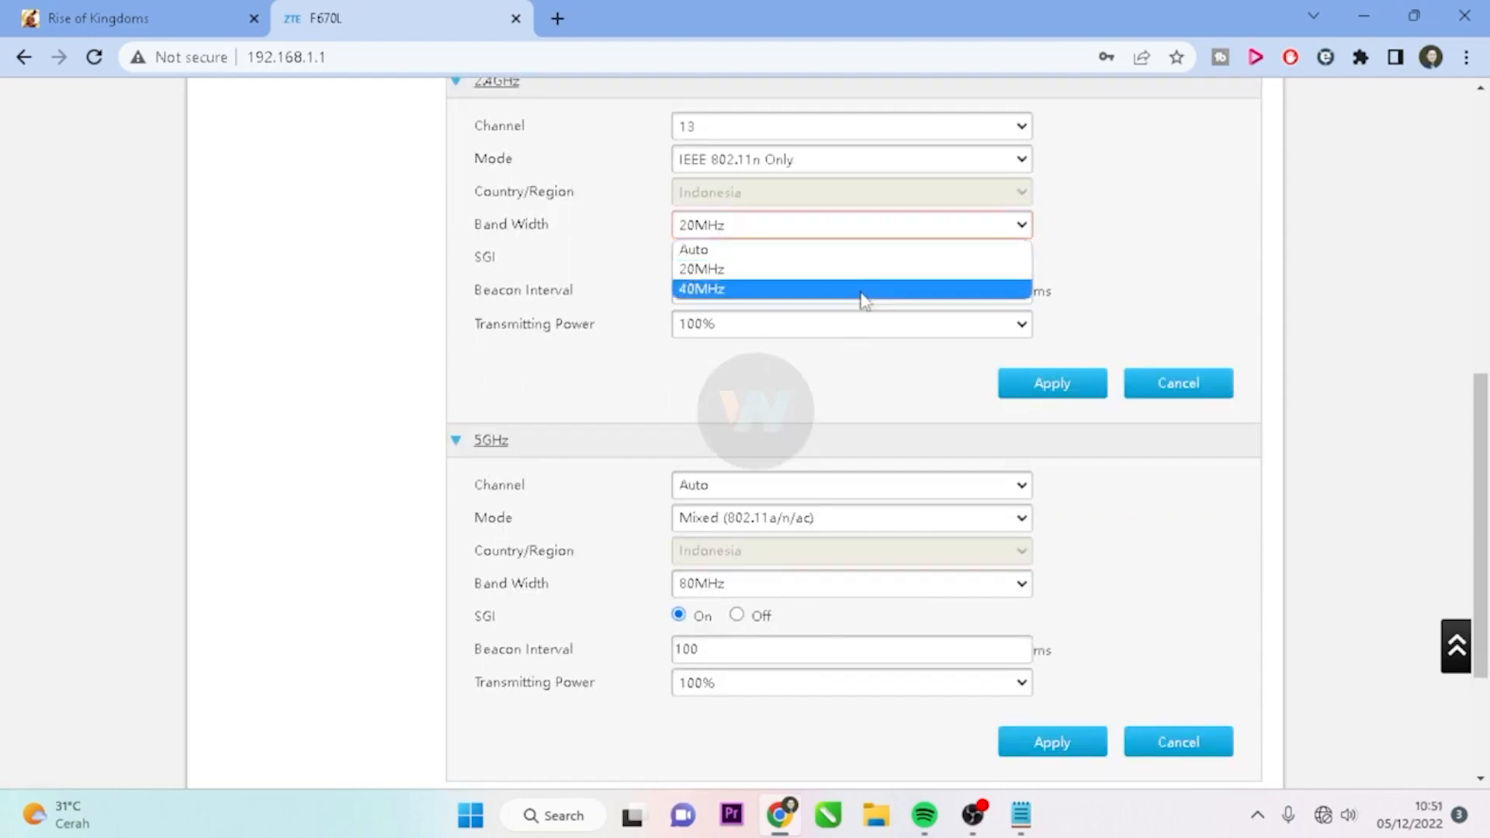
{"action": "left_click", "coordinate": [861, 291]}
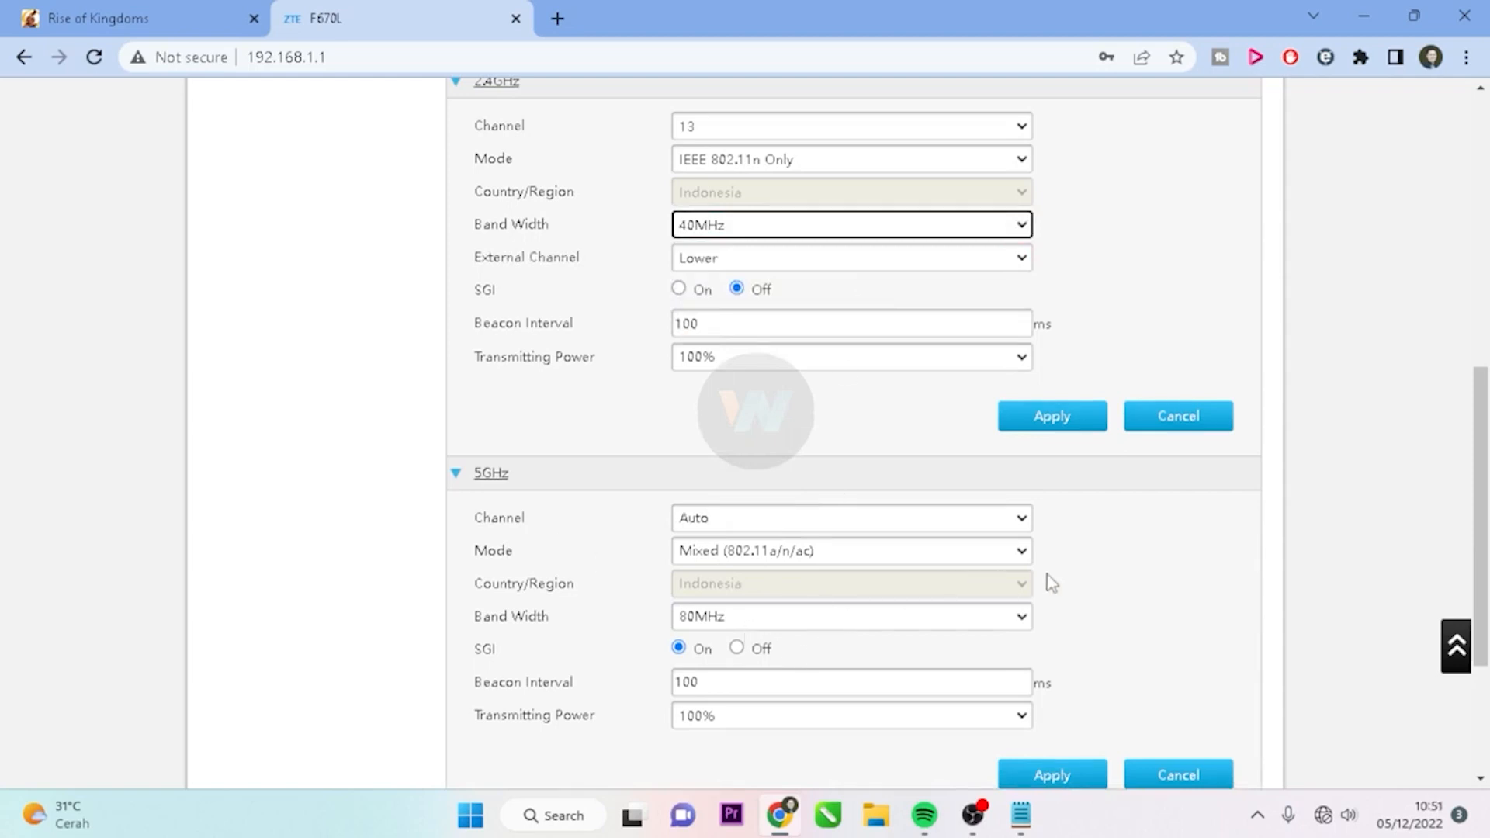
Keep 2.4GHz external channel at Lower, set transmitting power to 80%, and apply
{"action": "scroll", "coordinate": [1053, 583], "scroll_direction": "up", "scroll_amount": 3}
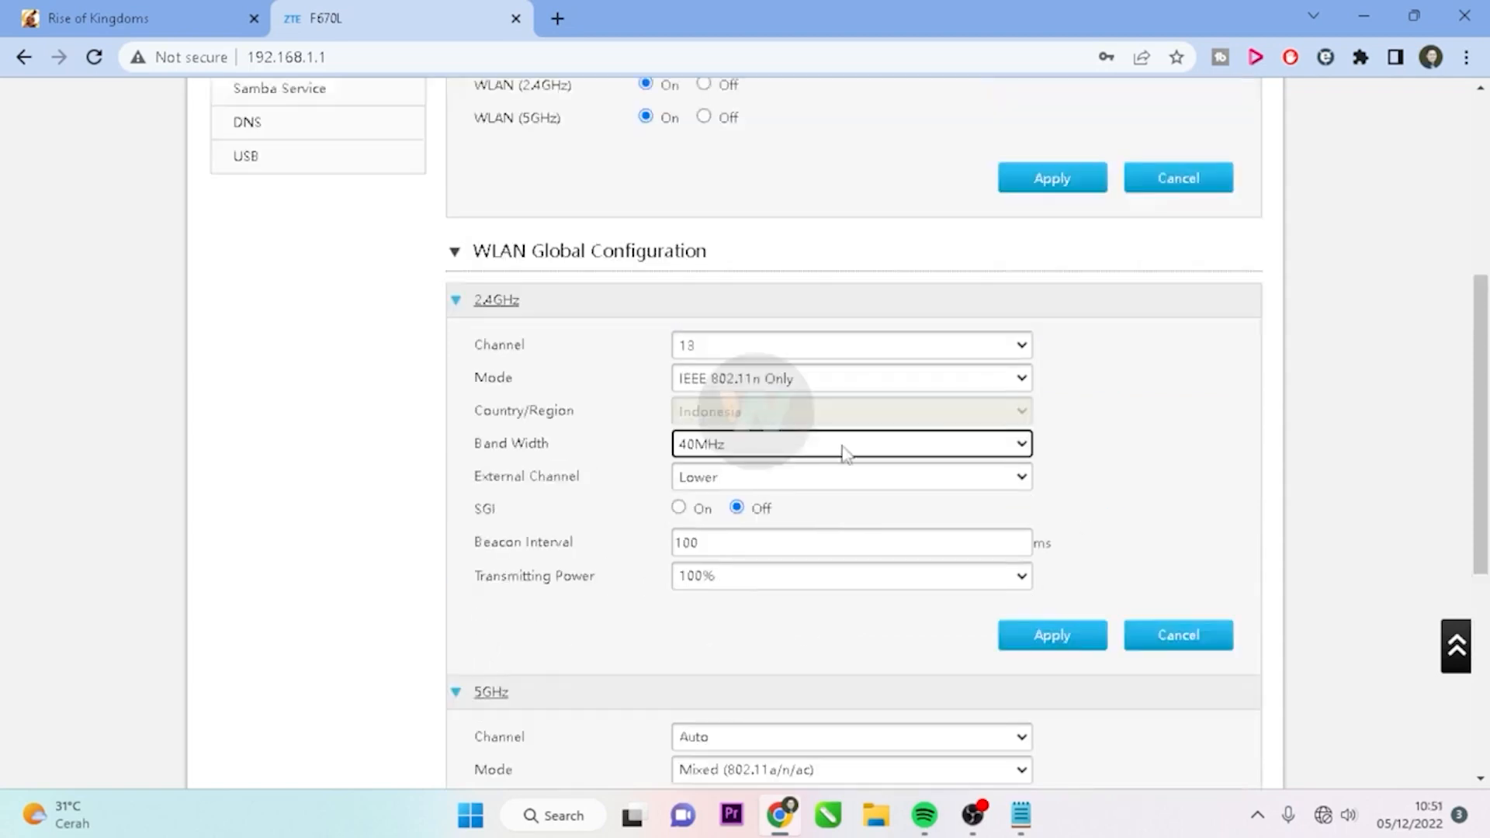
{"action": "left_click", "coordinate": [891, 486]}
{"action": "left_click", "coordinate": [890, 487]}
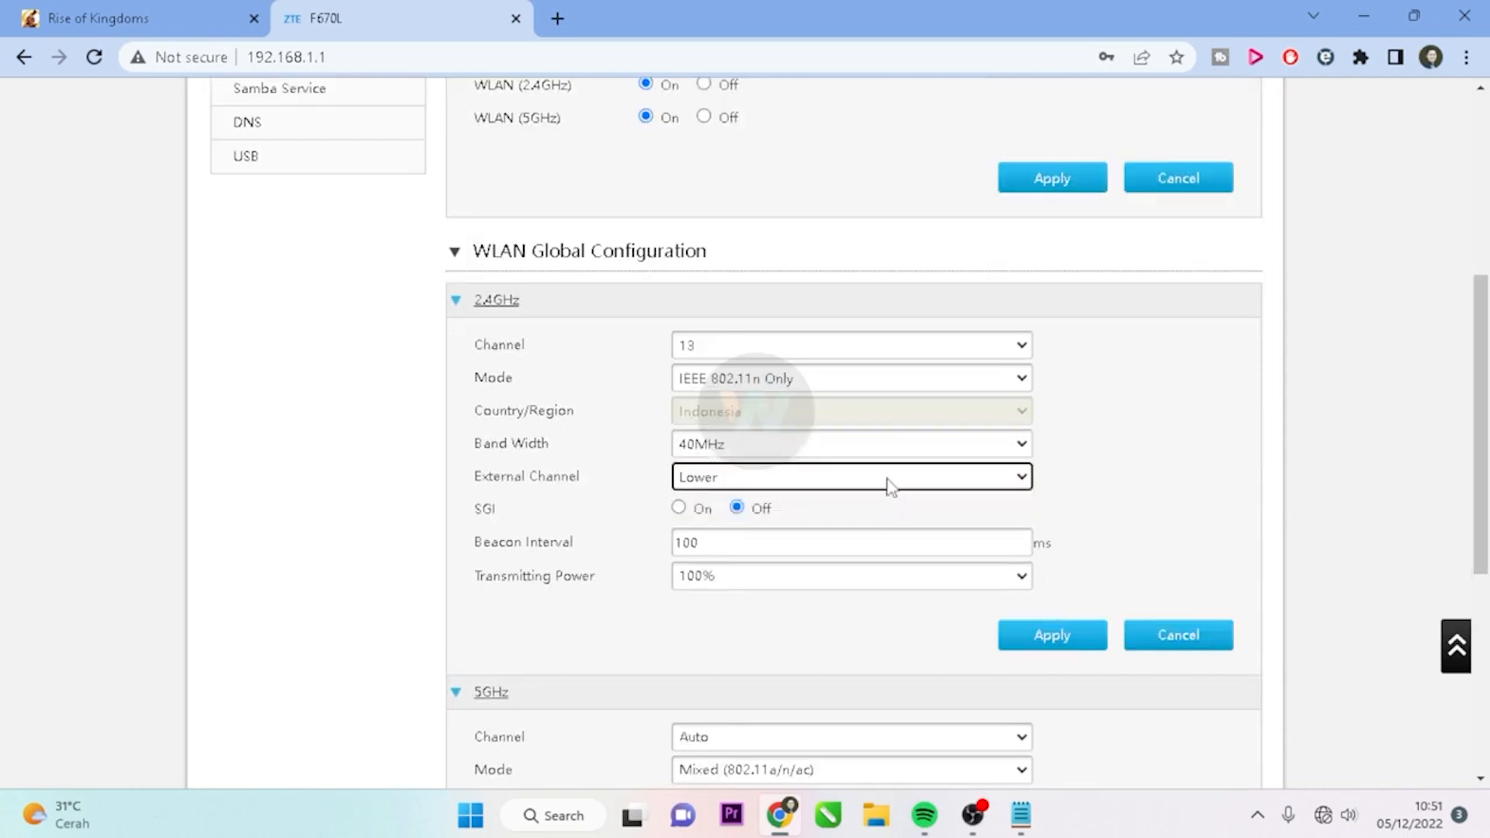
{"action": "left_click", "coordinate": [823, 485]}
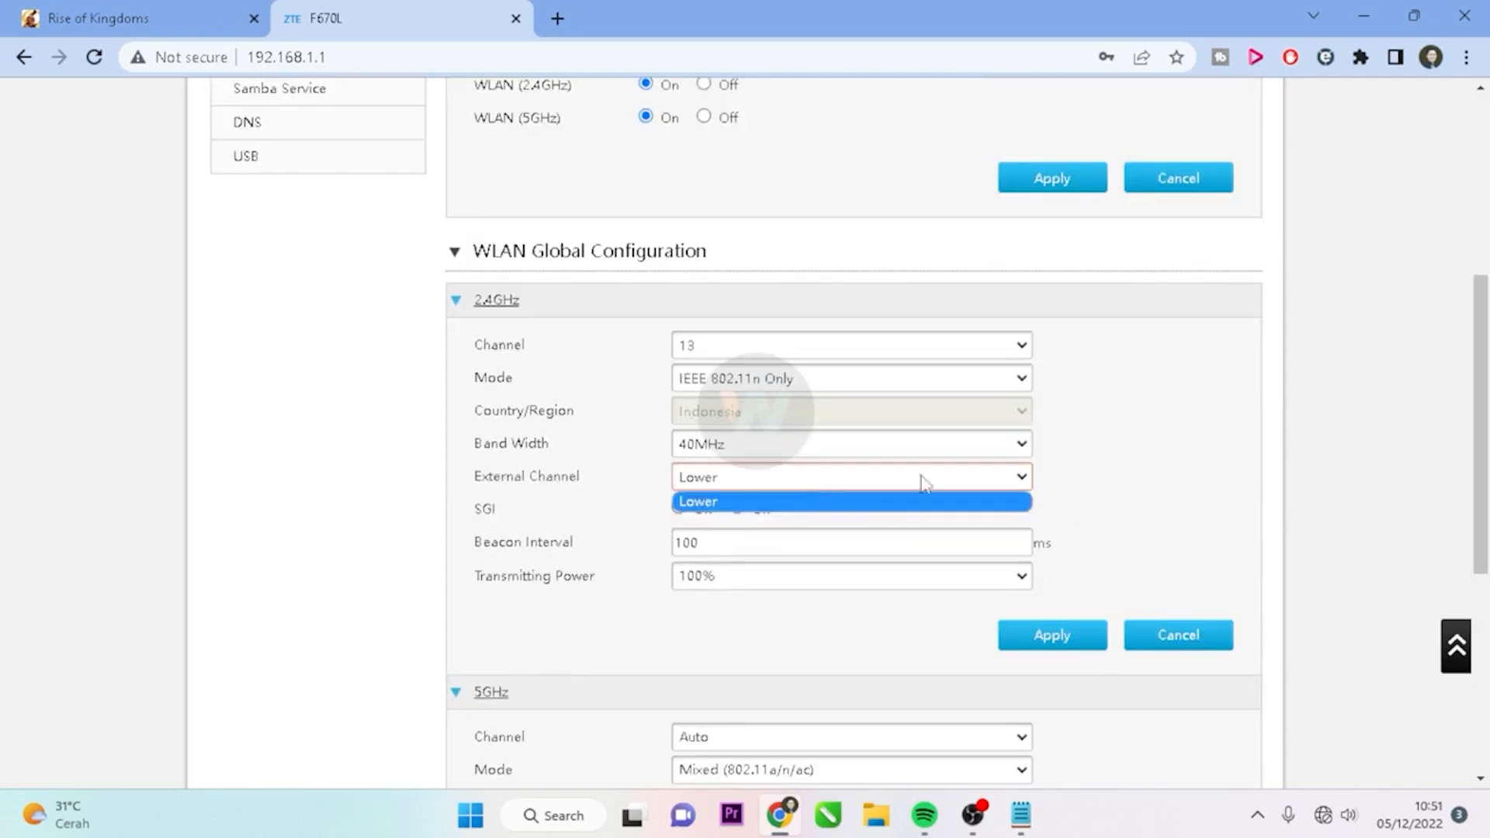
{"action": "left_click", "coordinate": [878, 520]}
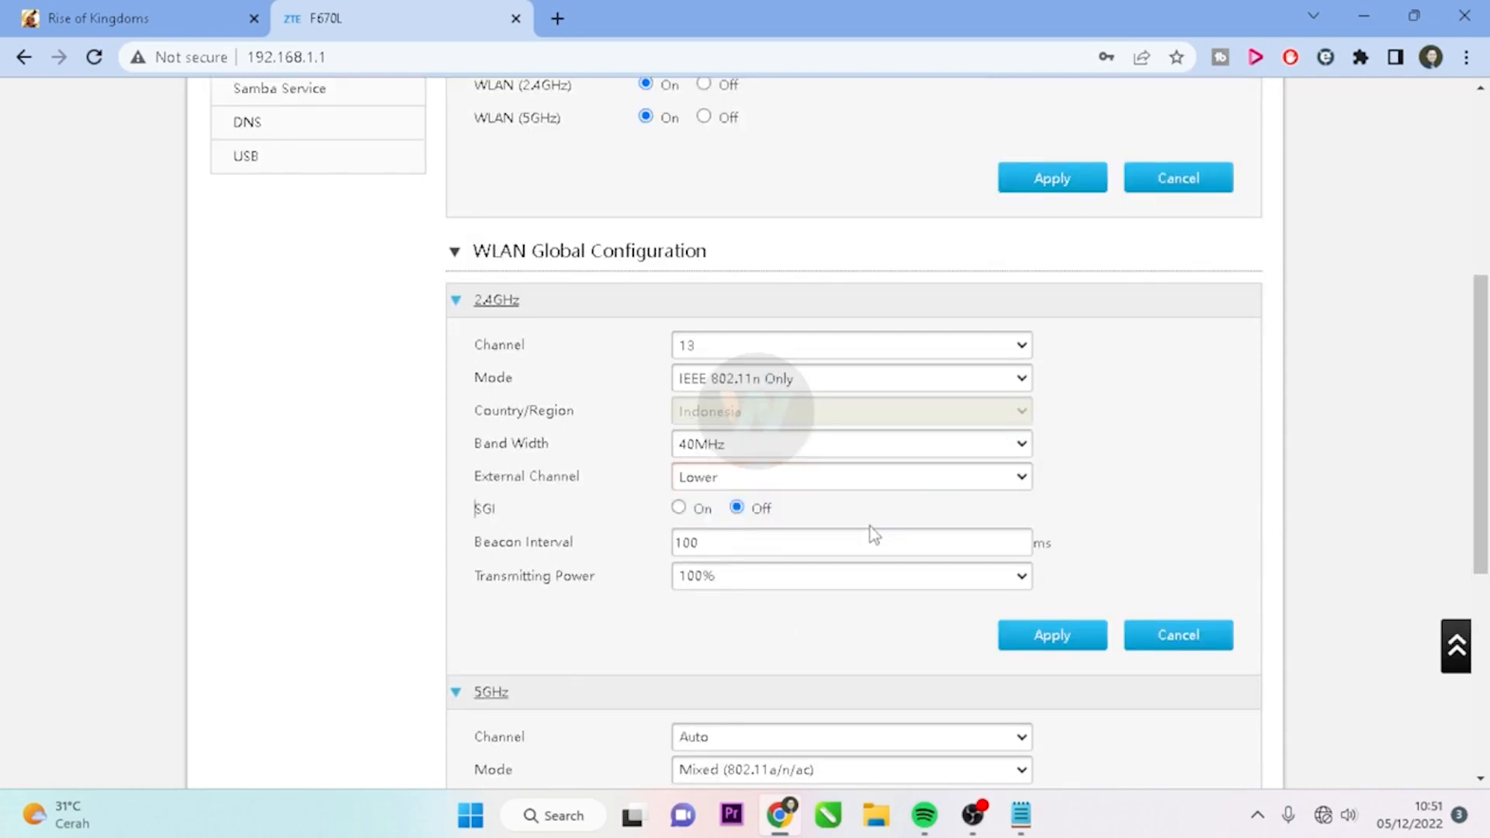
{"action": "left_click", "coordinate": [1016, 581]}
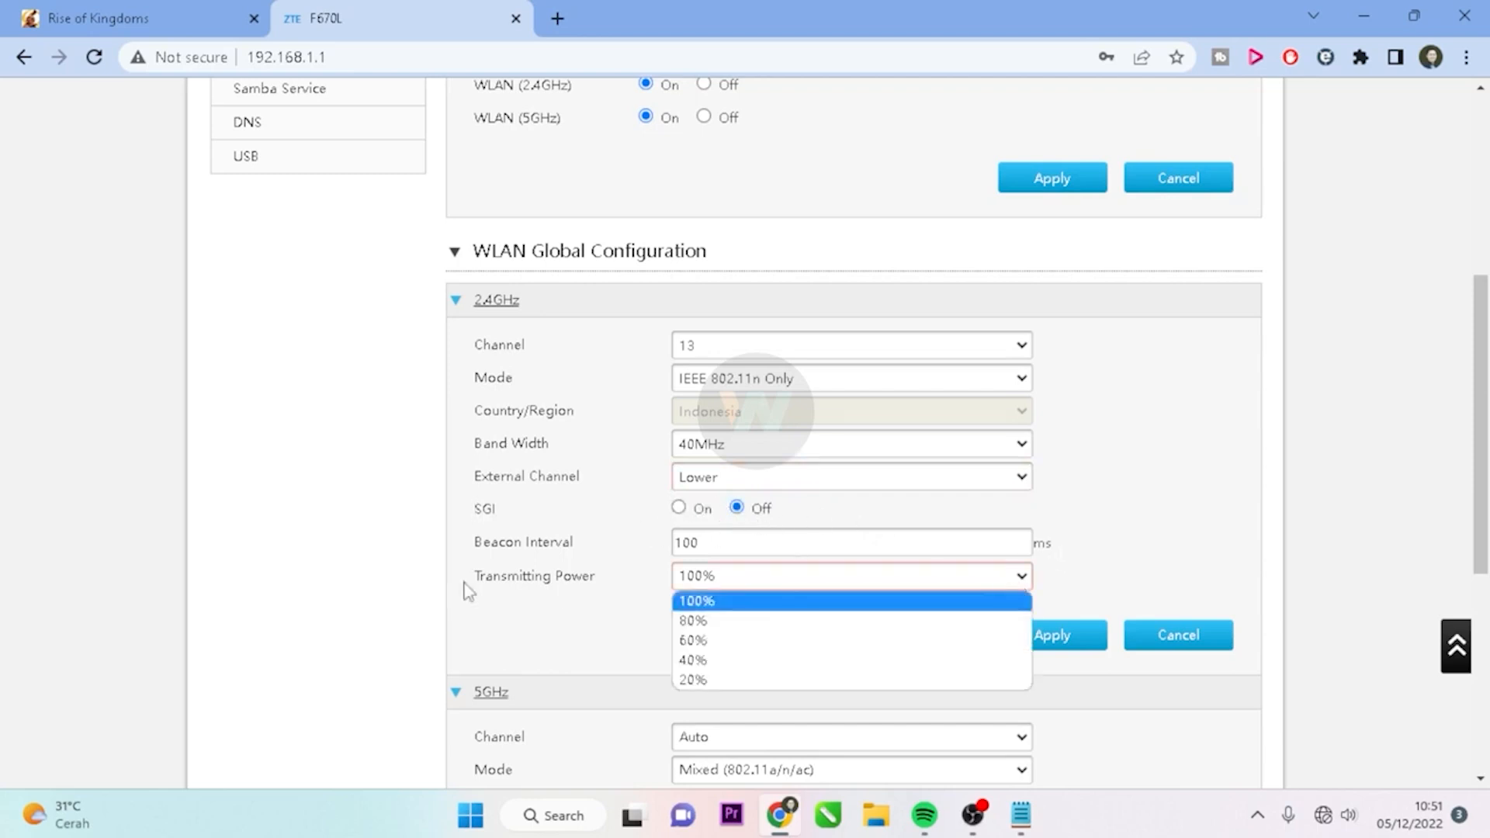
{"action": "scroll", "coordinate": [811, 582], "scroll_direction": "down", "scroll_amount": 1}
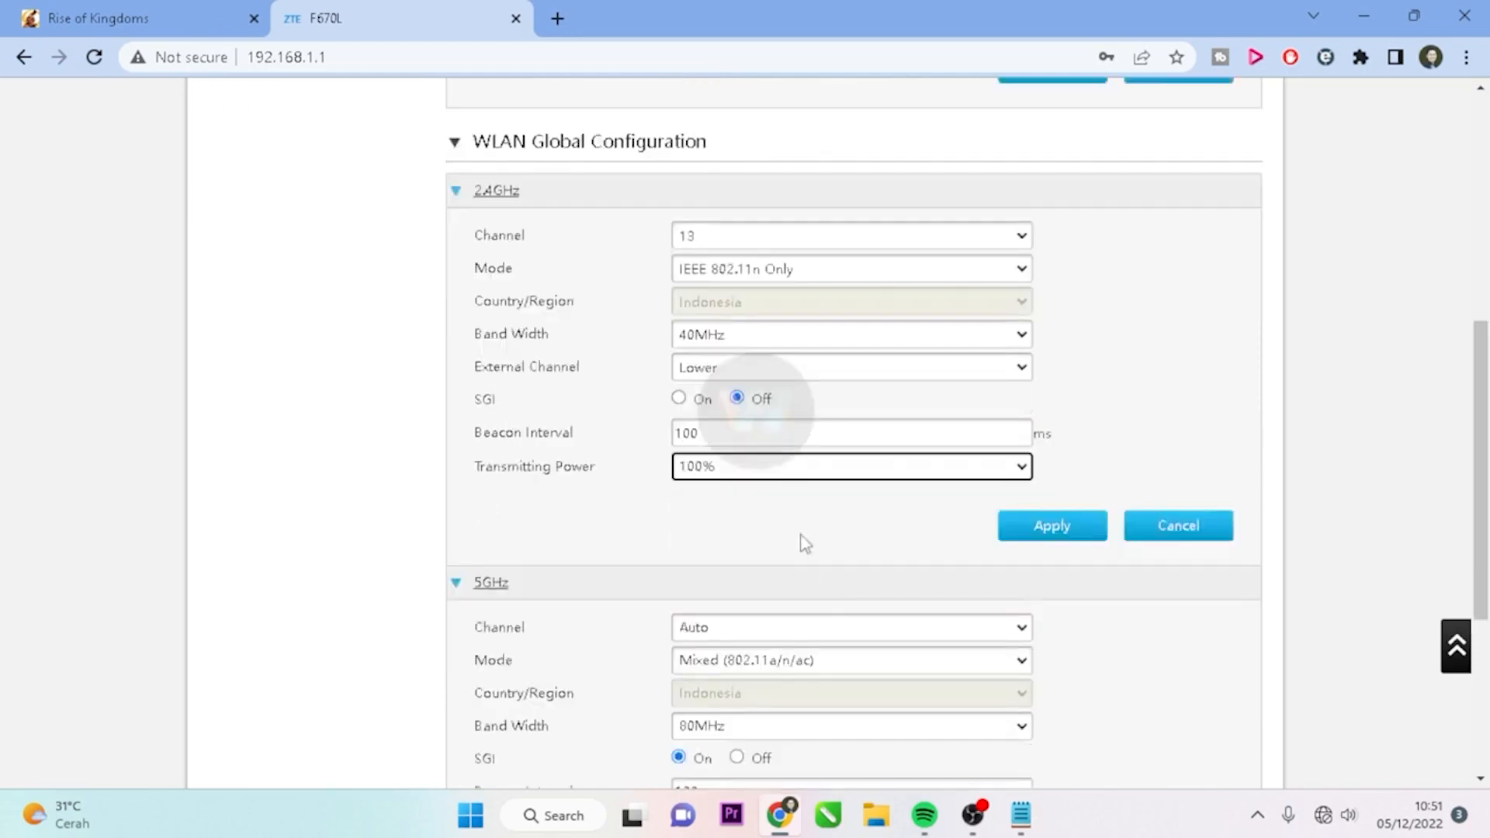
{"action": "left_click", "coordinate": [795, 474]}
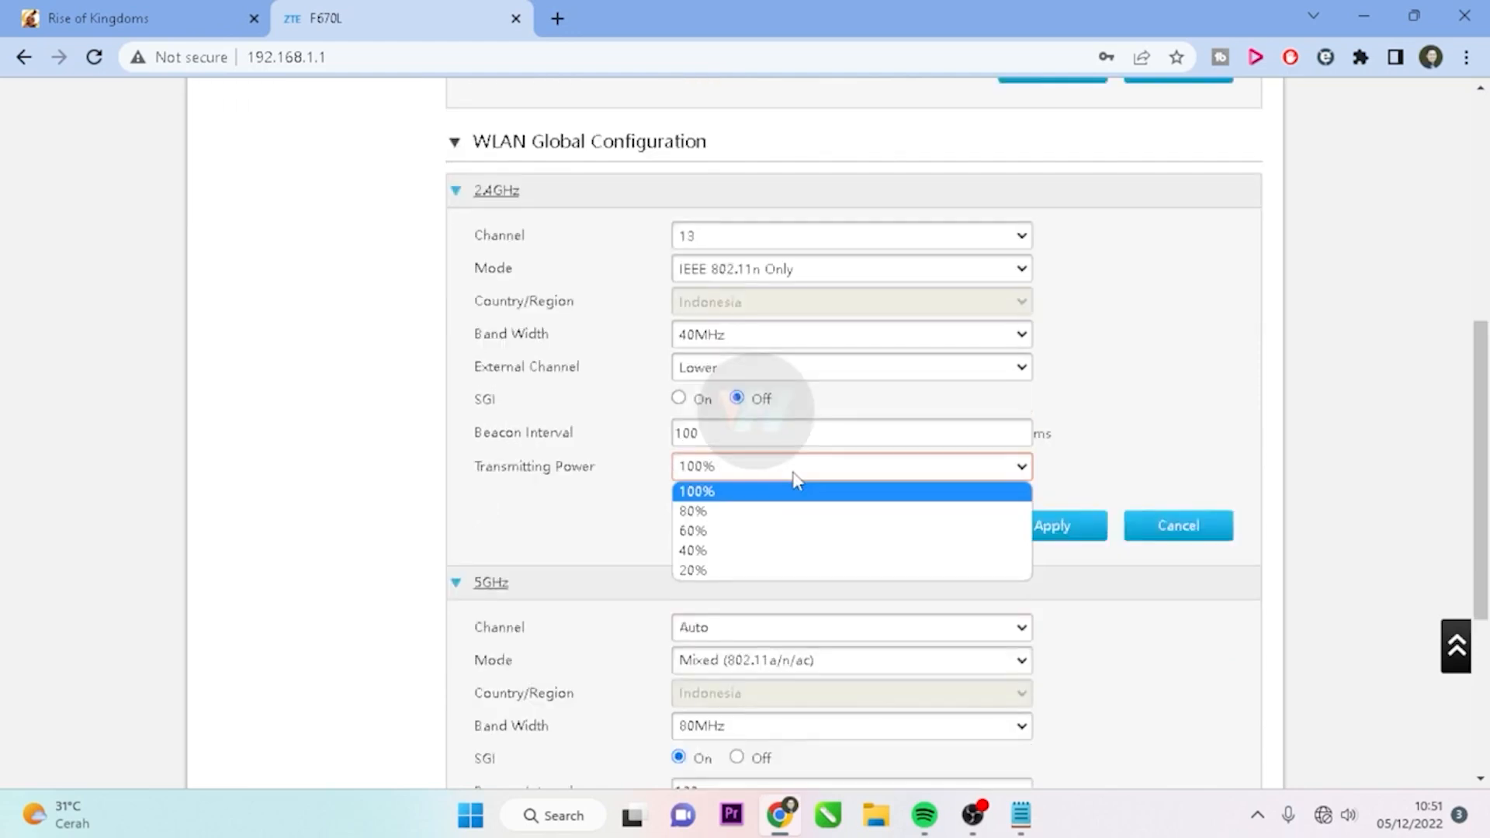
{"action": "left_click", "coordinate": [716, 513]}
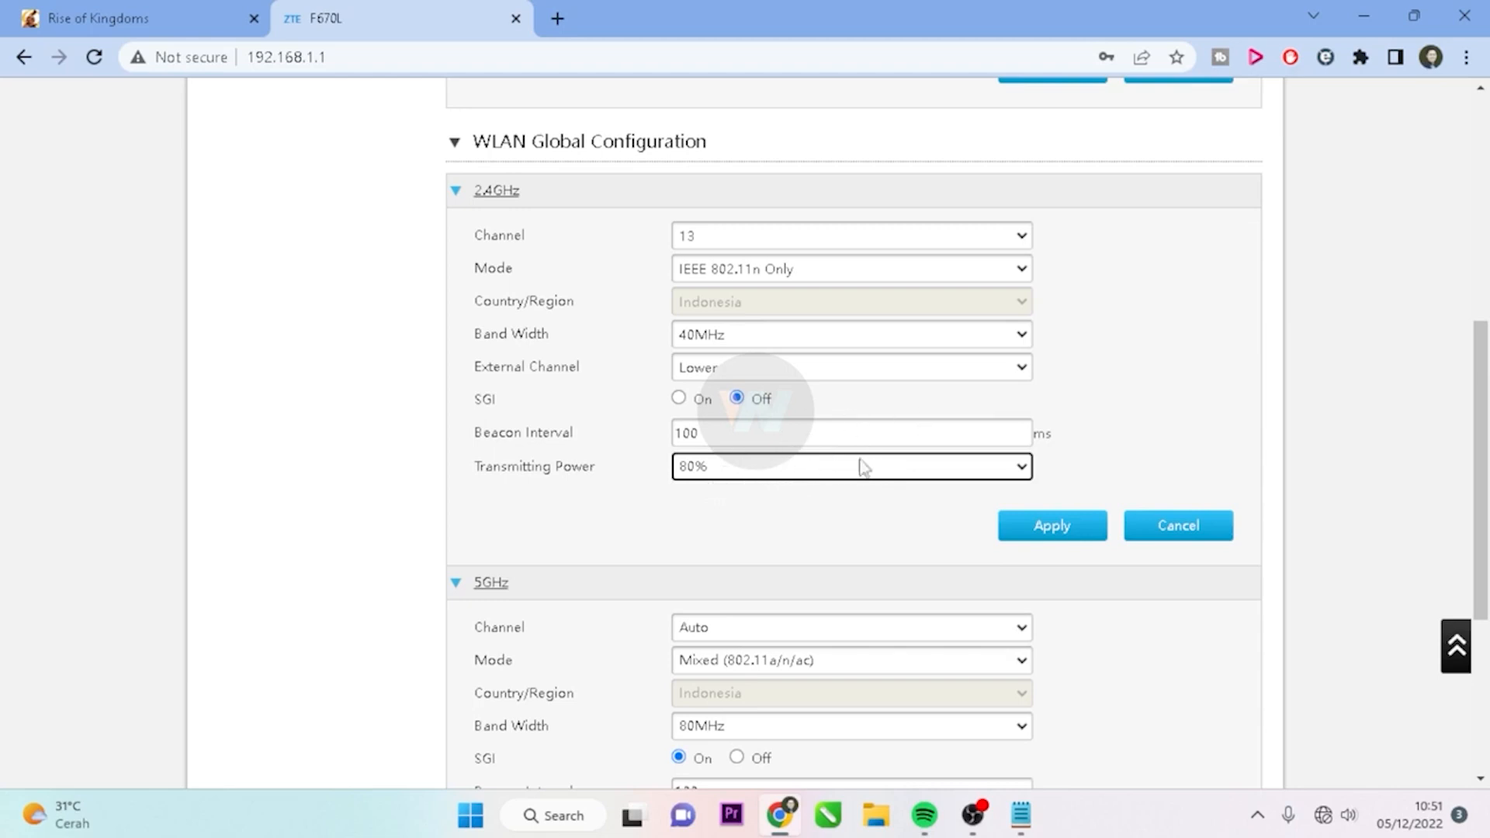
{"action": "left_click", "coordinate": [1064, 531]}
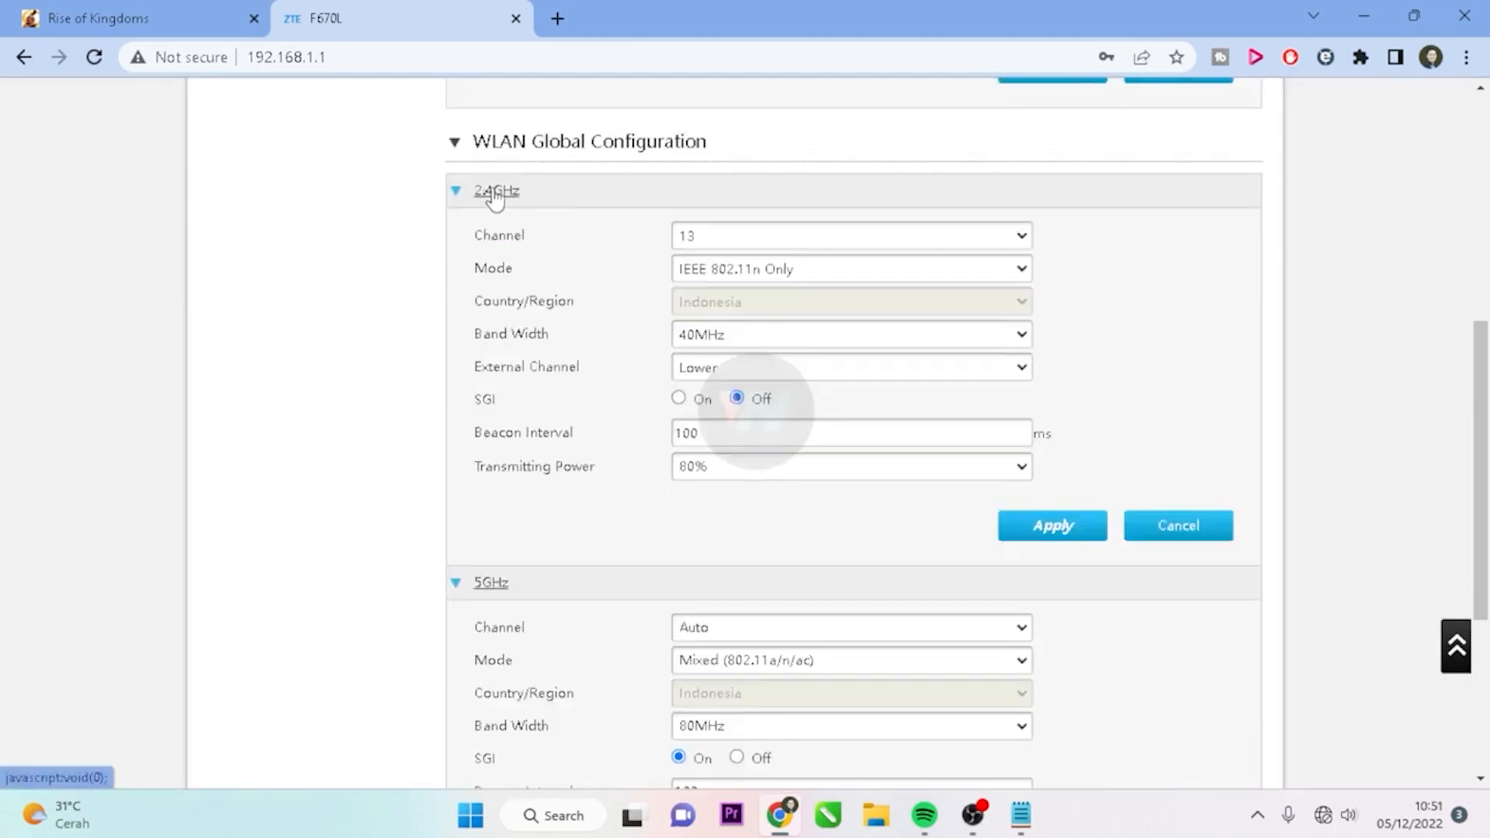
Set 5GHz to channel 161 and 80% power, keeping Mixed a/n/ac and 80MHz, then apply
{"action": "scroll", "coordinate": [975, 329], "scroll_direction": "down", "scroll_amount": 3}
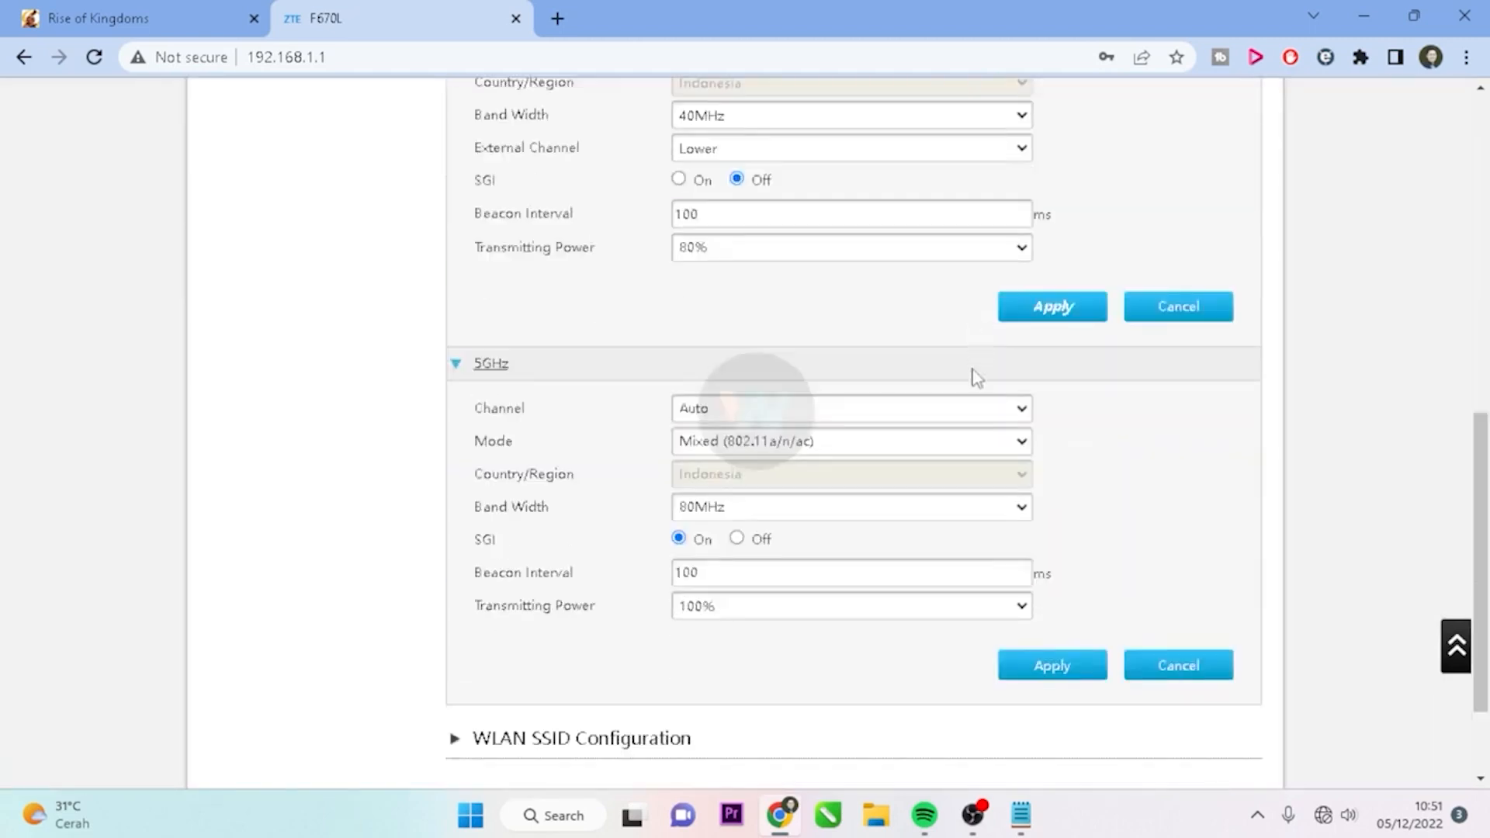
{"action": "left_click", "coordinate": [902, 414]}
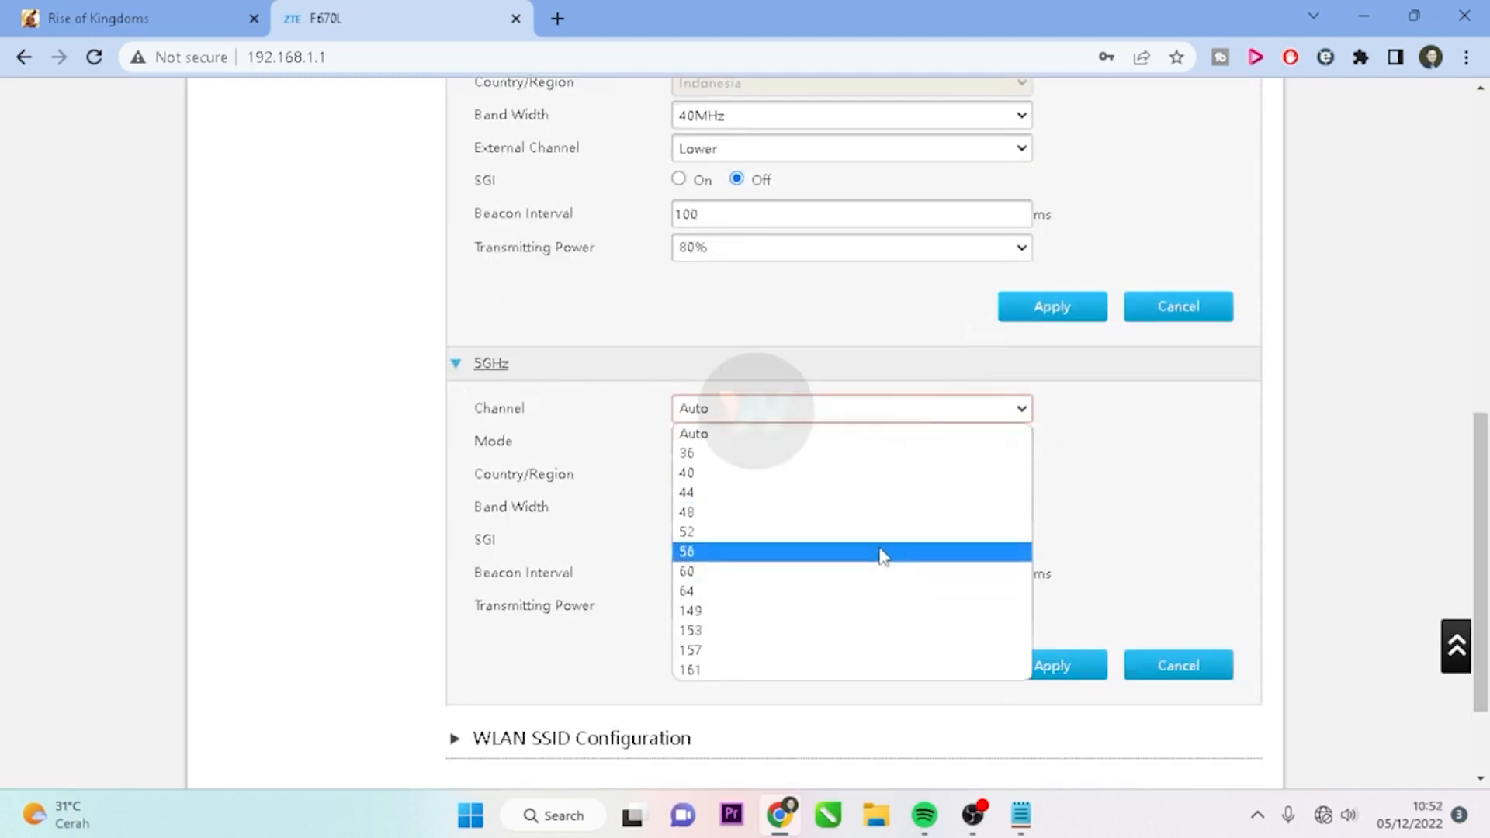
{"action": "left_click", "coordinate": [788, 673]}
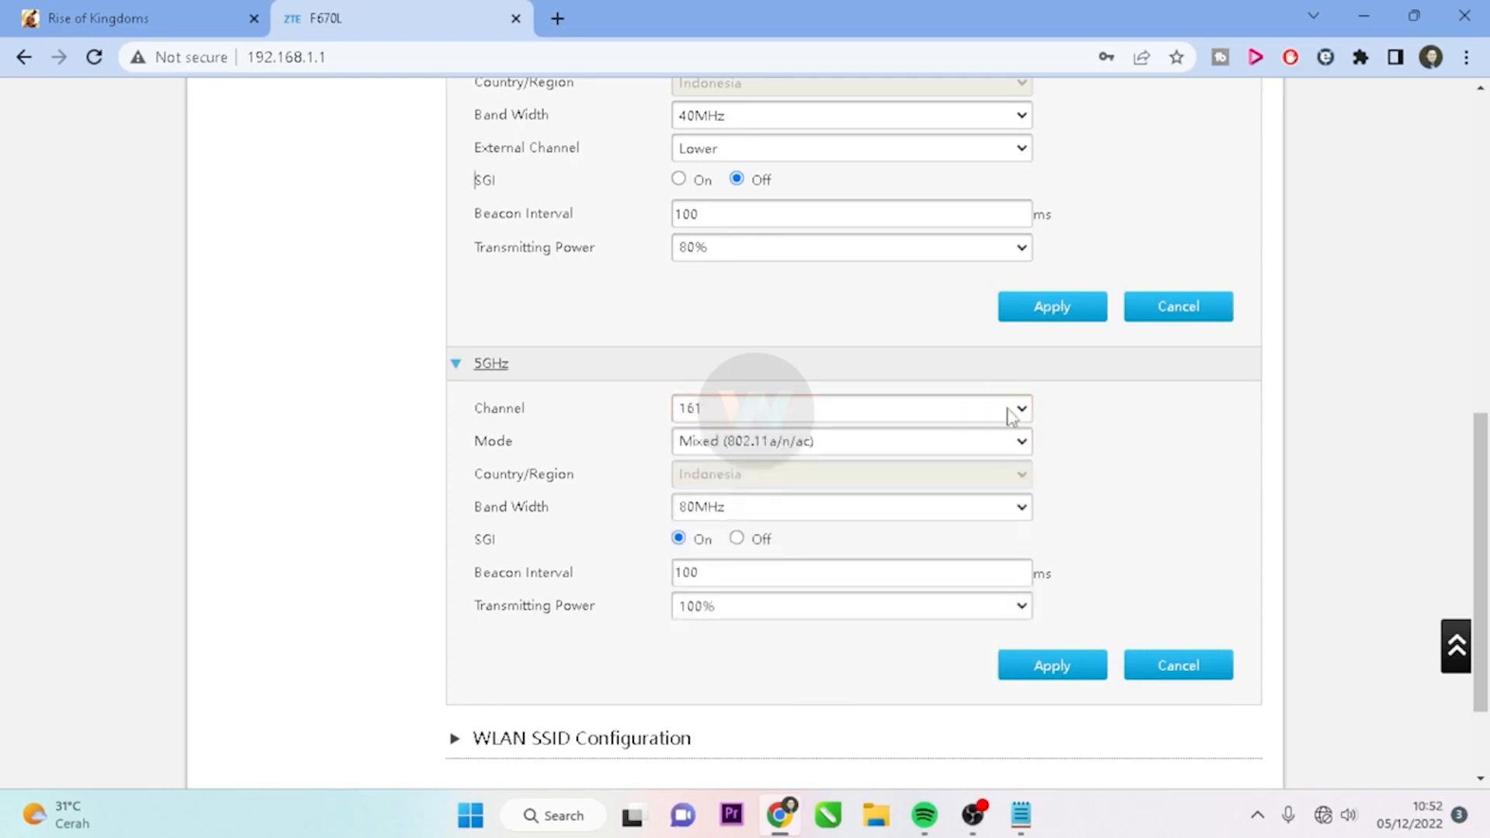
{"action": "left_click", "coordinate": [956, 441]}
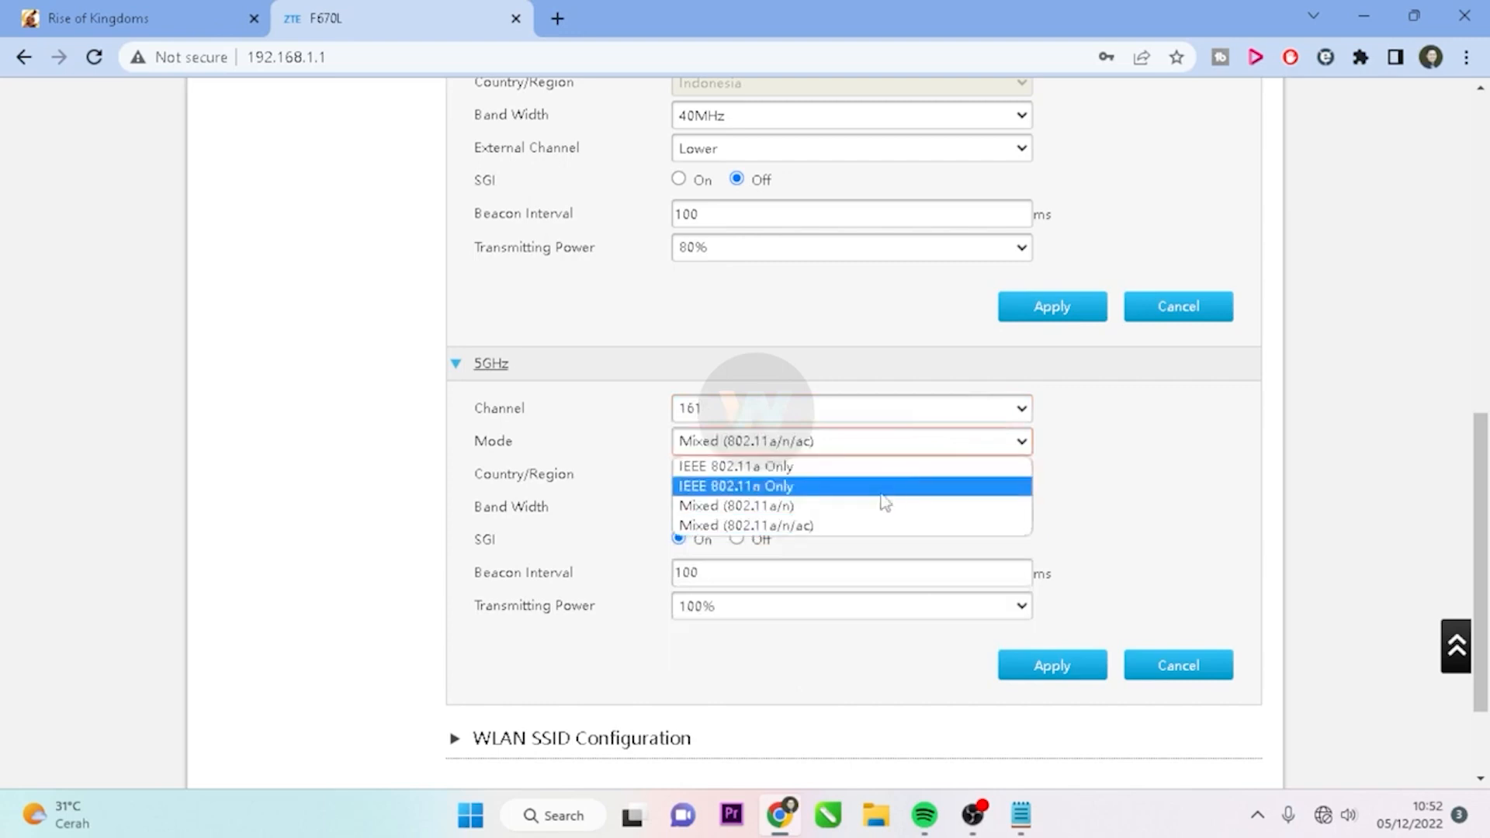
{"action": "left_click", "coordinate": [807, 528]}
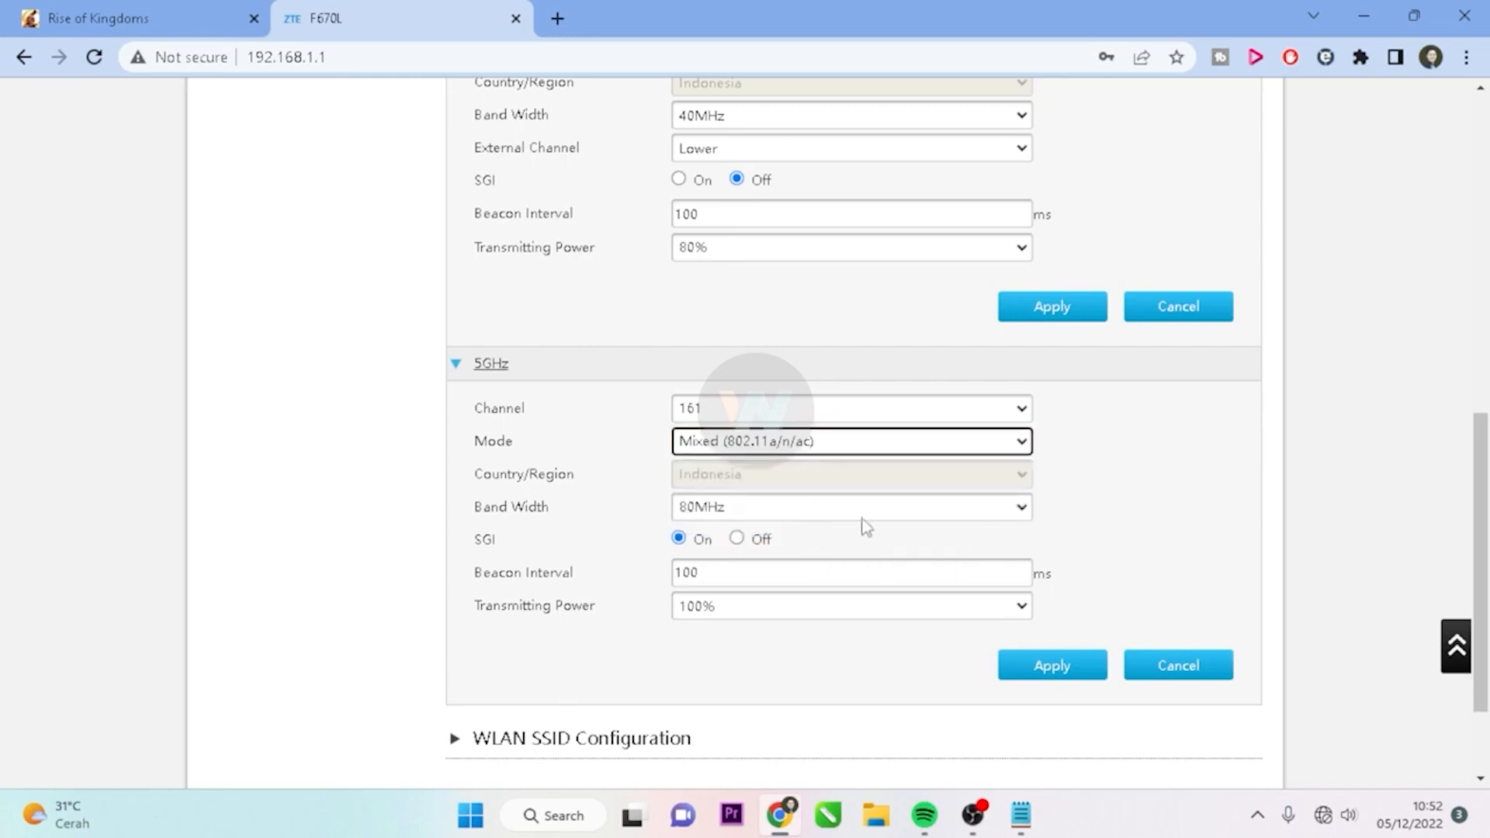
{"action": "left_click", "coordinate": [886, 444]}
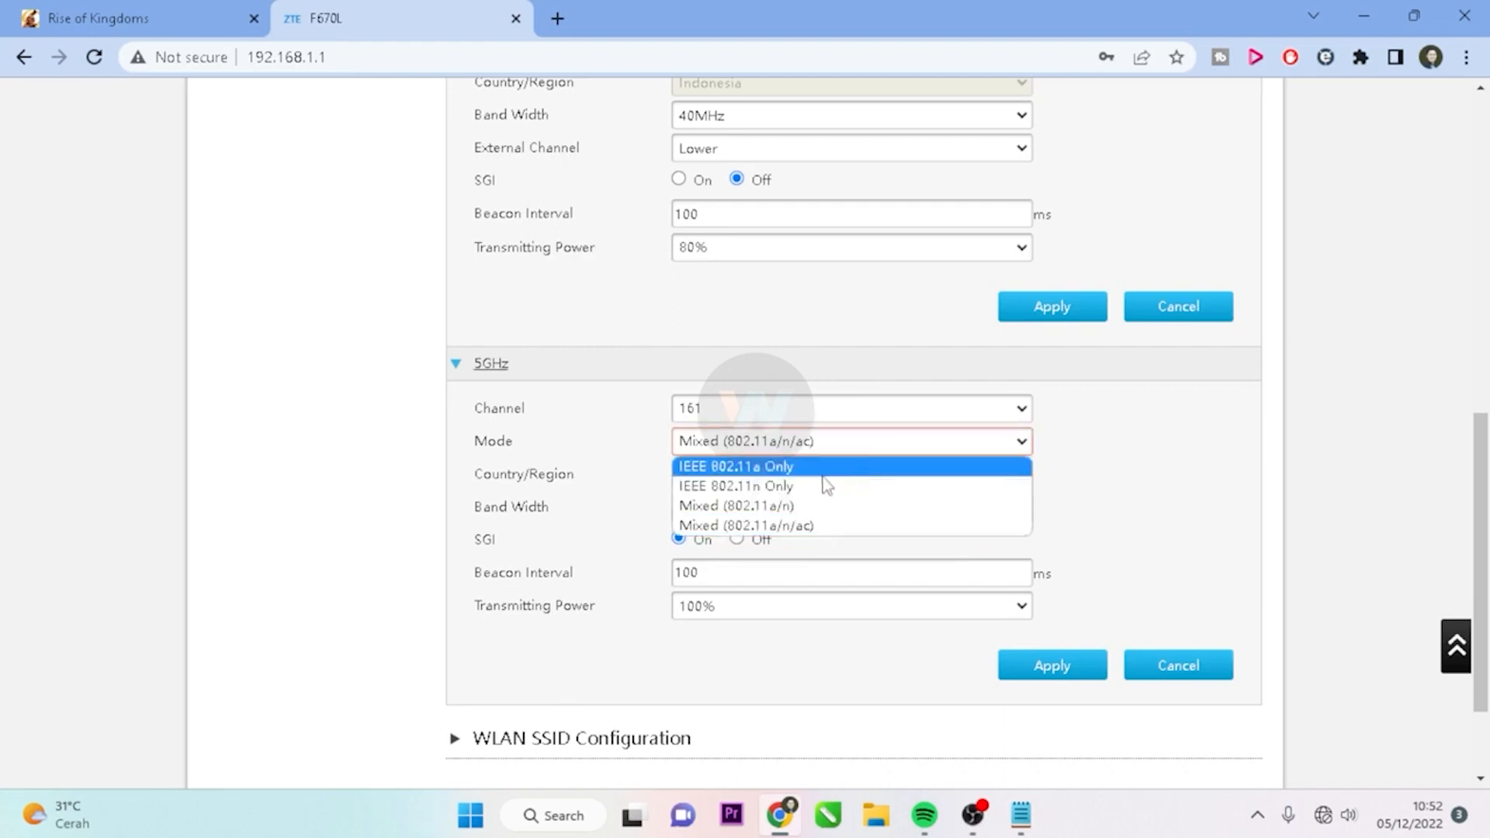
{"action": "left_click", "coordinate": [807, 527]}
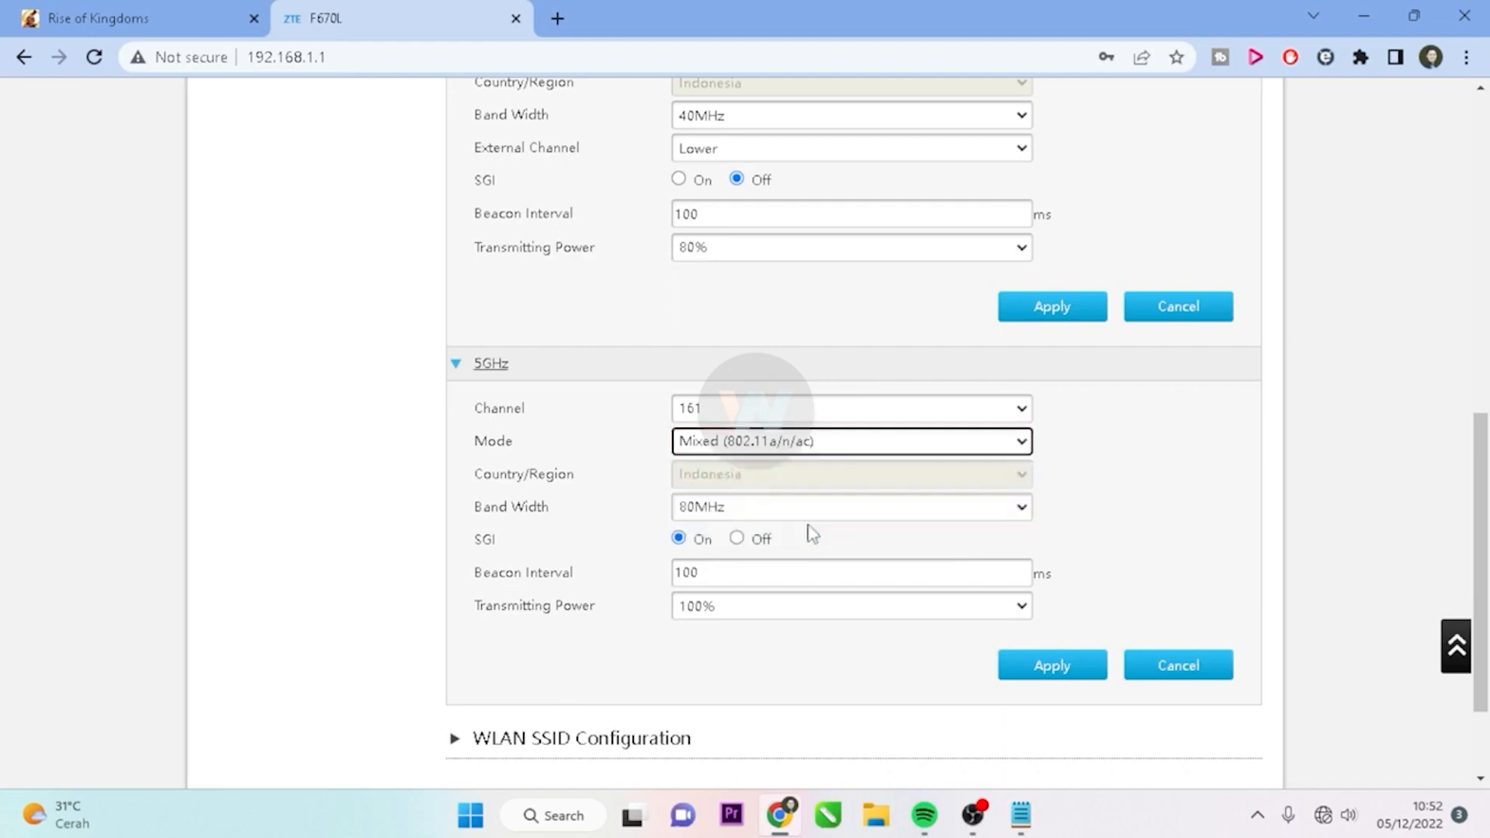
{"action": "left_click", "coordinate": [924, 510]}
{"action": "left_click", "coordinate": [923, 512]}
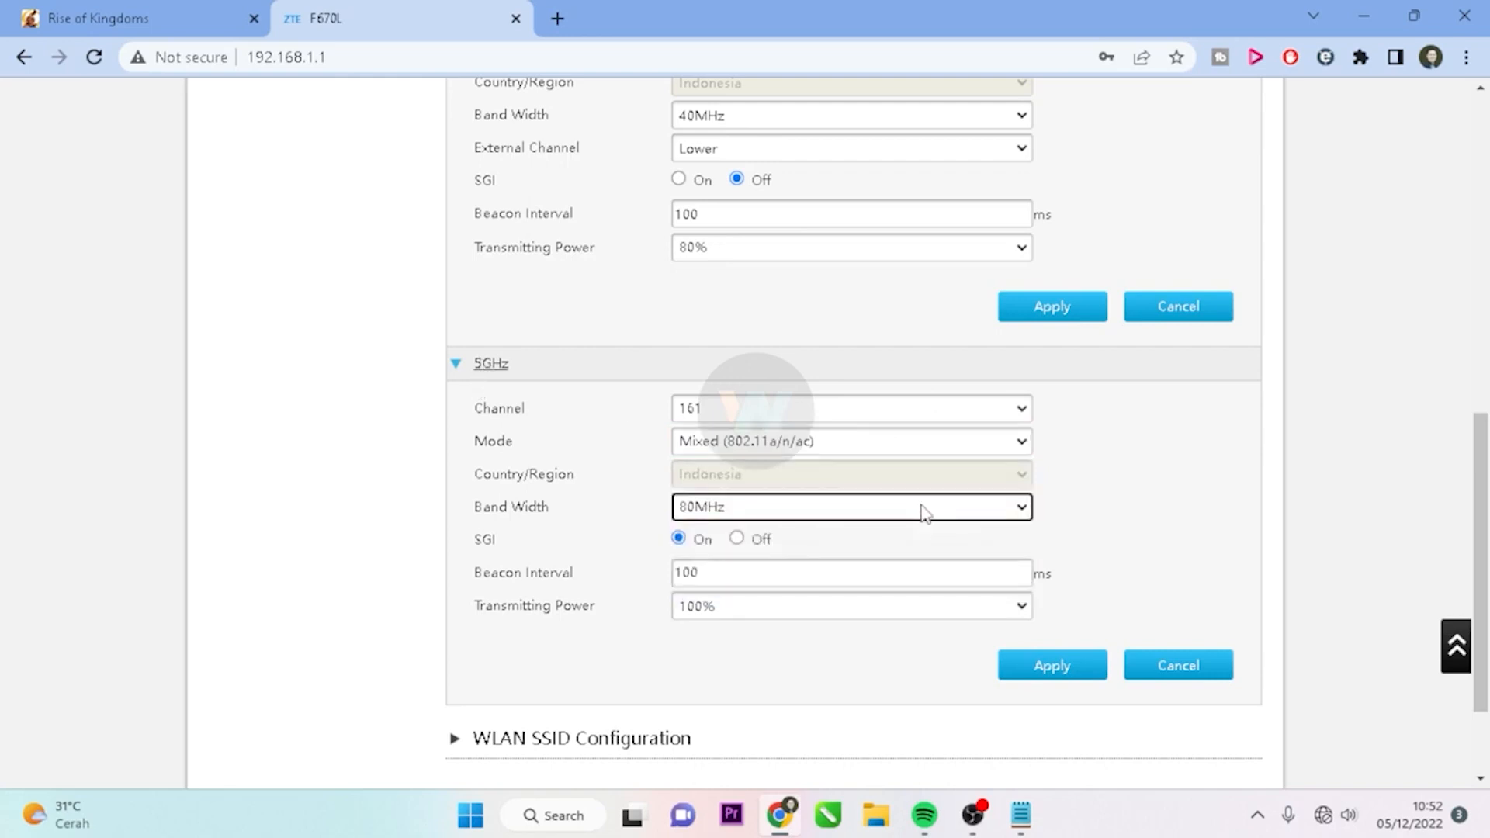
{"action": "left_click", "coordinate": [949, 610]}
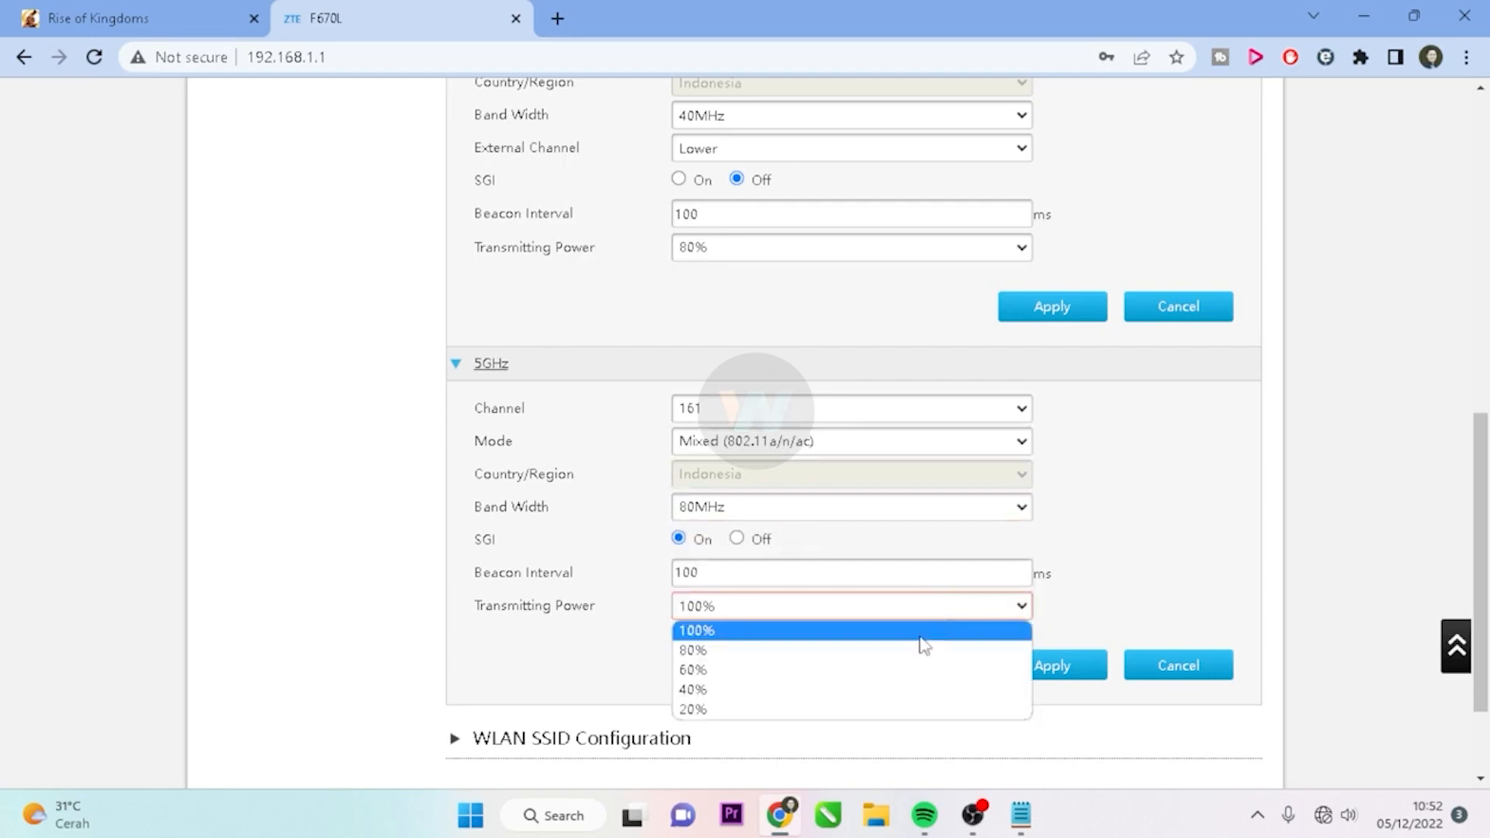
{"action": "left_click", "coordinate": [908, 652]}
{"action": "left_click", "coordinate": [1067, 672]}
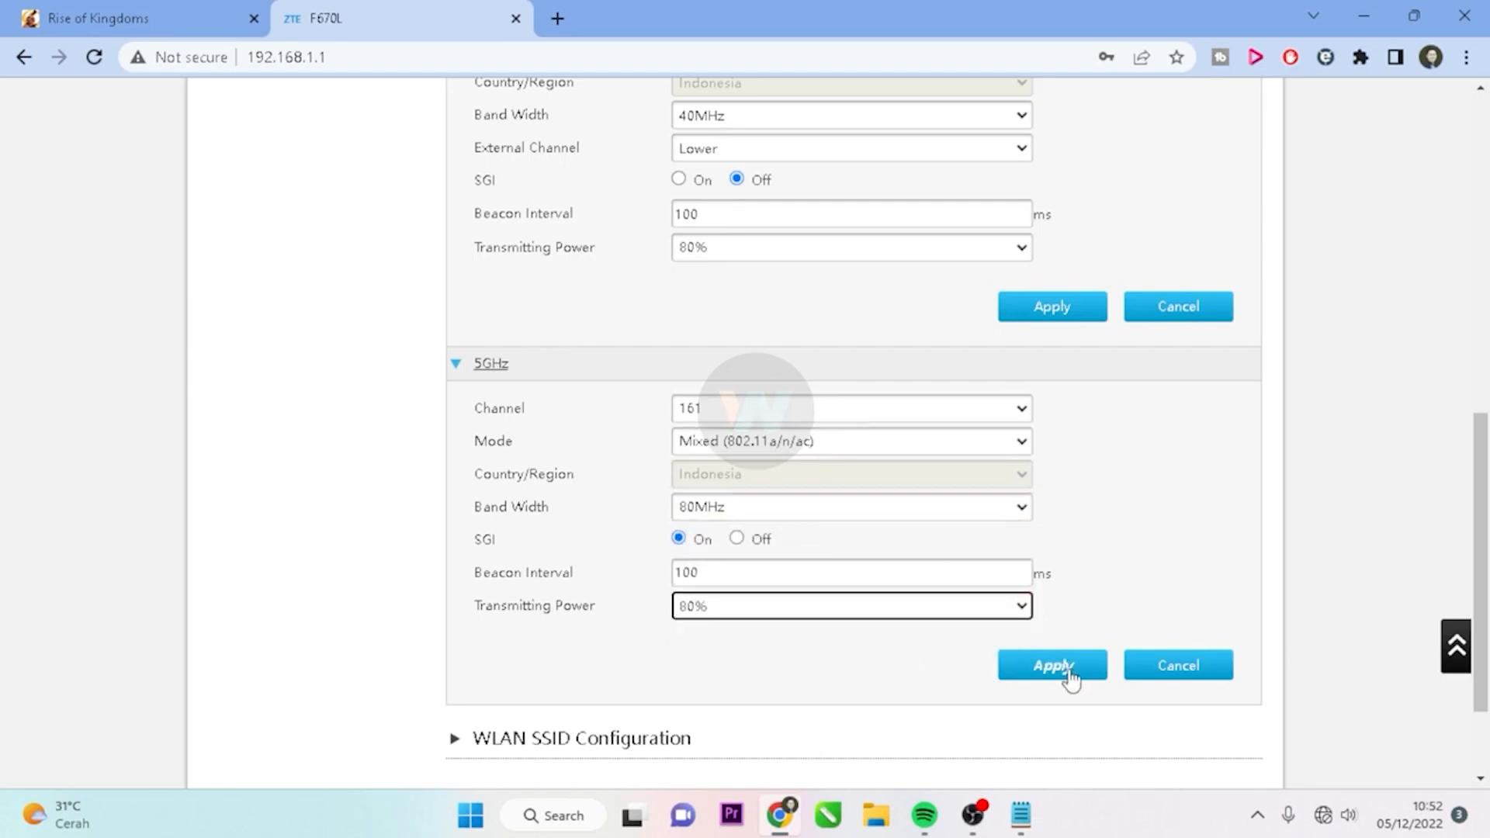
Expand WLAN SSID Configuration and save SSID1's Maximum Clients as 5
{"action": "scroll", "coordinate": [1056, 509], "scroll_direction": "down", "scroll_amount": 3}
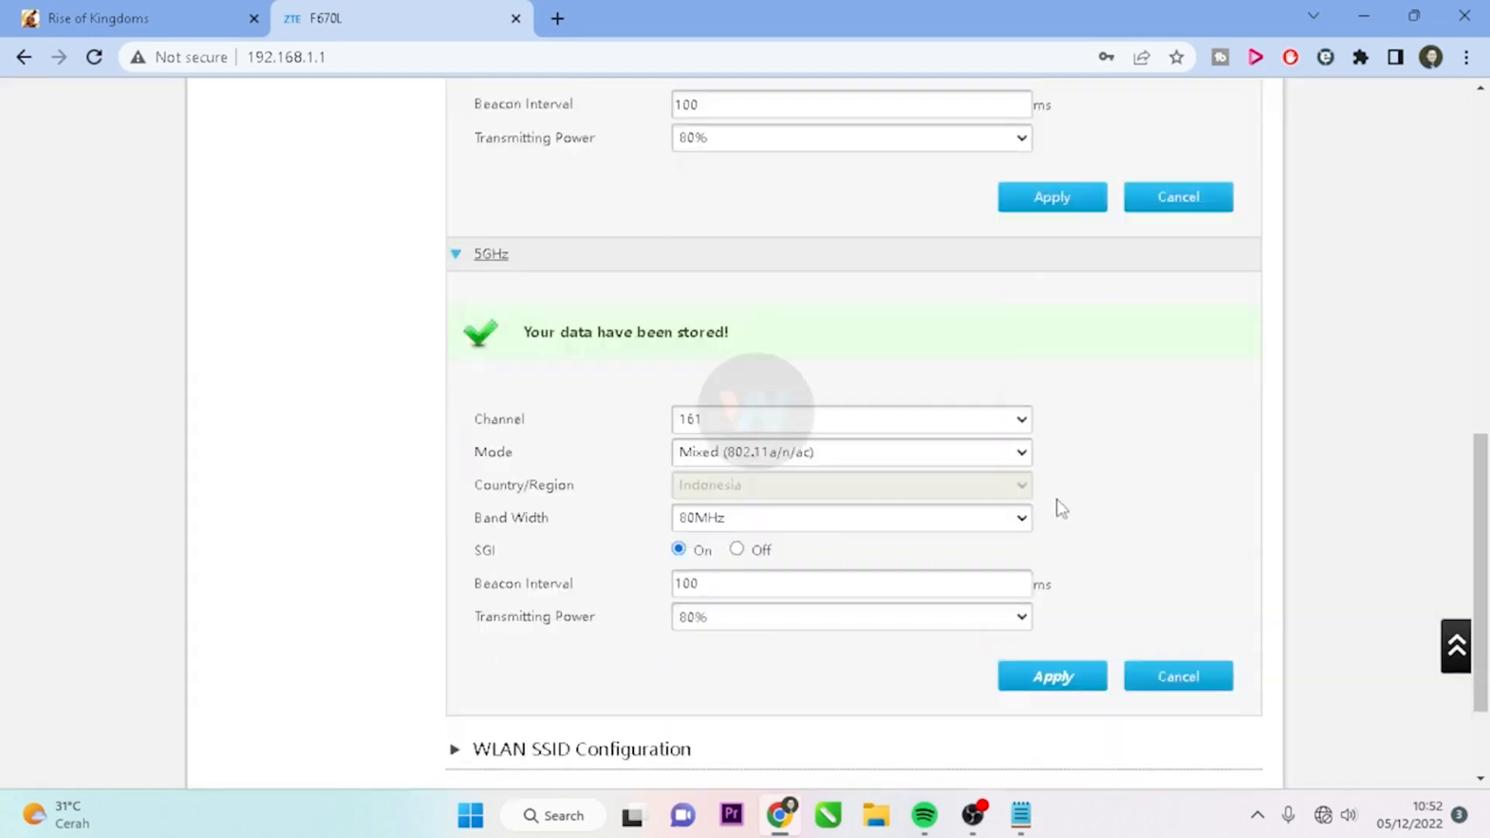
{"action": "scroll", "coordinate": [877, 396], "scroll_direction": "up", "scroll_amount": 4}
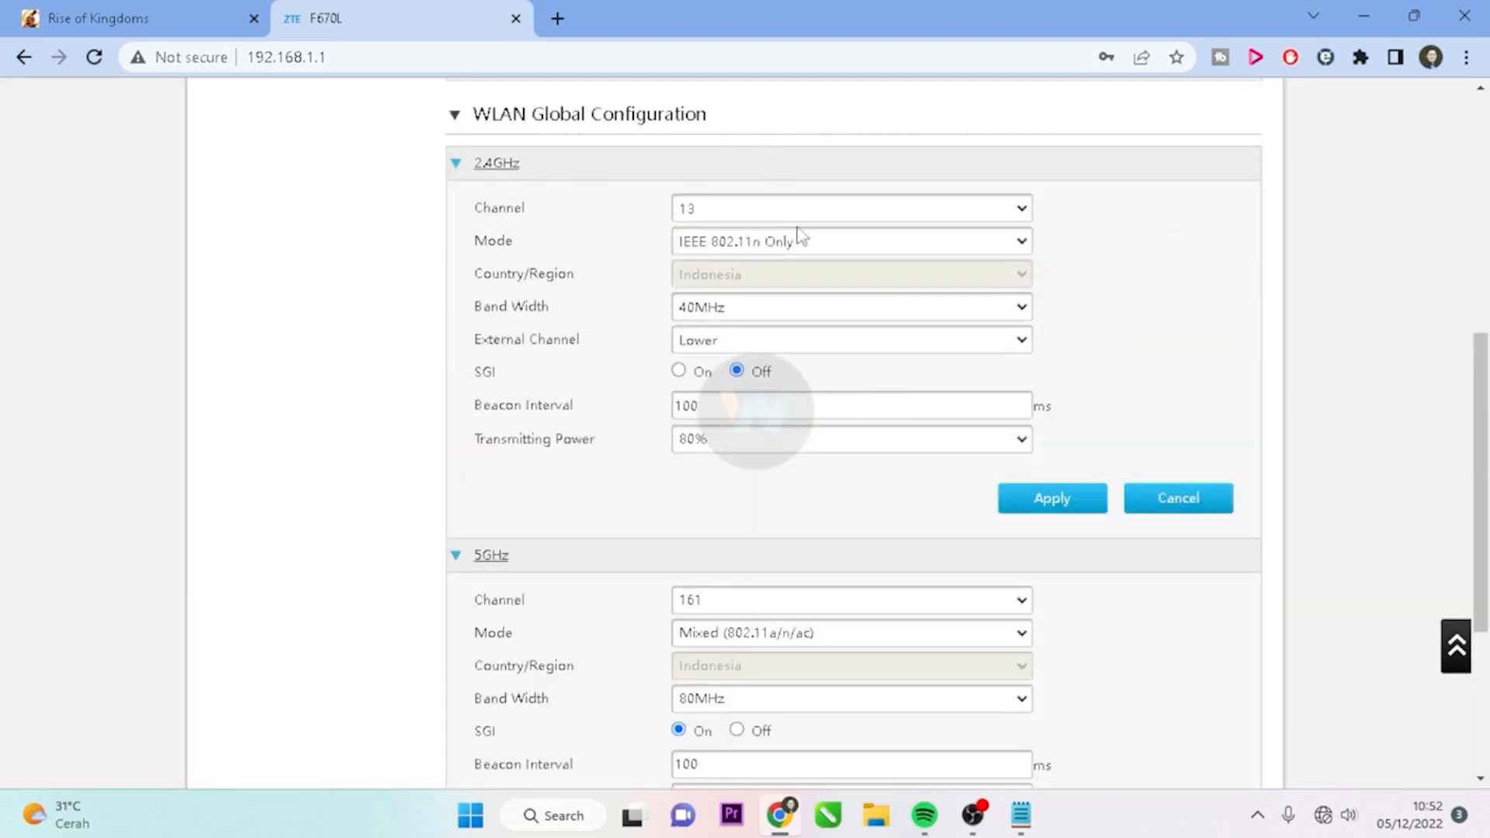
{"action": "scroll", "coordinate": [807, 249], "scroll_direction": "down", "scroll_amount": 4}
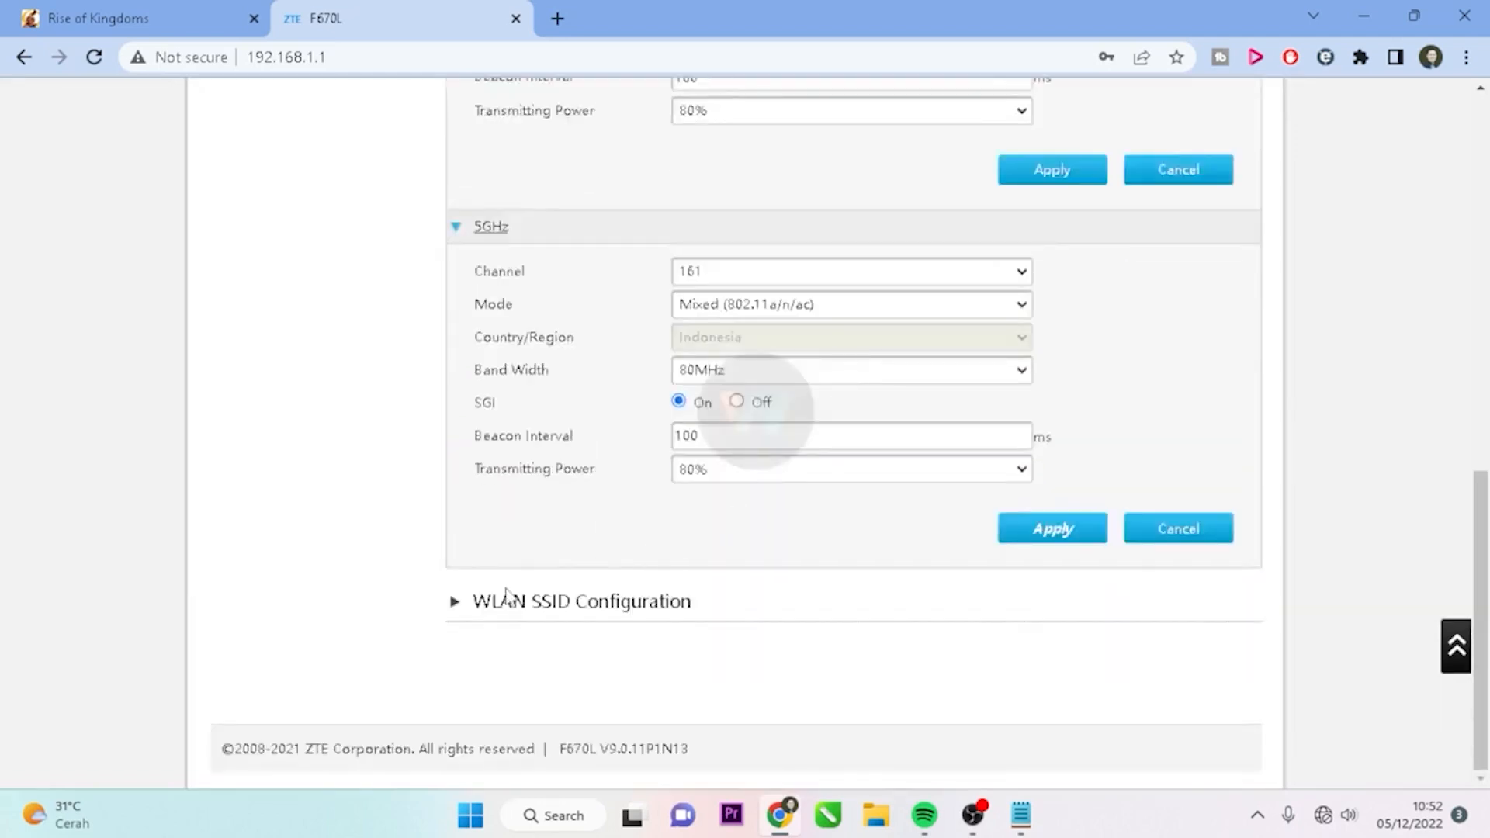
{"action": "left_click", "coordinate": [528, 613]}
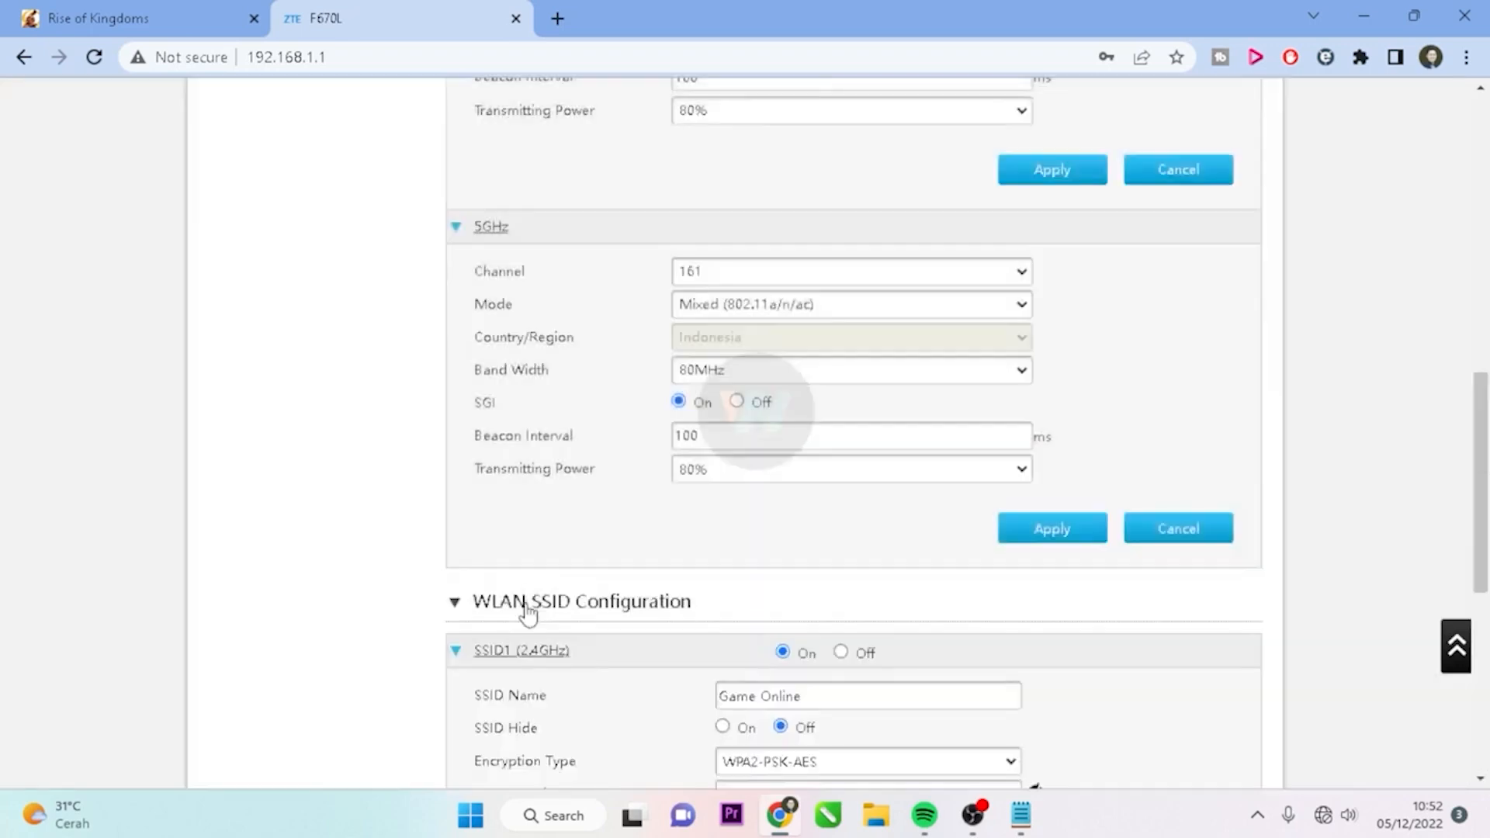
{"action": "scroll", "coordinate": [1082, 516], "scroll_direction": "down", "scroll_amount": 3}
{"action": "scroll", "coordinate": [1085, 520], "scroll_direction": "down", "scroll_amount": 1}
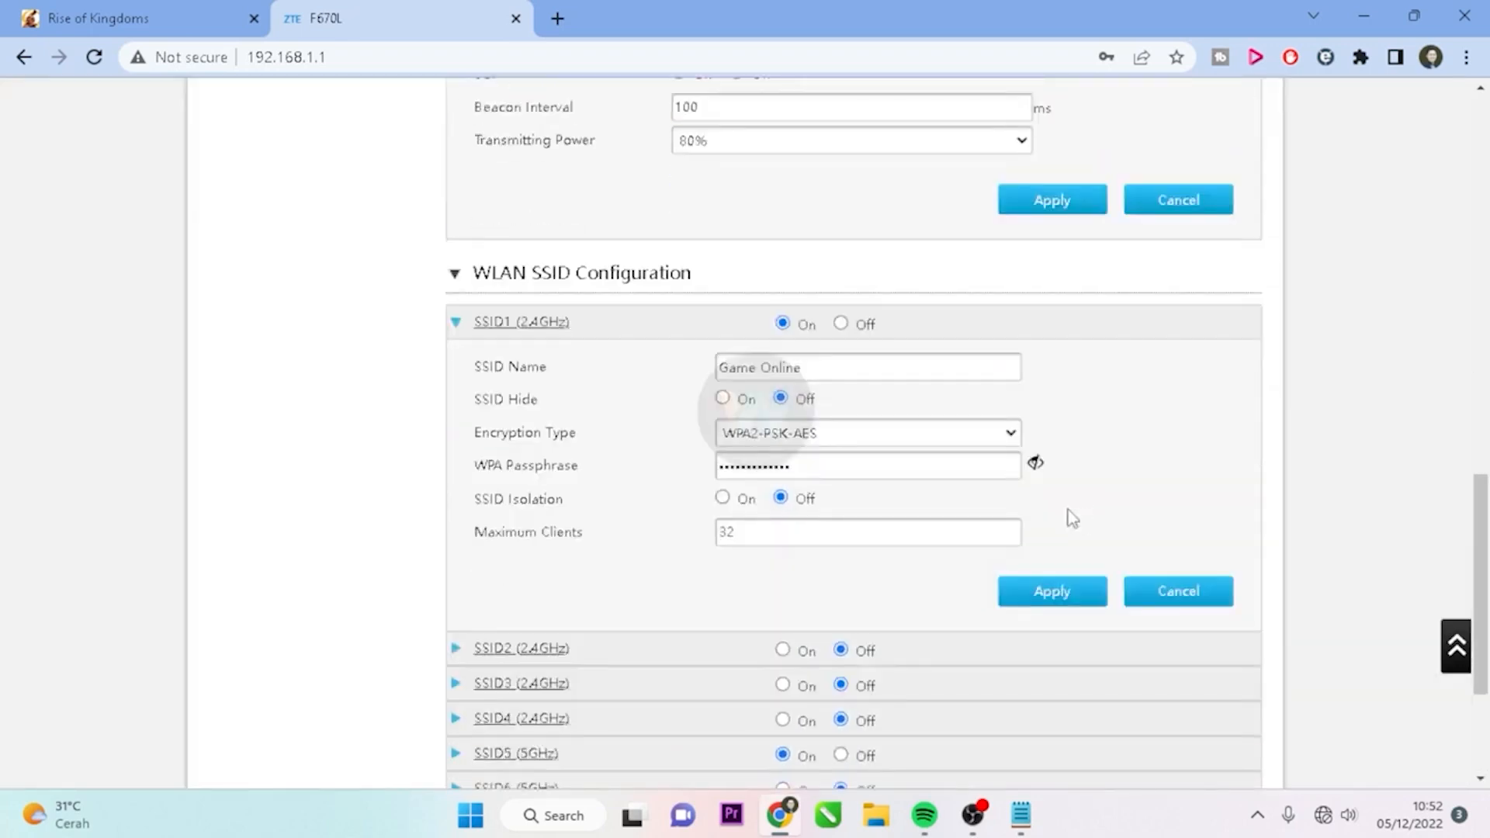
{"action": "left_click", "coordinate": [768, 533]}
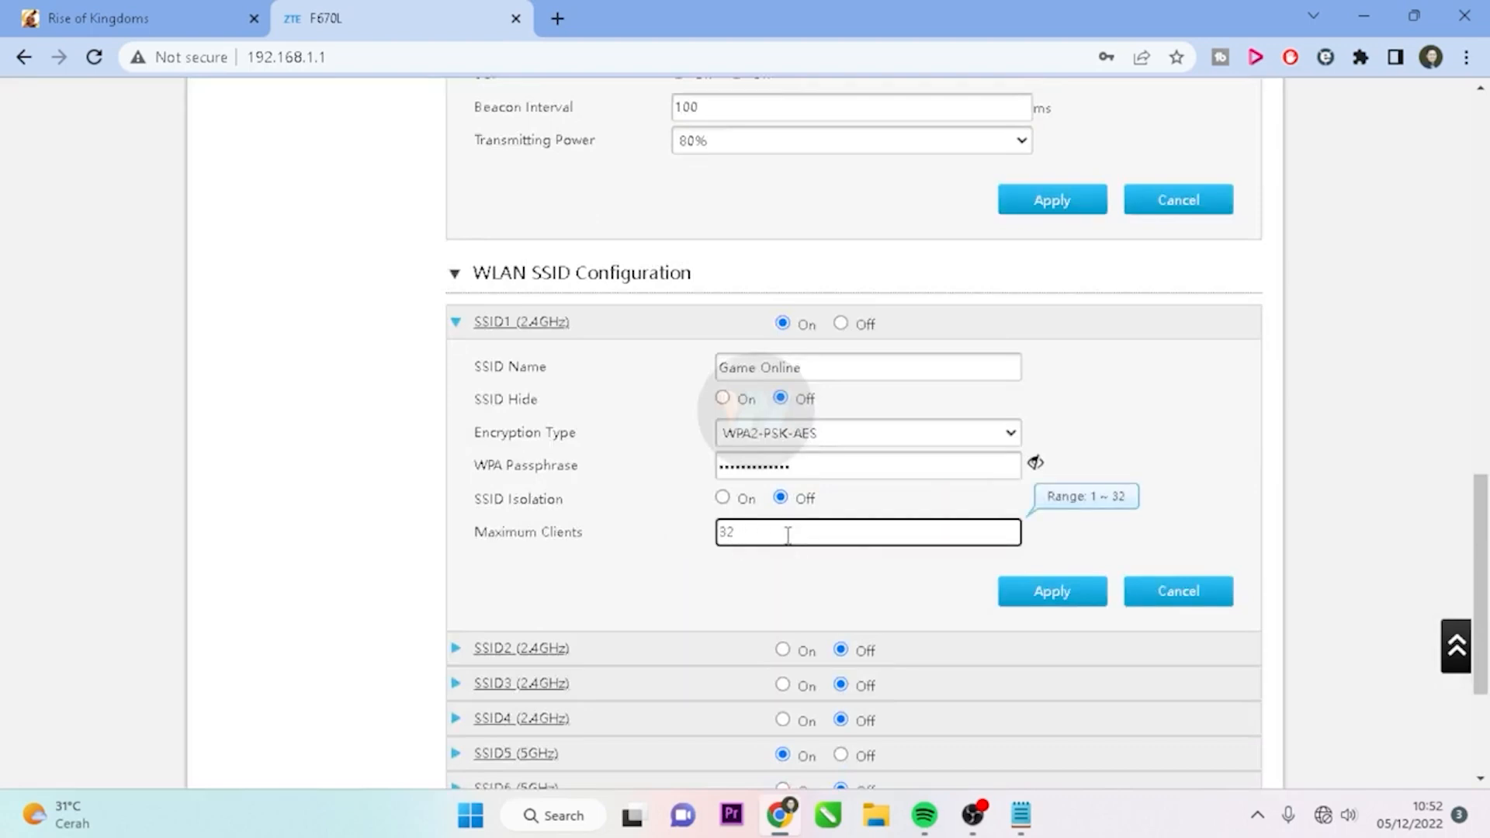
{"action": "key", "text": "BackSpace"}
{"action": "key", "text": "BackSpace"}
{"action": "type", "text": "5"}
{"action": "left_click", "coordinate": [1055, 599]}
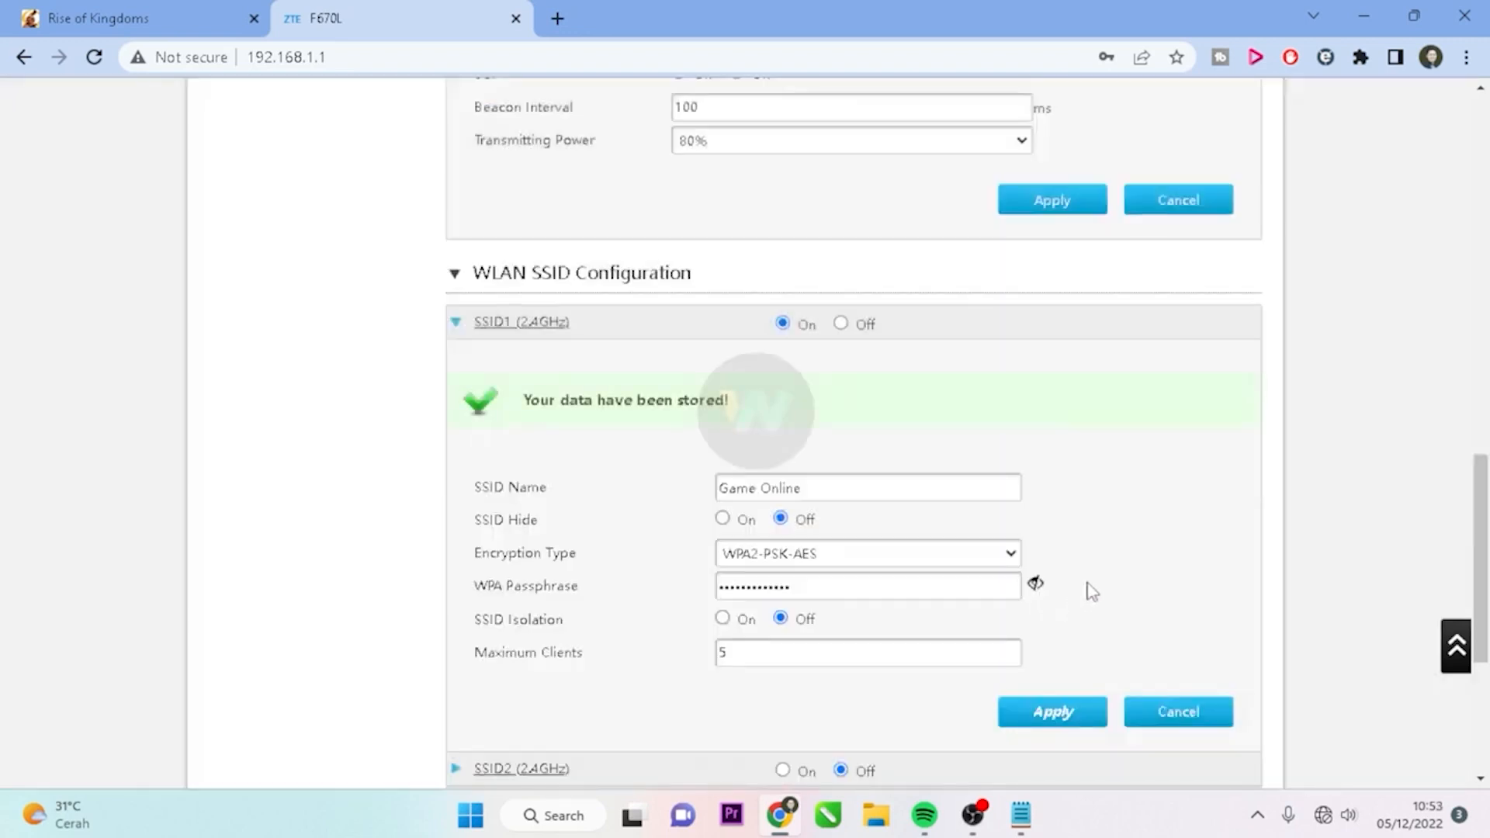
Expand SSID5 (5GHz) and save its Maximum Clients as 5 instead of 32
{"action": "scroll", "coordinate": [1081, 597], "scroll_direction": "down", "scroll_amount": 5}
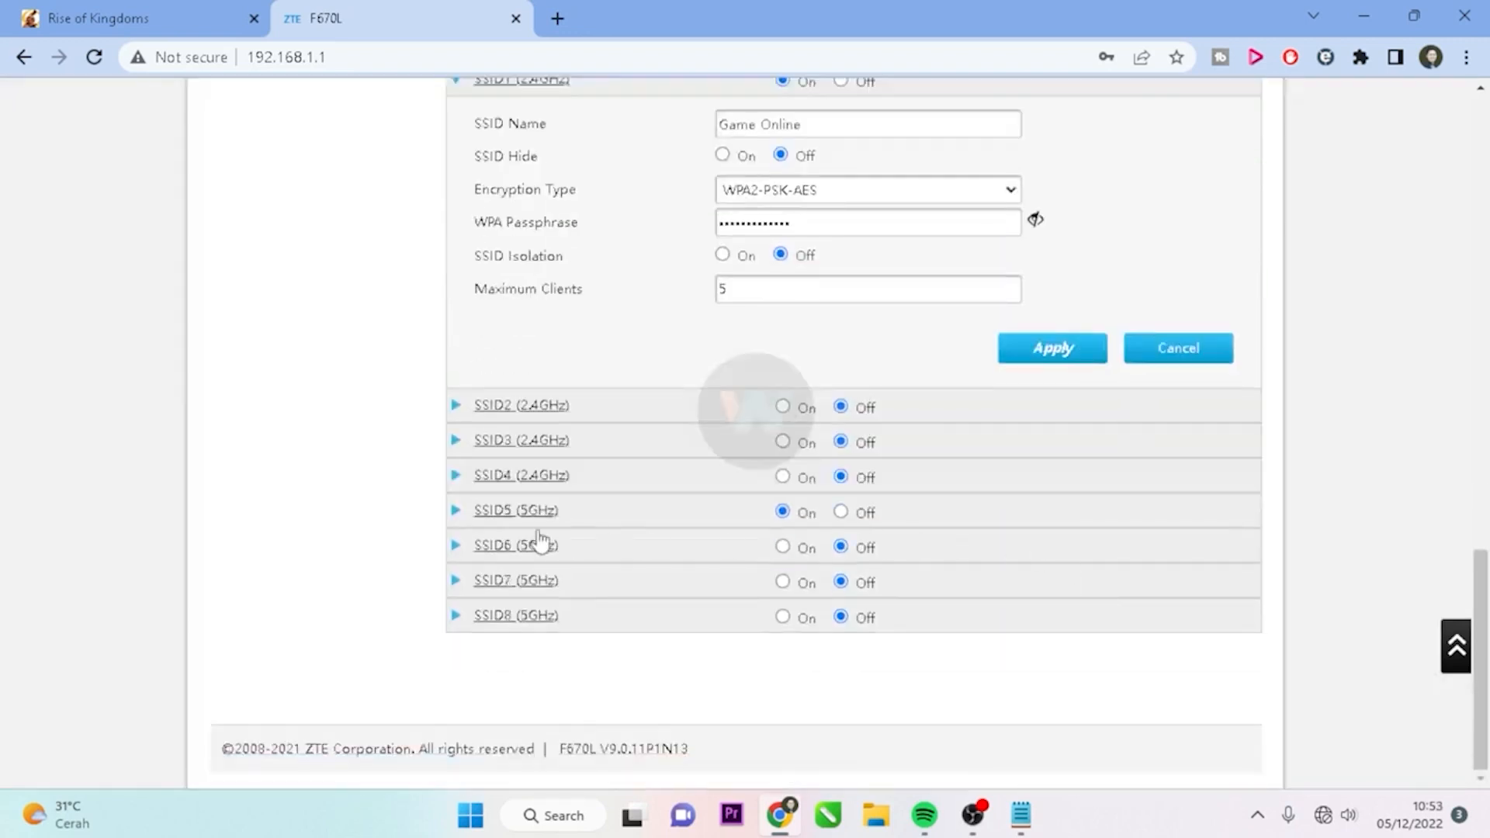
{"action": "left_click", "coordinate": [458, 513]}
{"action": "scroll", "coordinate": [960, 610], "scroll_direction": "down", "scroll_amount": 1}
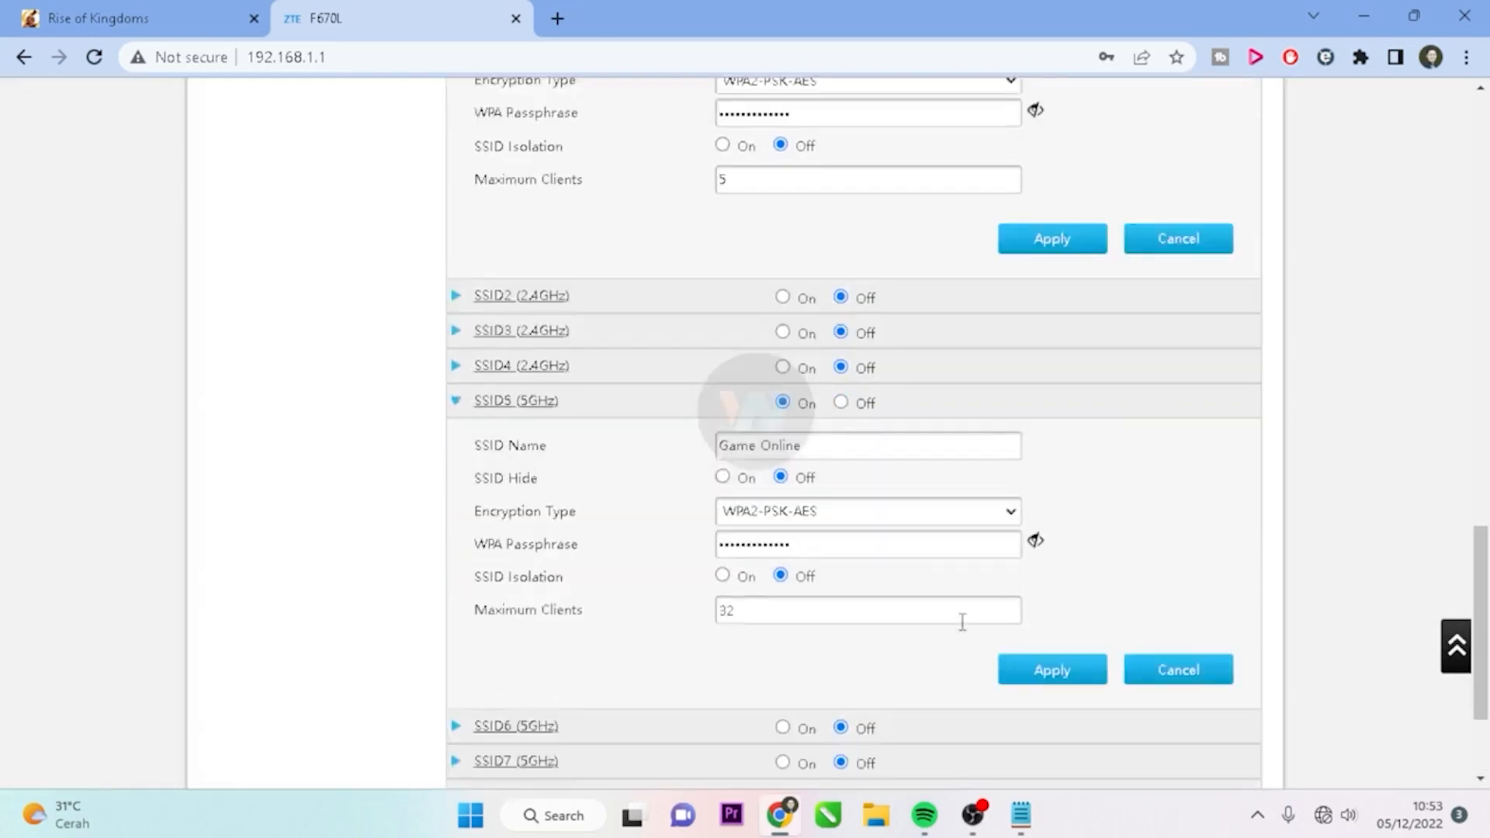
{"action": "left_click", "coordinate": [772, 613]}
{"action": "key", "text": "BackSpace"}
{"action": "key", "text": "BackSpace"}
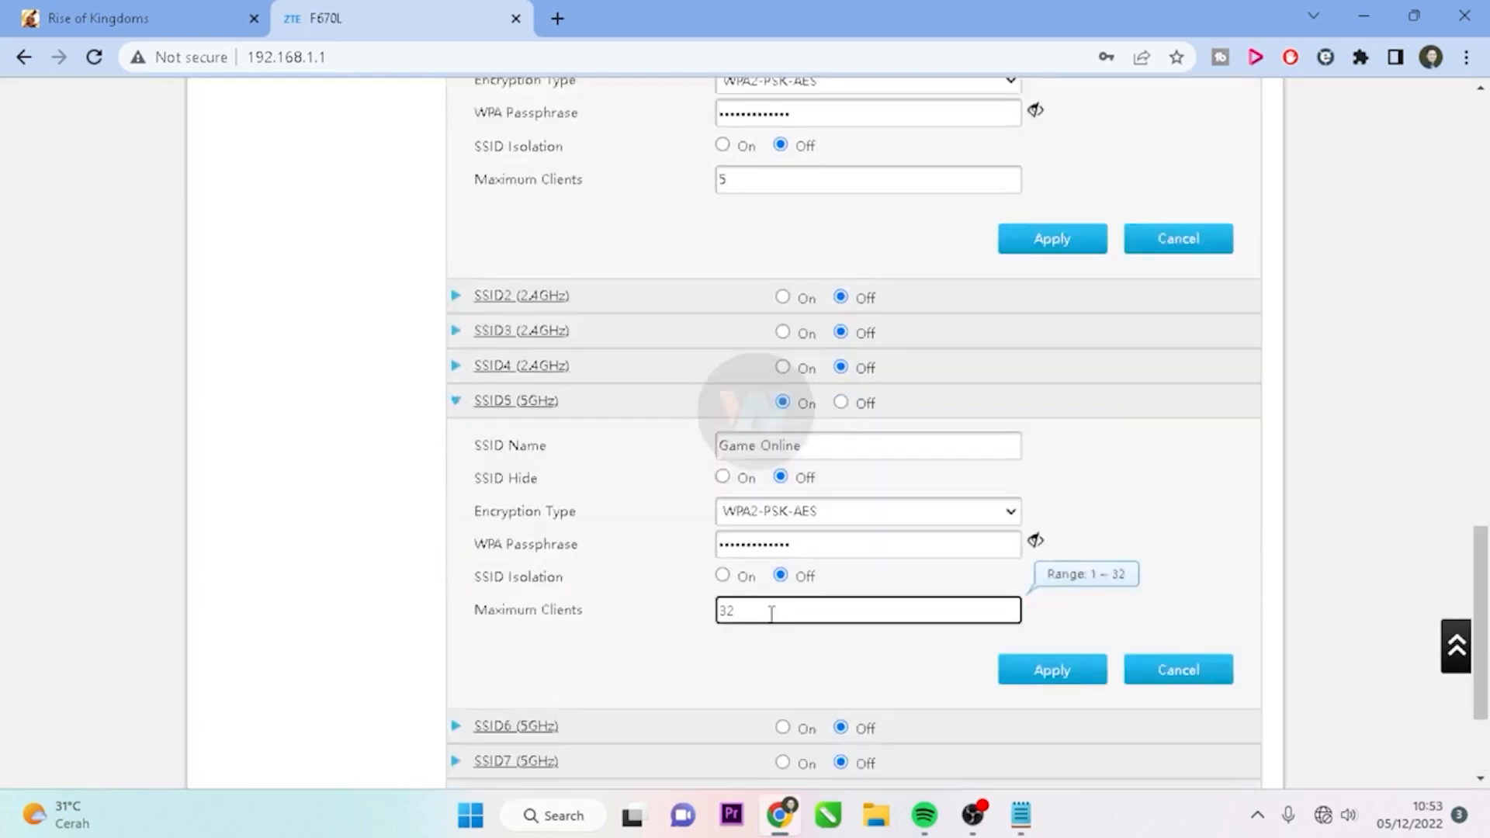
{"action": "type", "text": "5"}
{"action": "left_click", "coordinate": [1064, 669]}
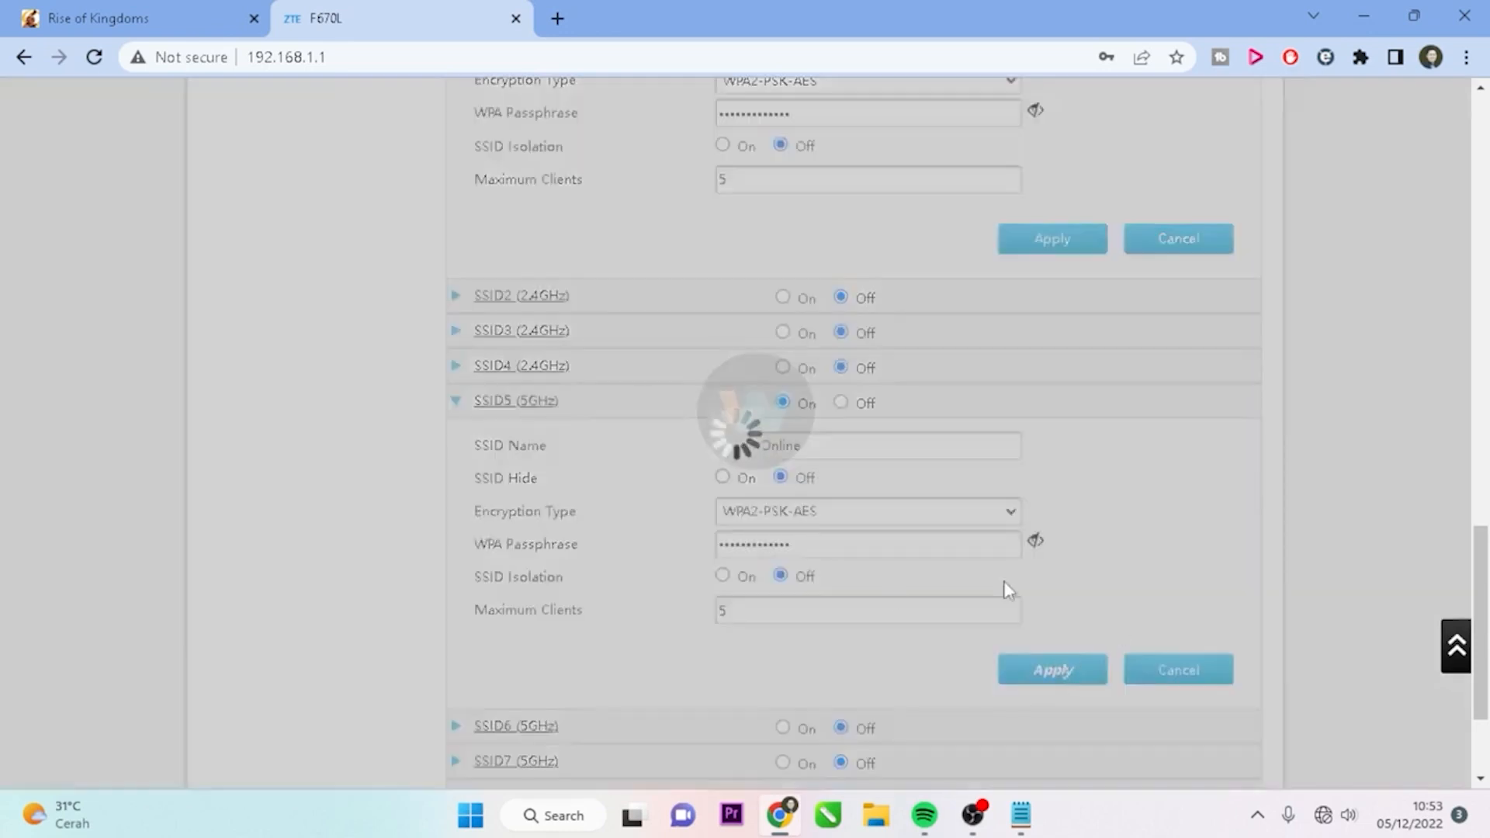
{"action": "scroll", "coordinate": [1070, 495], "scroll_direction": "down", "scroll_amount": 4}
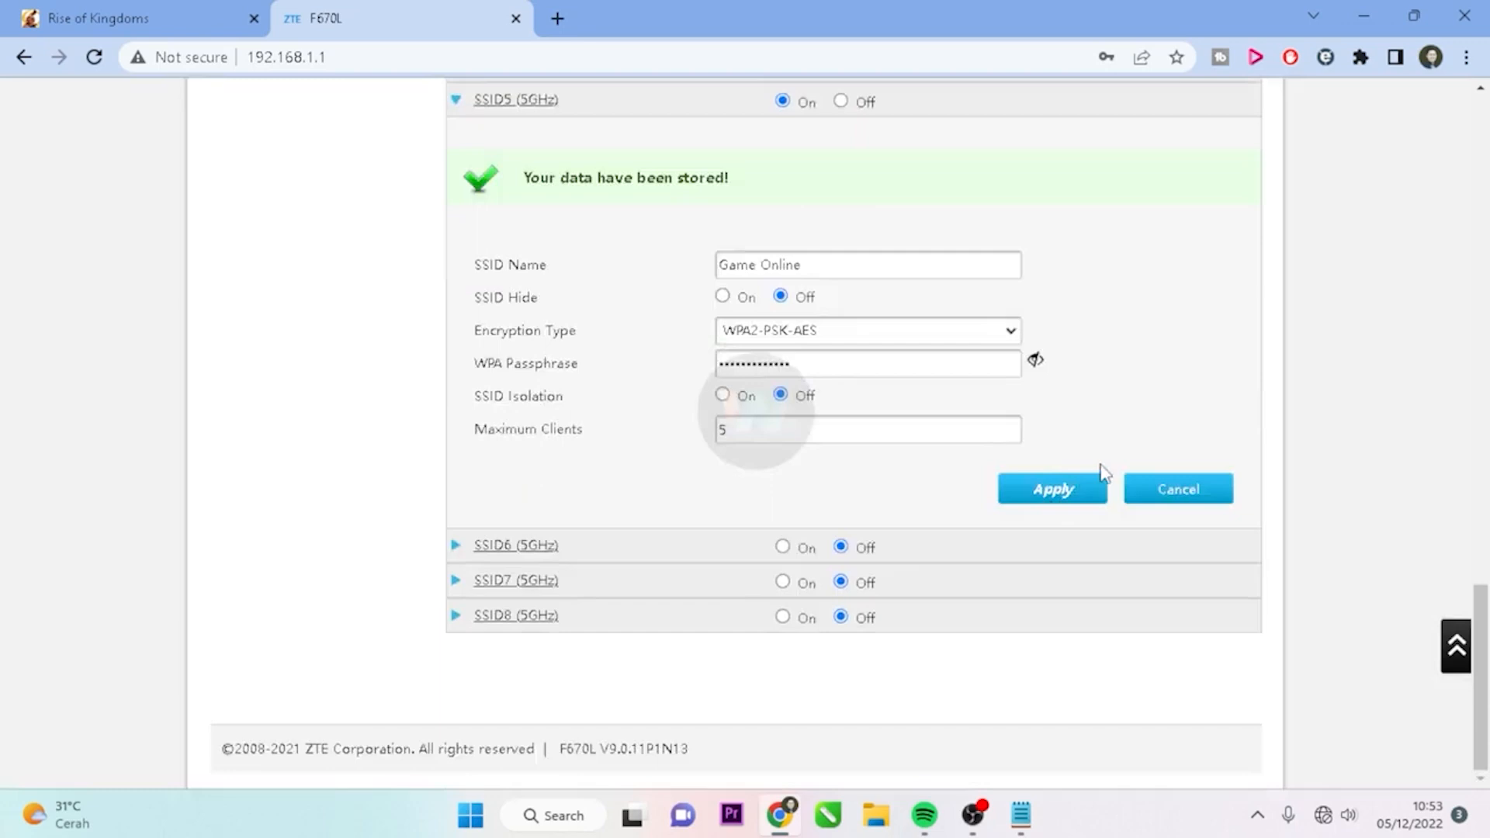
{"action": "scroll", "coordinate": [1102, 471], "scroll_direction": "up", "scroll_amount": 8}
{"action": "scroll", "coordinate": [1023, 518], "scroll_direction": "up", "scroll_amount": 8}
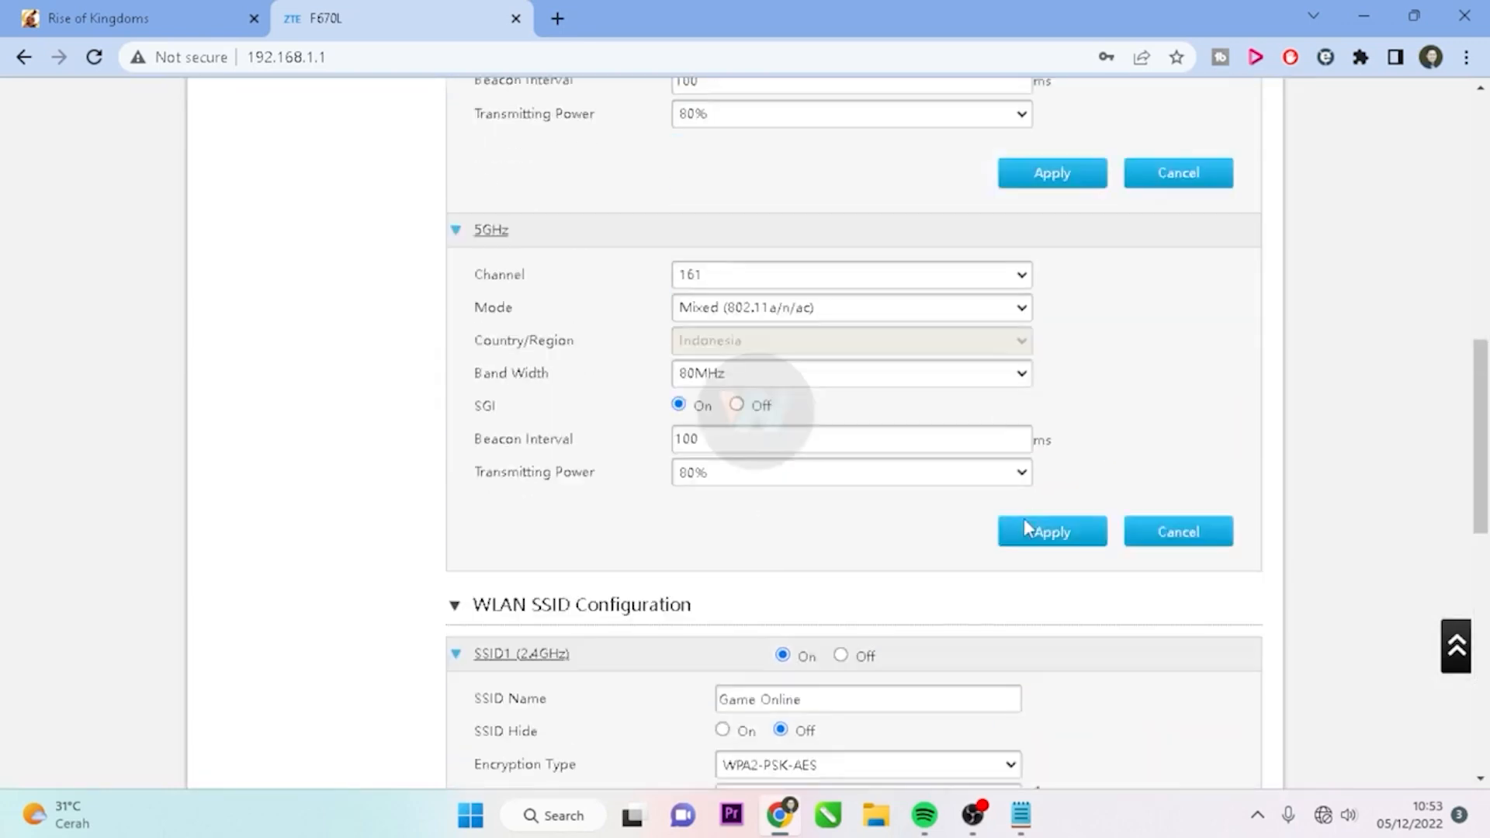
{"action": "scroll", "coordinate": [1029, 525], "scroll_direction": "up", "scroll_amount": 3}
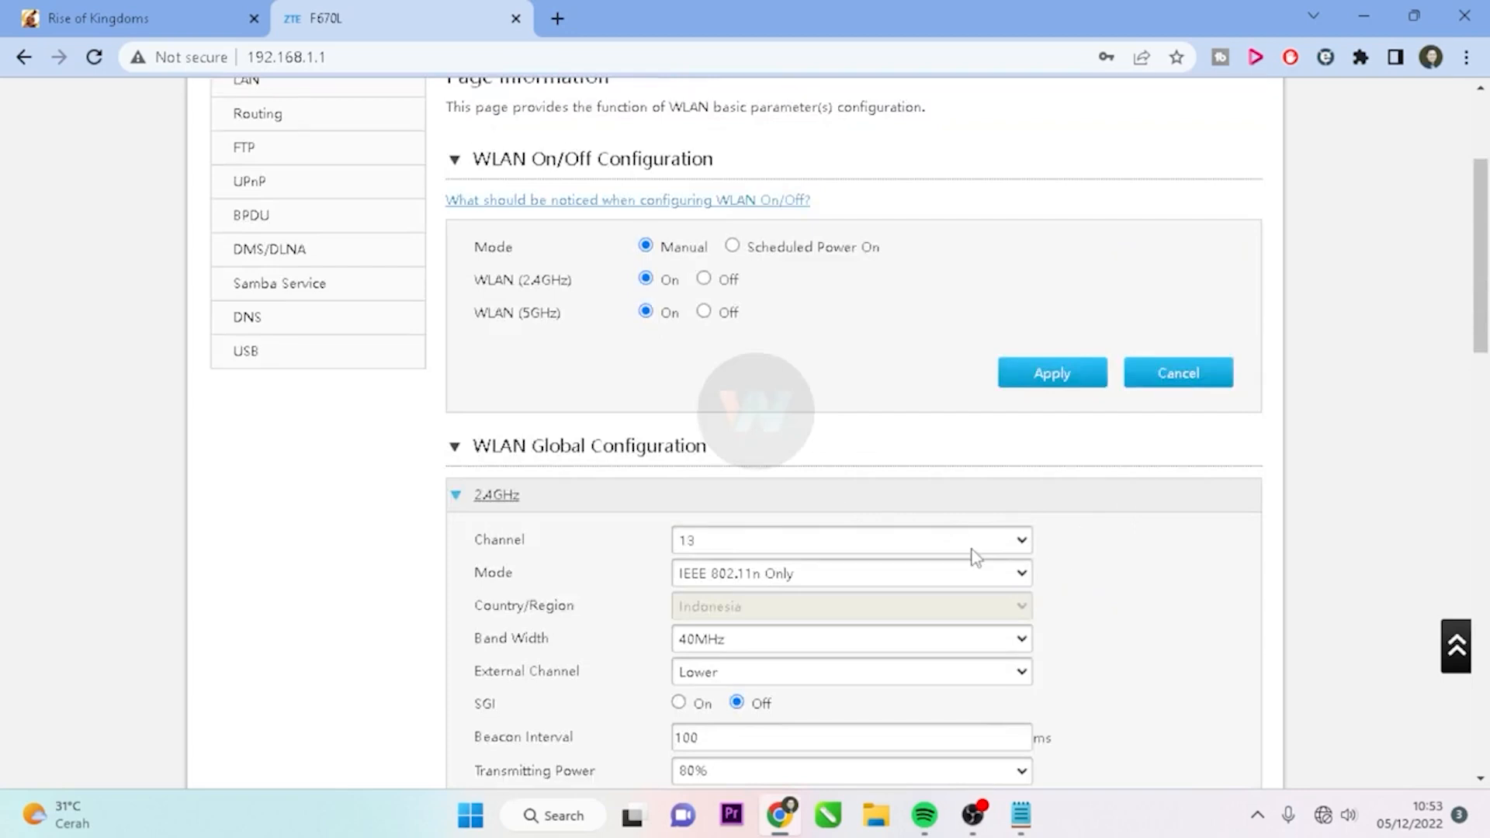
{"action": "scroll", "coordinate": [976, 557], "scroll_direction": "down", "scroll_amount": 13}
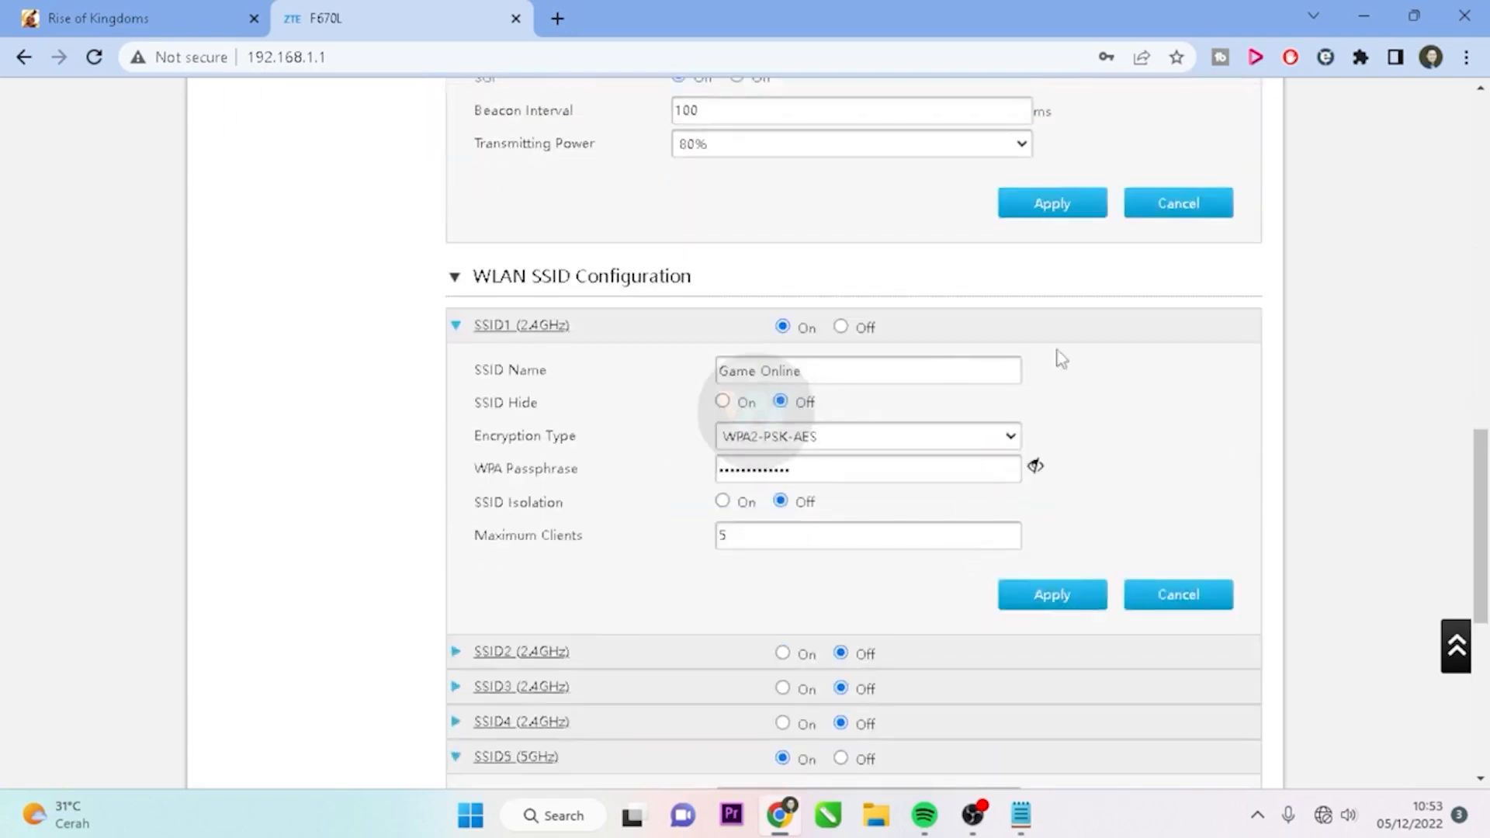
{"action": "scroll", "coordinate": [1071, 355], "scroll_direction": "up", "scroll_amount": 17}
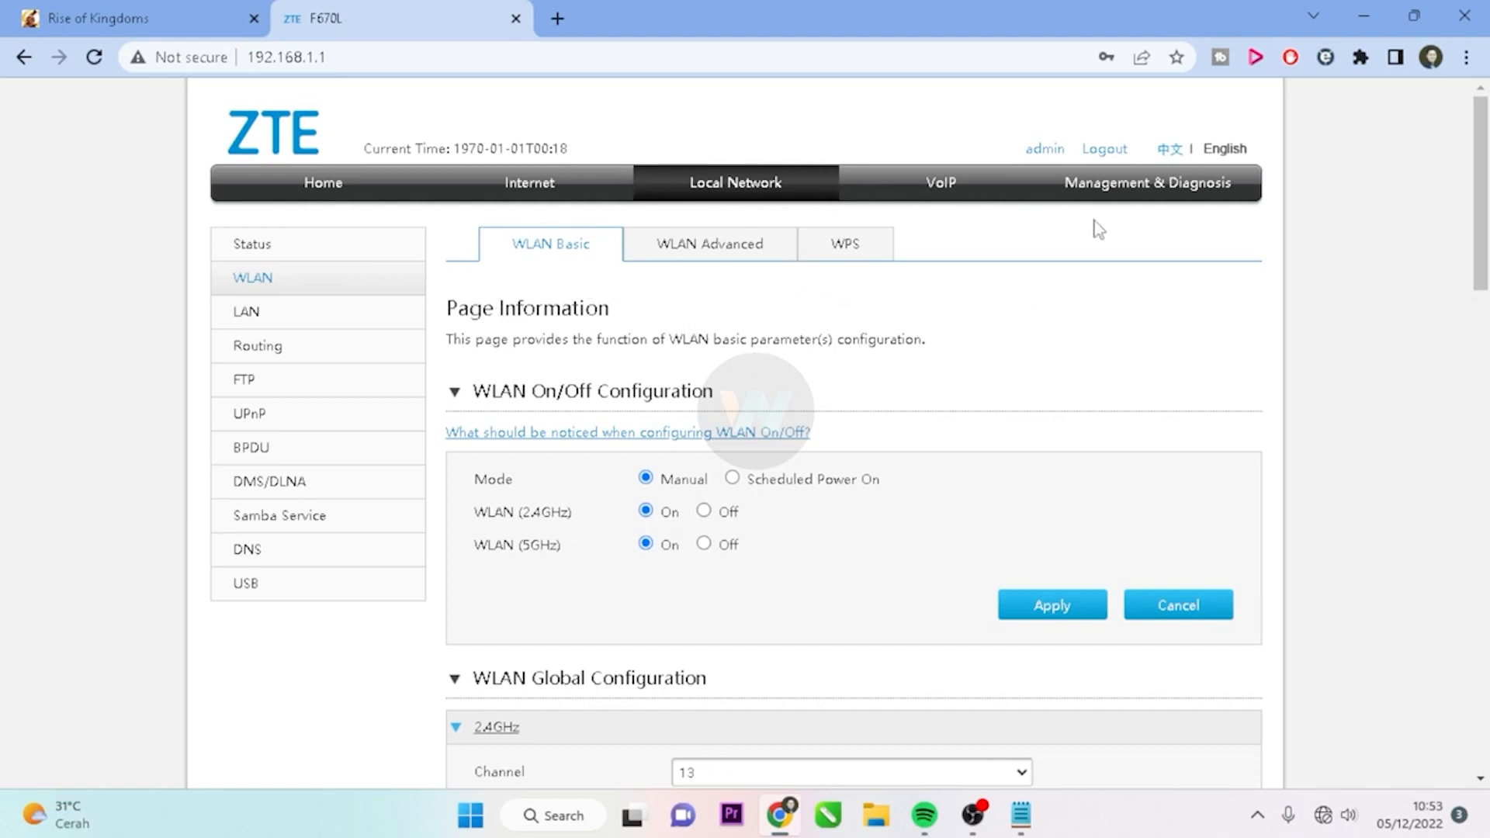
Reboot the ZTE F670L from Management & Diagnosis > System Management and confirm it
{"action": "left_click", "coordinate": [1134, 194]}
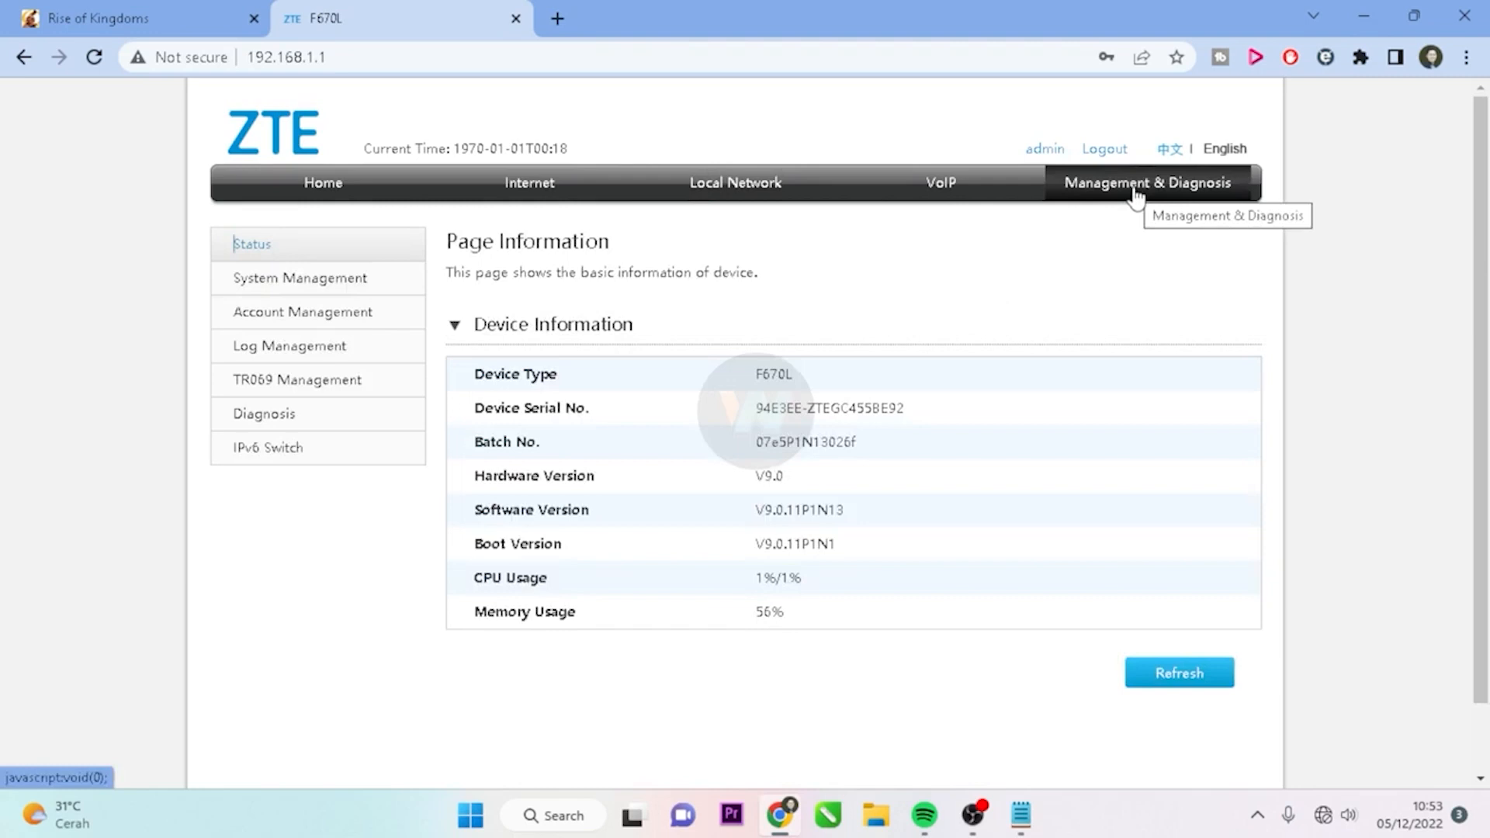
{"action": "left_click", "coordinate": [299, 284]}
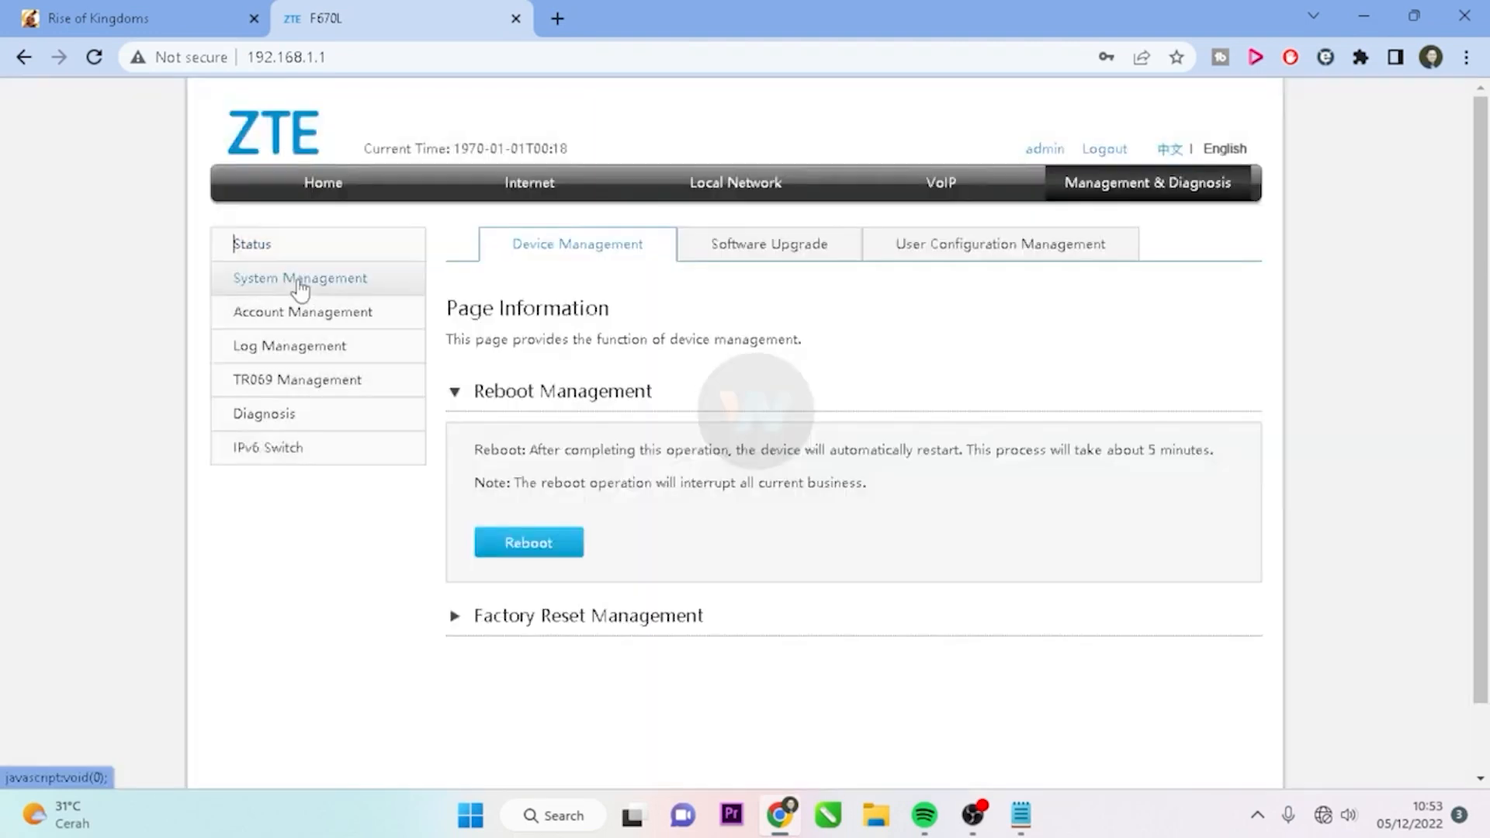
{"action": "left_click", "coordinate": [541, 549]}
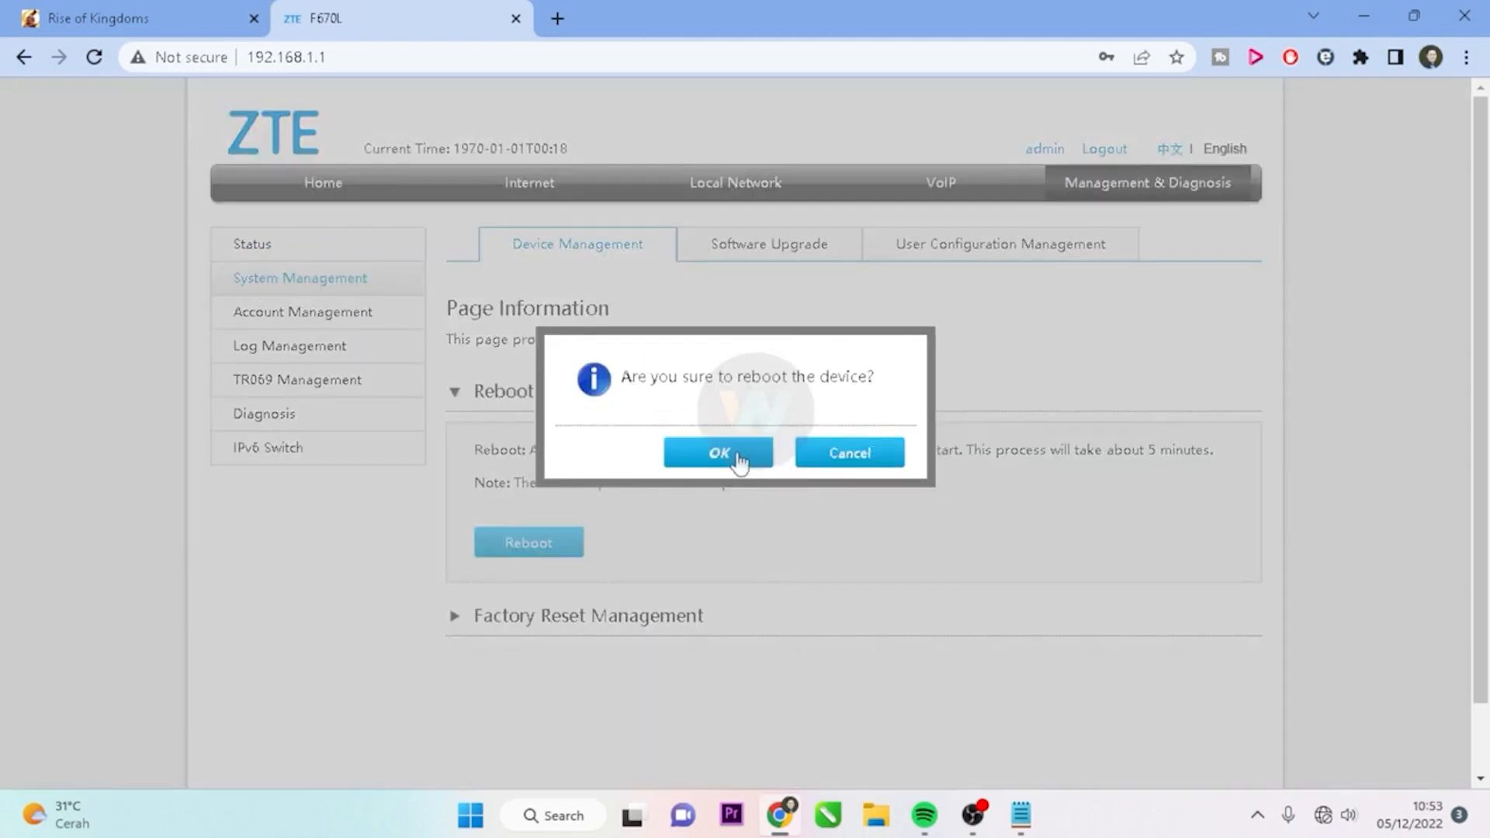
{"action": "left_click", "coordinate": [737, 456]}
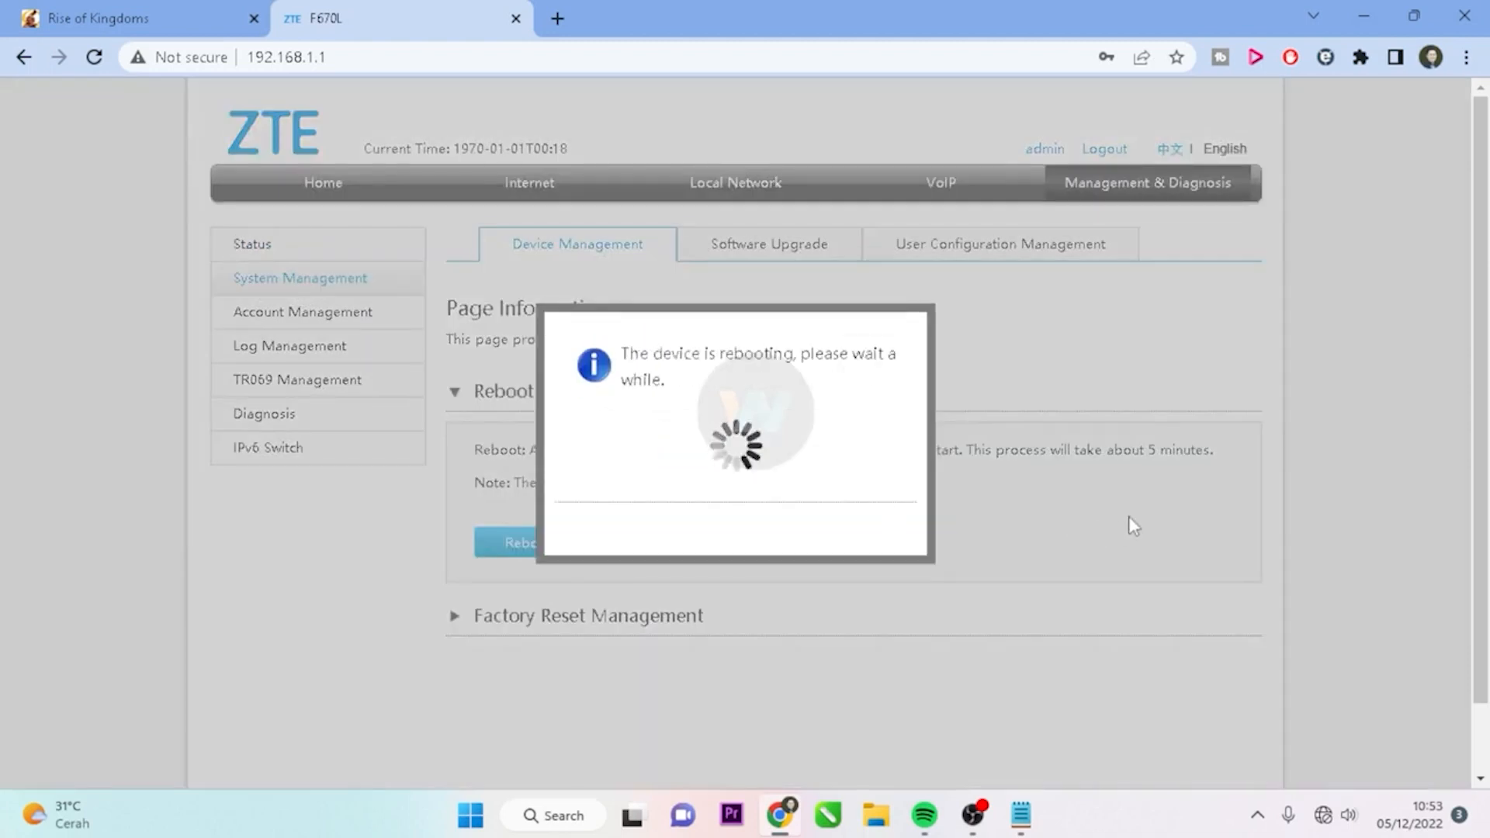